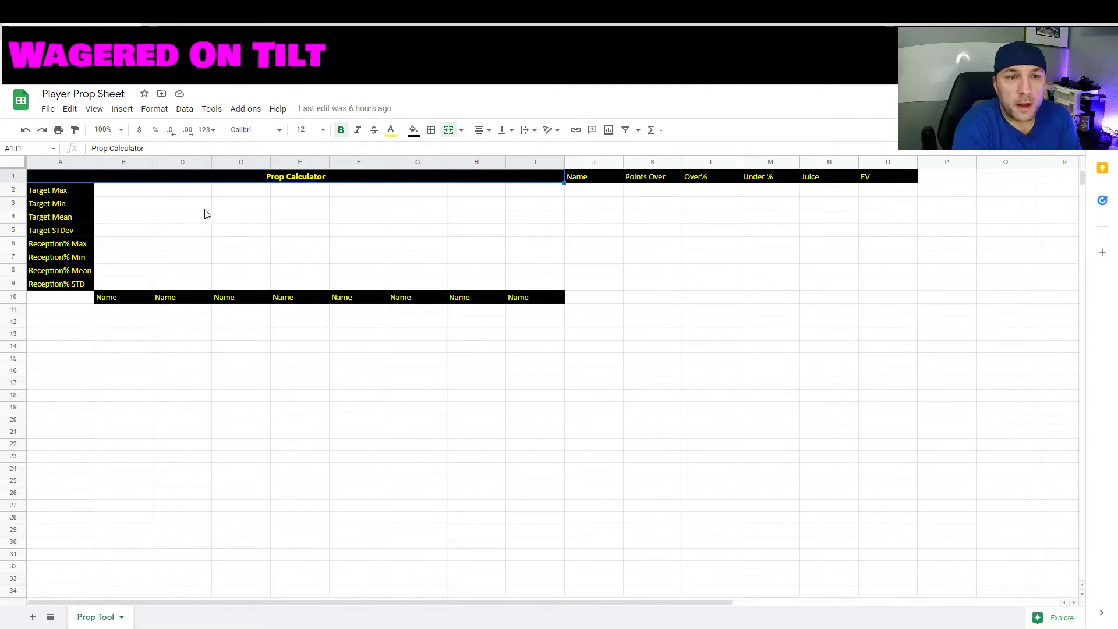
Review the row 1 column headers from Name and Points Over through Over%, Under %, Juice and EV.
{"action": "left_click", "coordinate": [221, 209]}
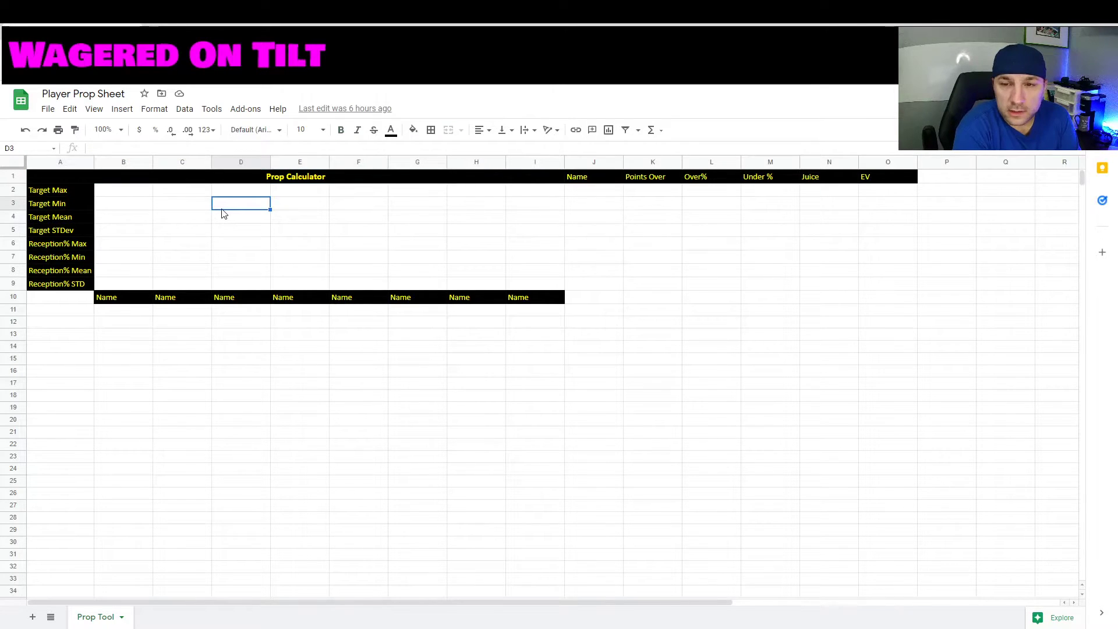
{"action": "left_click", "coordinate": [611, 180]}
{"action": "left_click", "coordinate": [668, 181]}
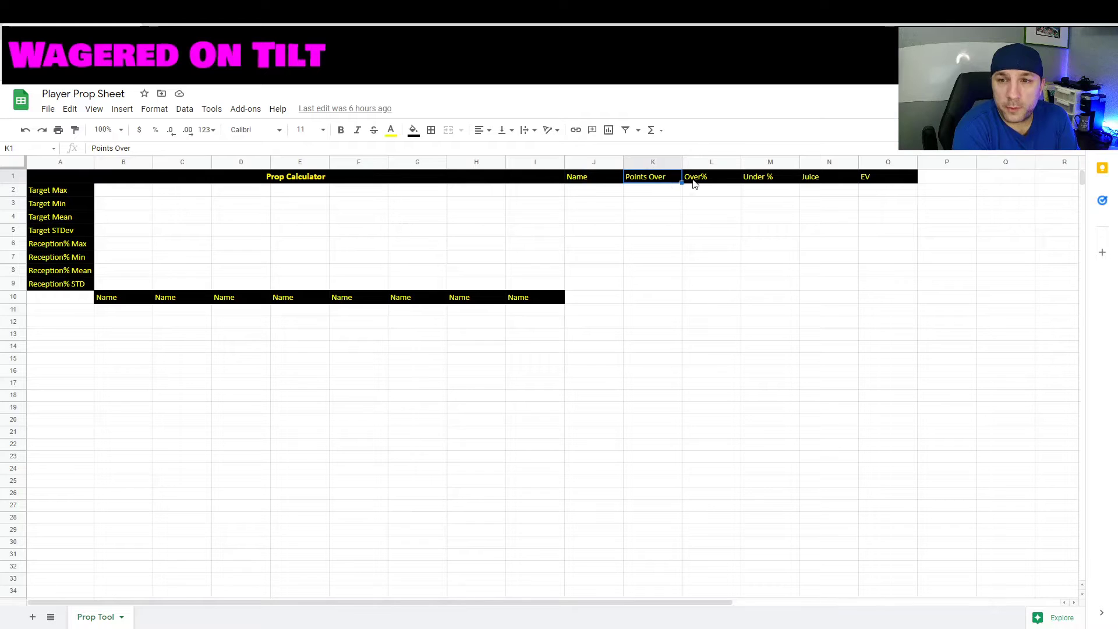
{"action": "left_click", "coordinate": [720, 181]}
{"action": "left_click", "coordinate": [791, 180]}
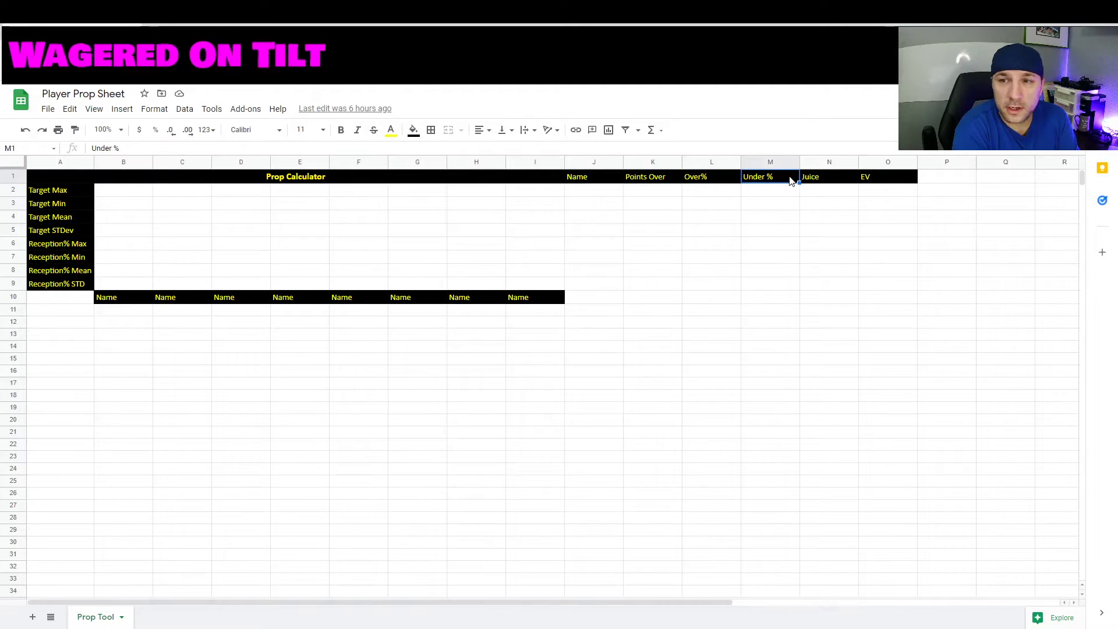
{"action": "left_click", "coordinate": [832, 183]}
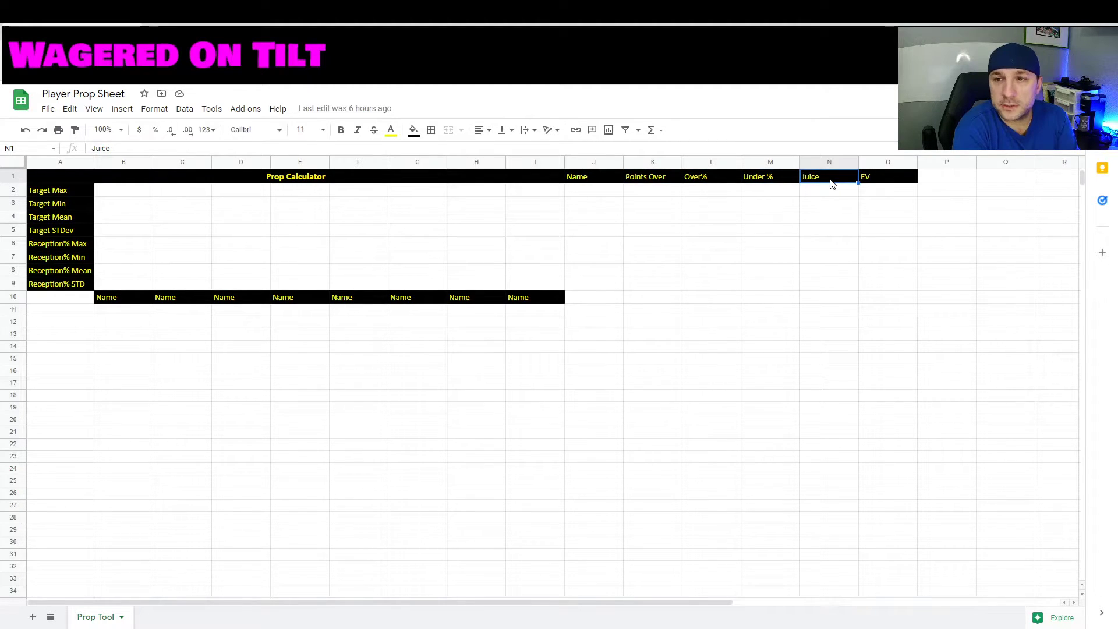
{"action": "left_click", "coordinate": [879, 184]}
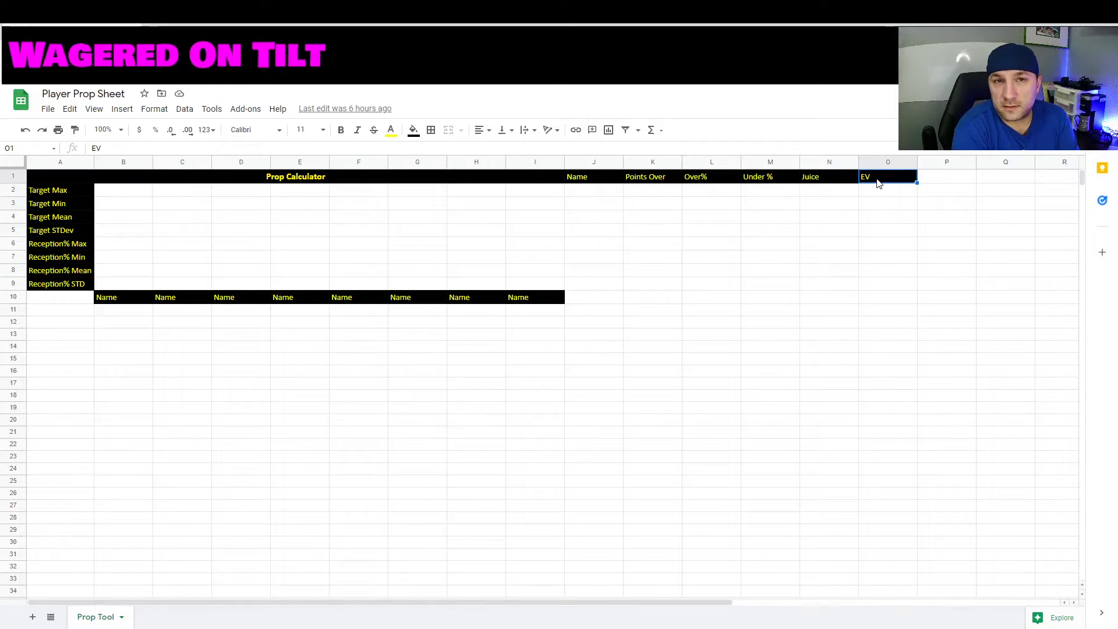
Review the Target and Reception% max, min, mean and standard deviation labels in A2:A9.
{"action": "left_click", "coordinate": [63, 194]}
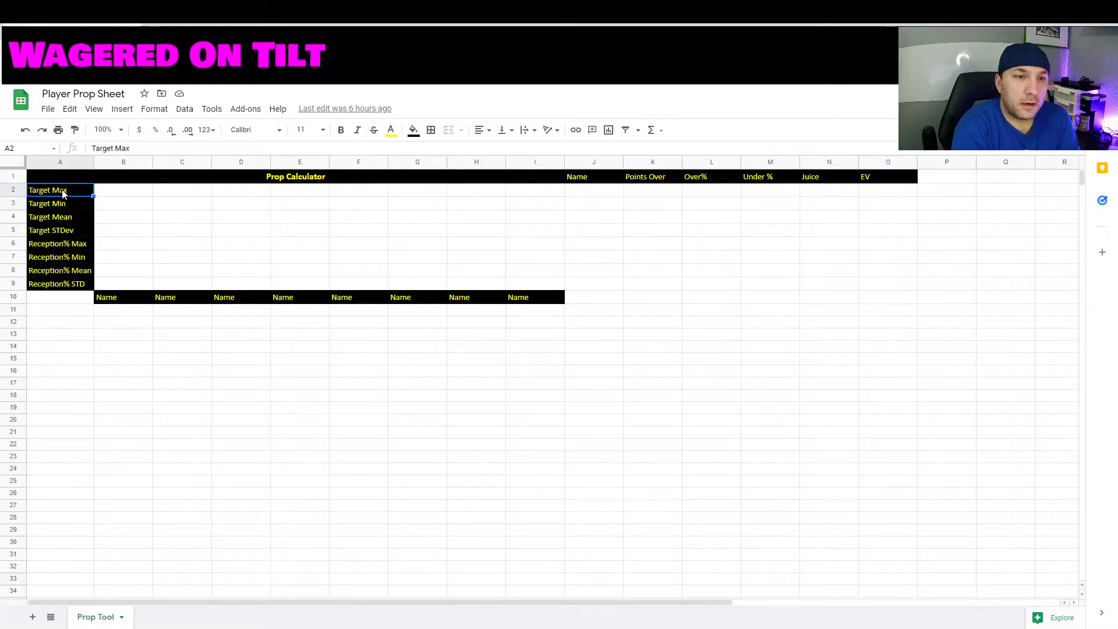
{"action": "left_click", "coordinate": [91, 207]}
{"action": "left_click", "coordinate": [81, 221]}
{"action": "left_click", "coordinate": [76, 231]}
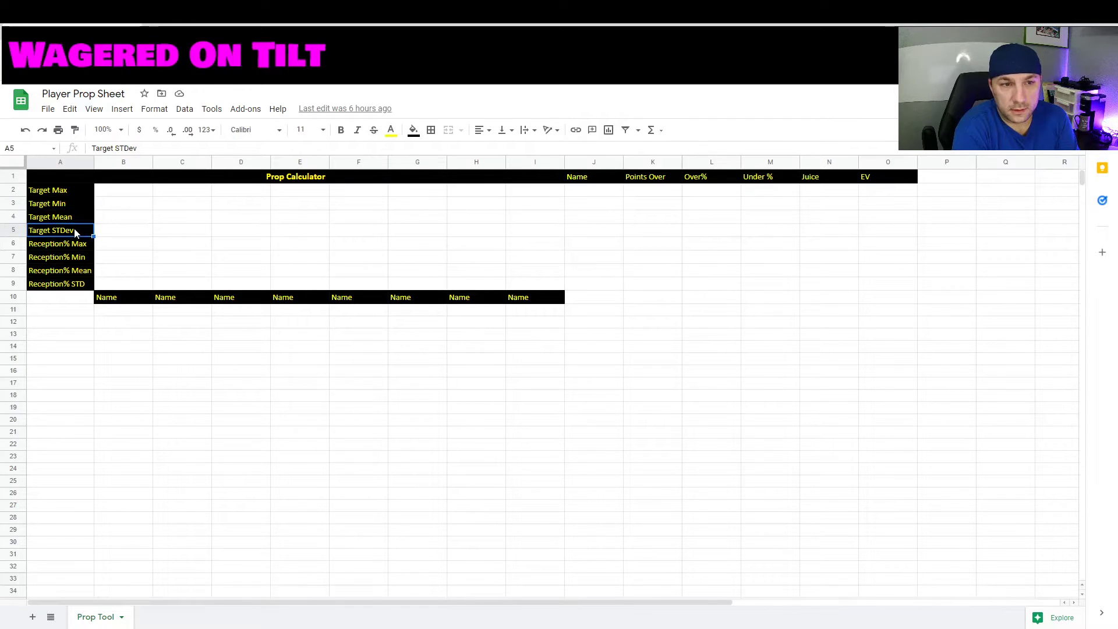
{"action": "left_click", "coordinate": [74, 245]}
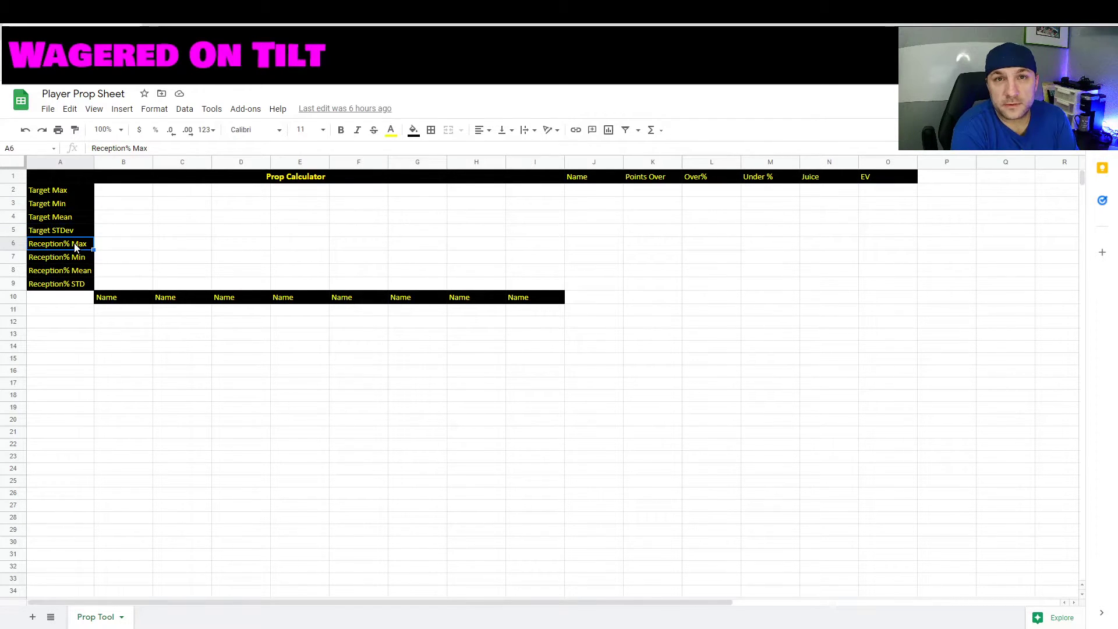
{"action": "left_click", "coordinate": [78, 259]}
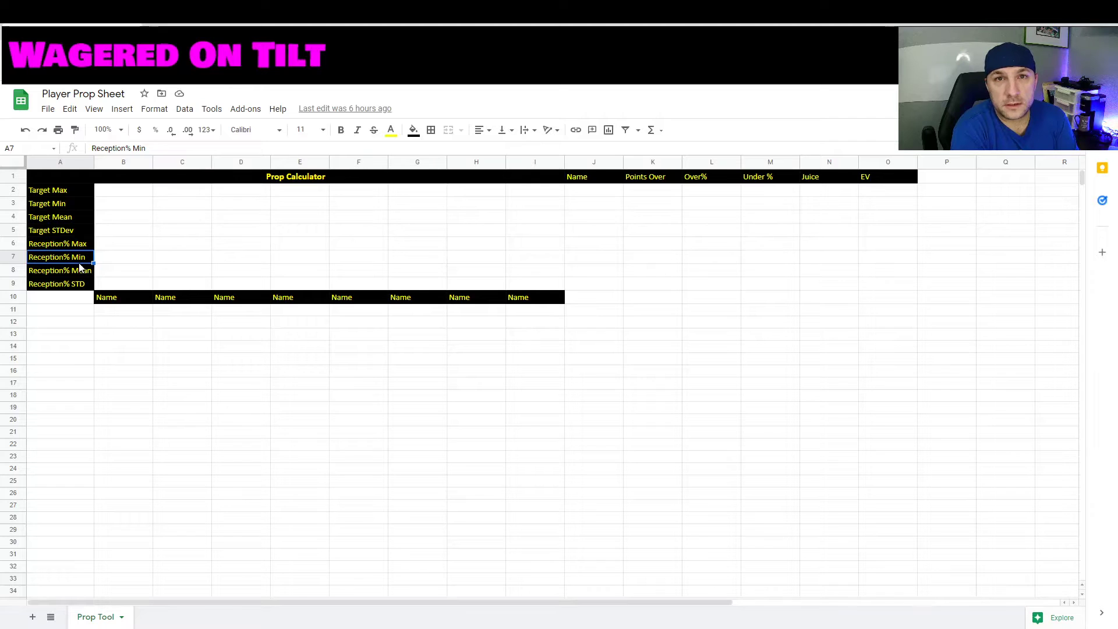
{"action": "key", "text": "Down"}
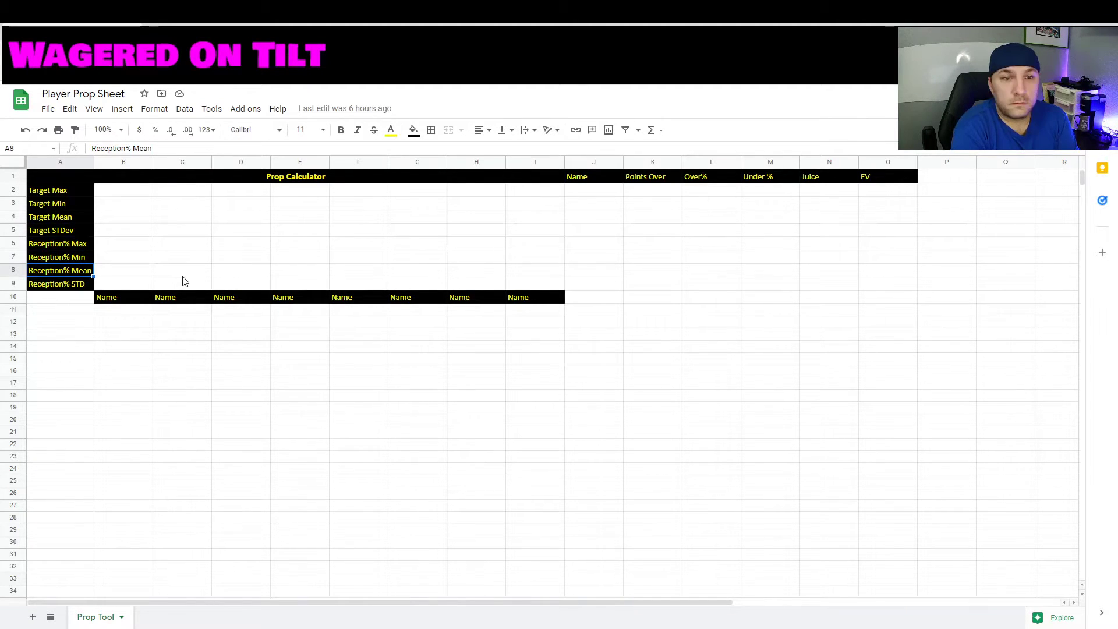
{"action": "left_click", "coordinate": [85, 287]}
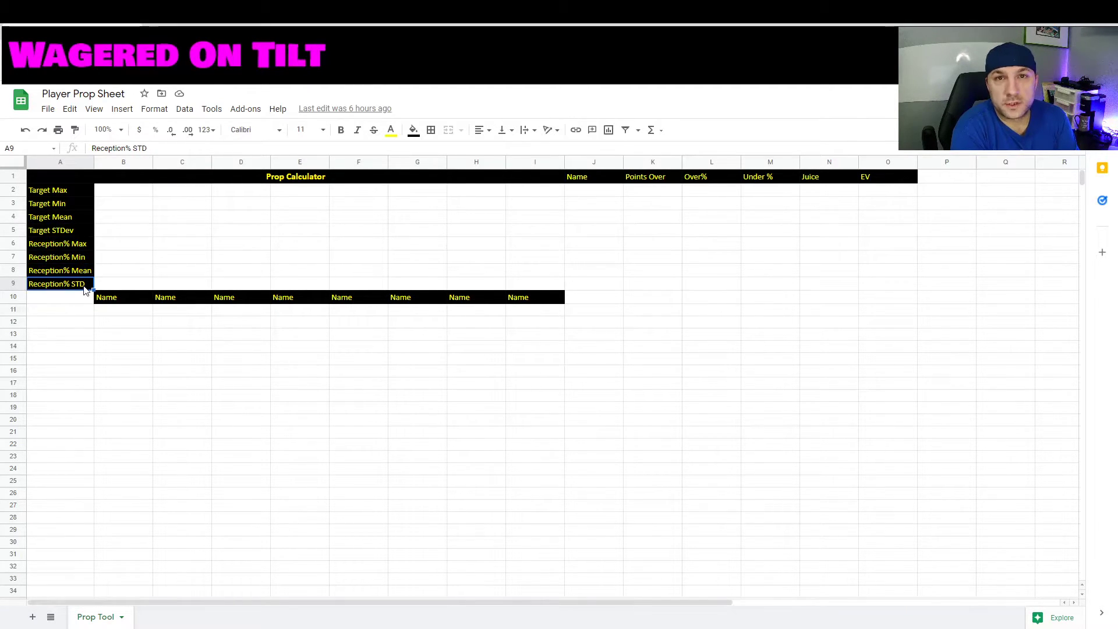
Look over the player Name placeholders in row 10 and the Prop Calculator title.
{"action": "left_click", "coordinate": [145, 300]}
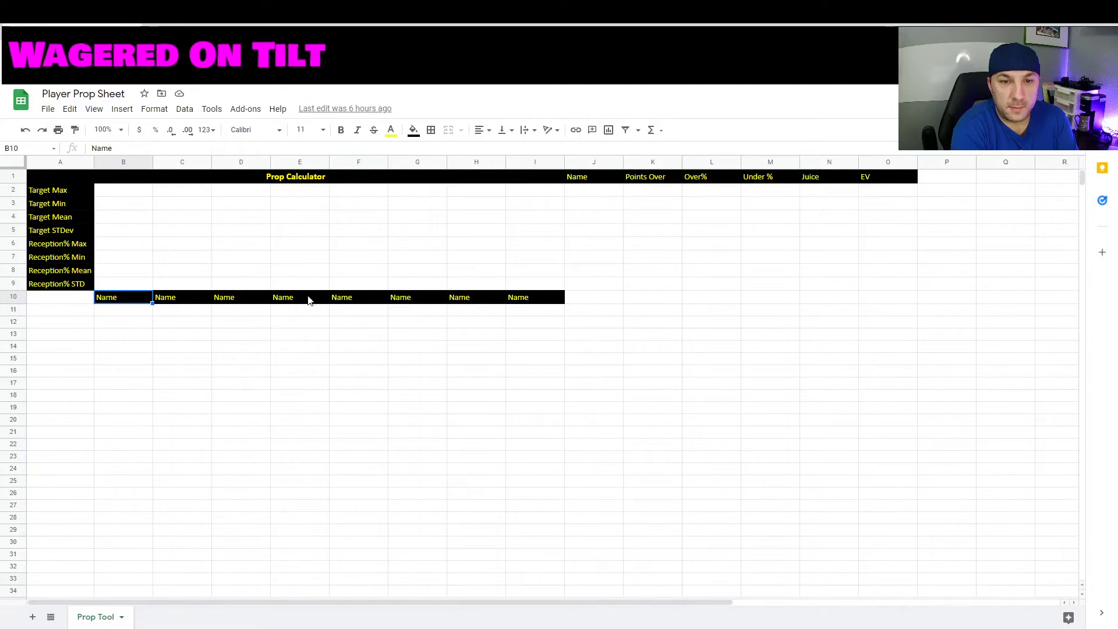
{"action": "left_click", "coordinate": [163, 298]}
{"action": "left_click", "coordinate": [240, 300]}
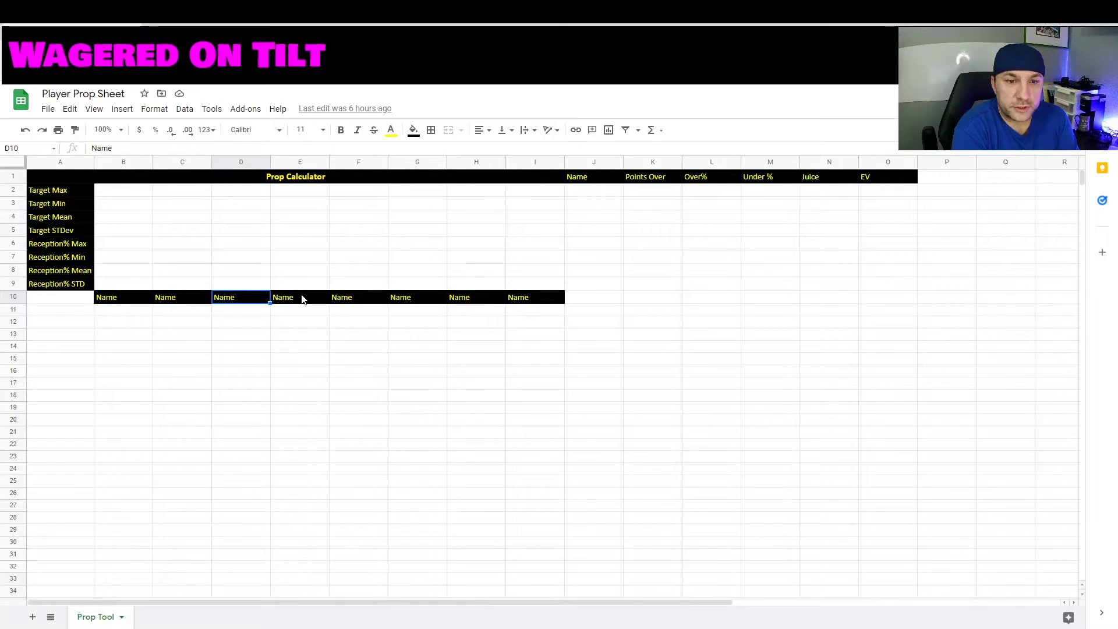
{"action": "left_click", "coordinate": [301, 299]}
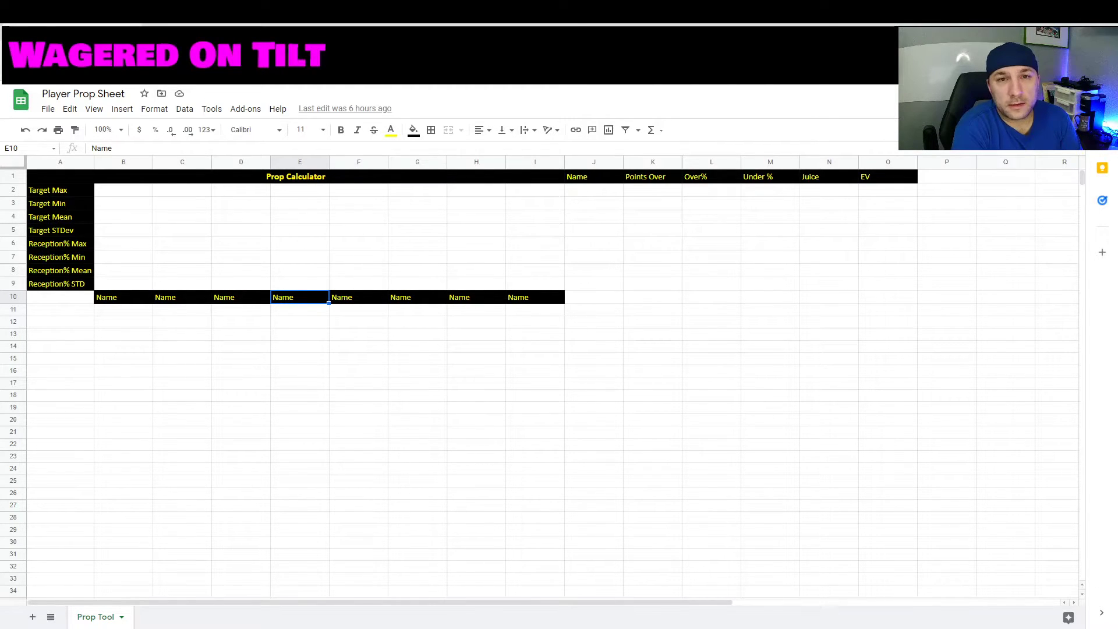
{"action": "left_click", "coordinate": [195, 216]}
{"action": "left_click", "coordinate": [209, 180]}
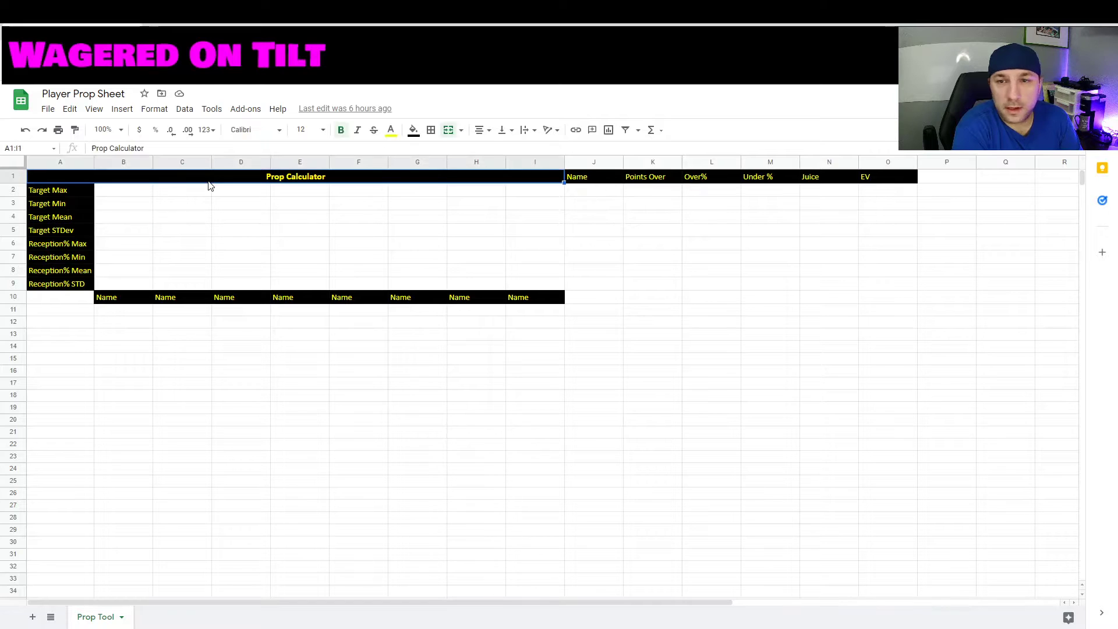
Enter the formula =average(B2:B3) in the first Target Mean cell, B4.
{"action": "left_click", "coordinate": [122, 198]}
{"action": "left_click", "coordinate": [115, 203]}
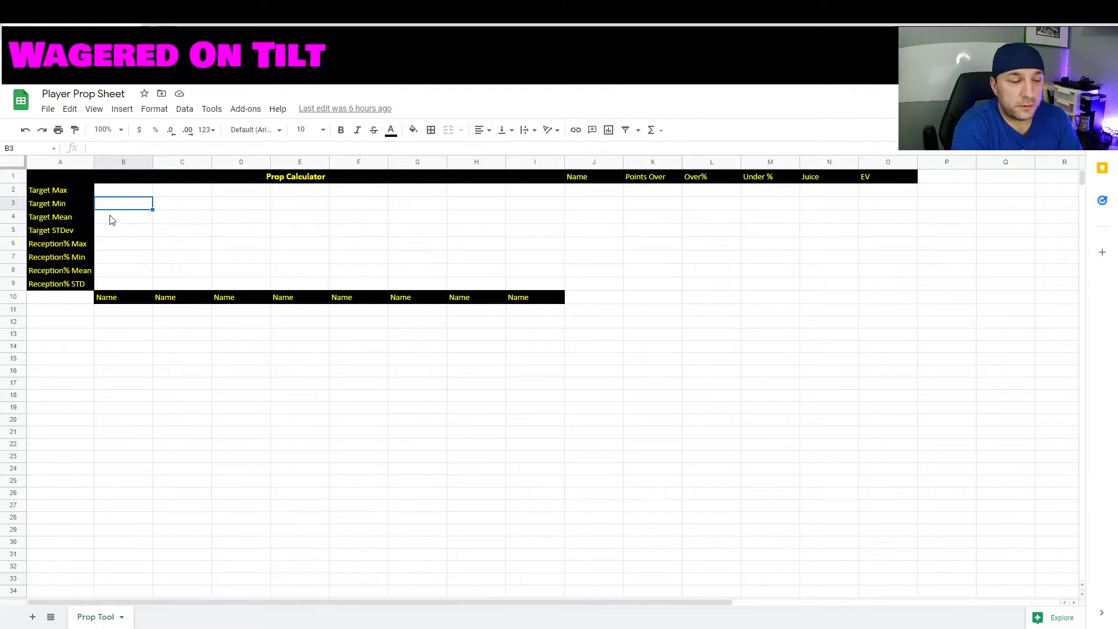
{"action": "left_click", "coordinate": [112, 219]}
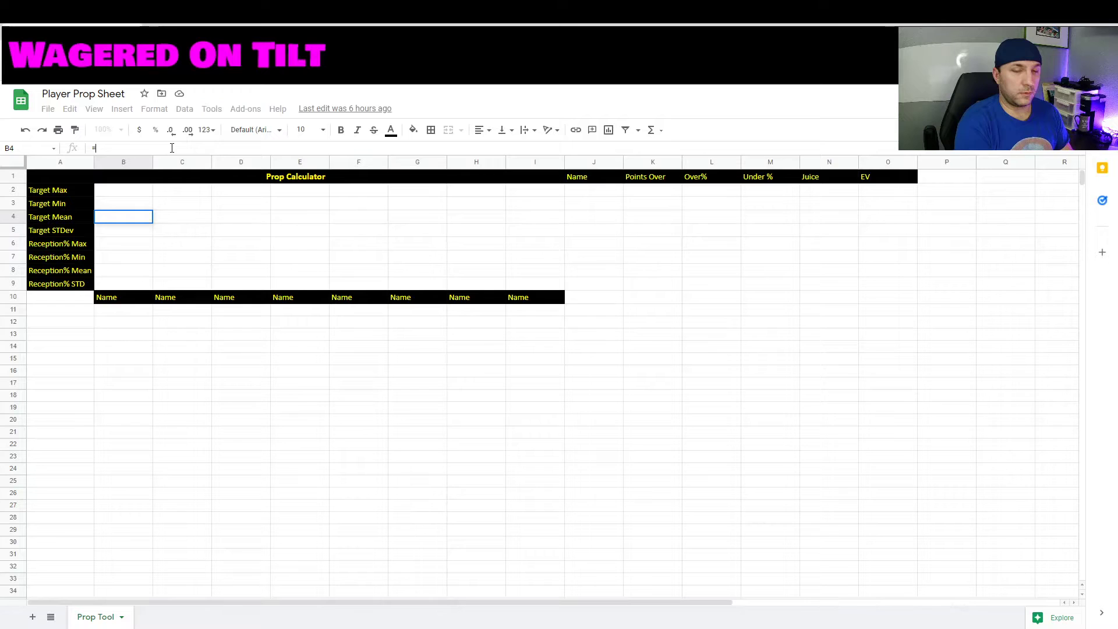
{"action": "type", "text": "average("}
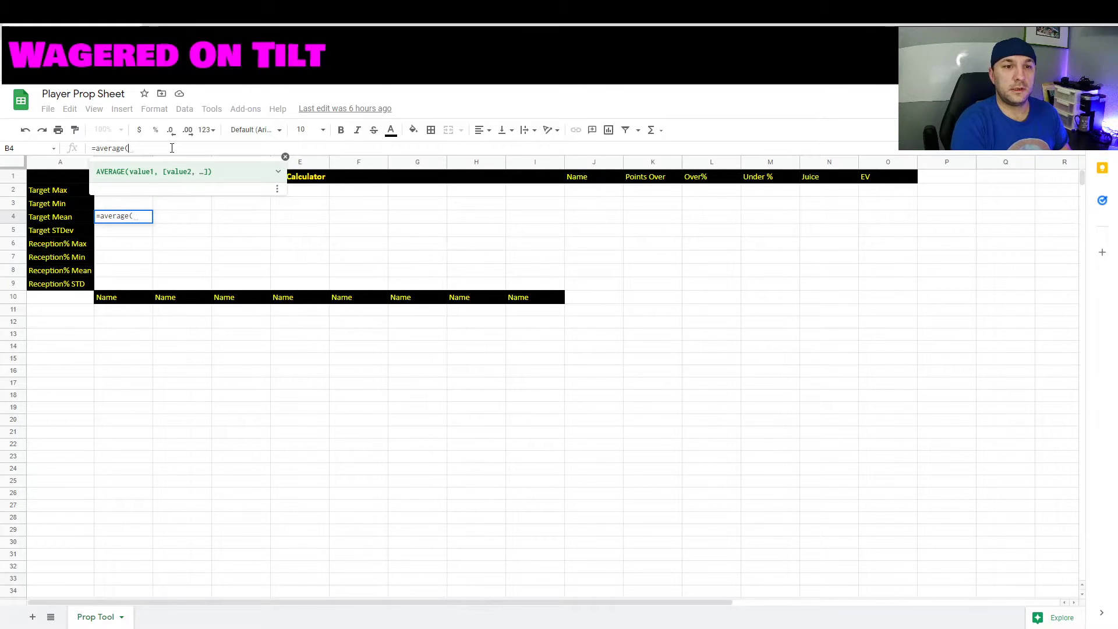
{"action": "left_click", "coordinate": [148, 174]}
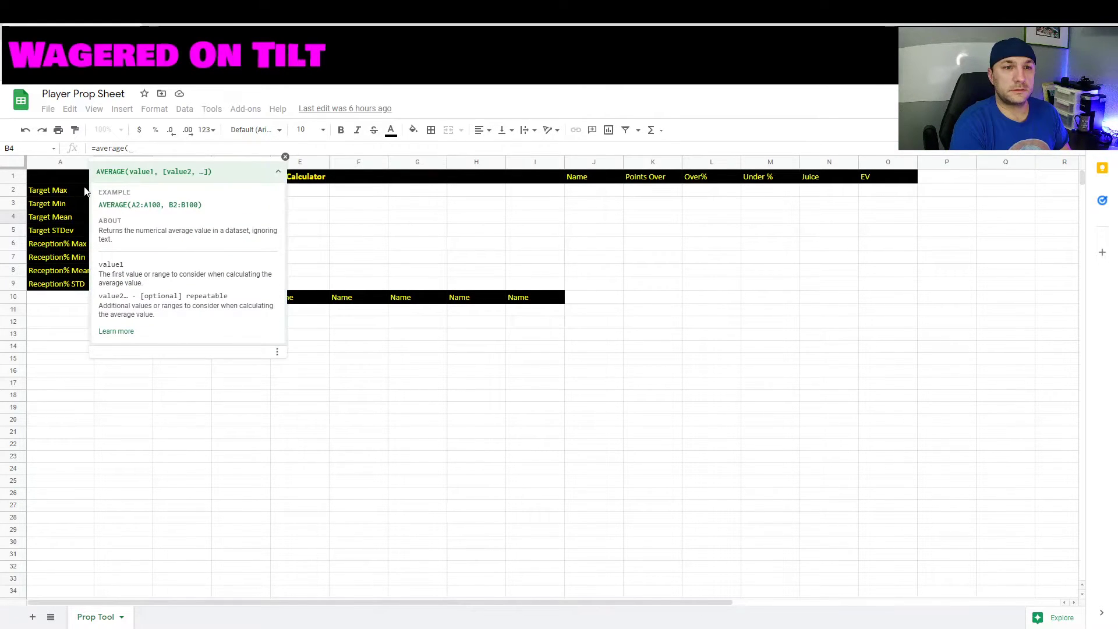
{"action": "left_click", "coordinate": [147, 149]}
{"action": "type", "text": "B2"}
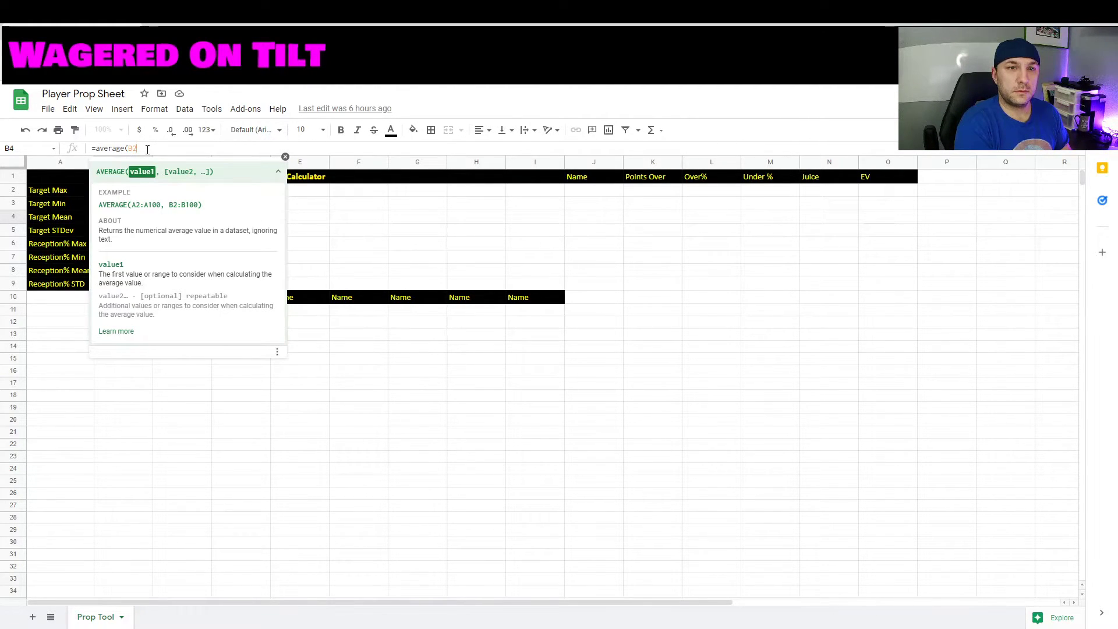
{"action": "type", "text": ":B3)"}
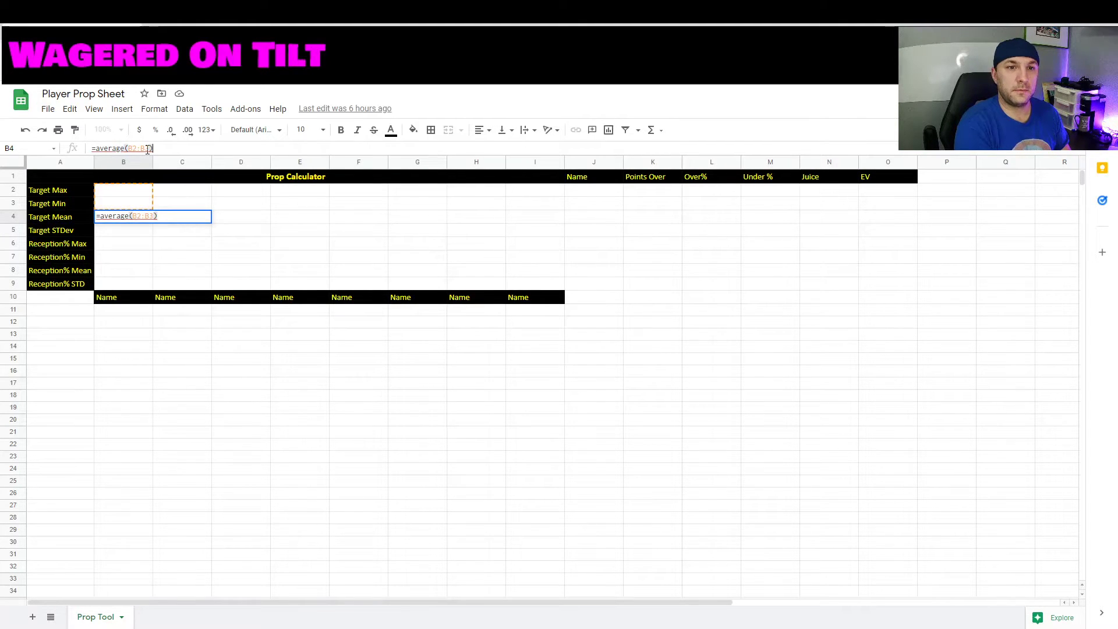
{"action": "key", "text": "Return"}
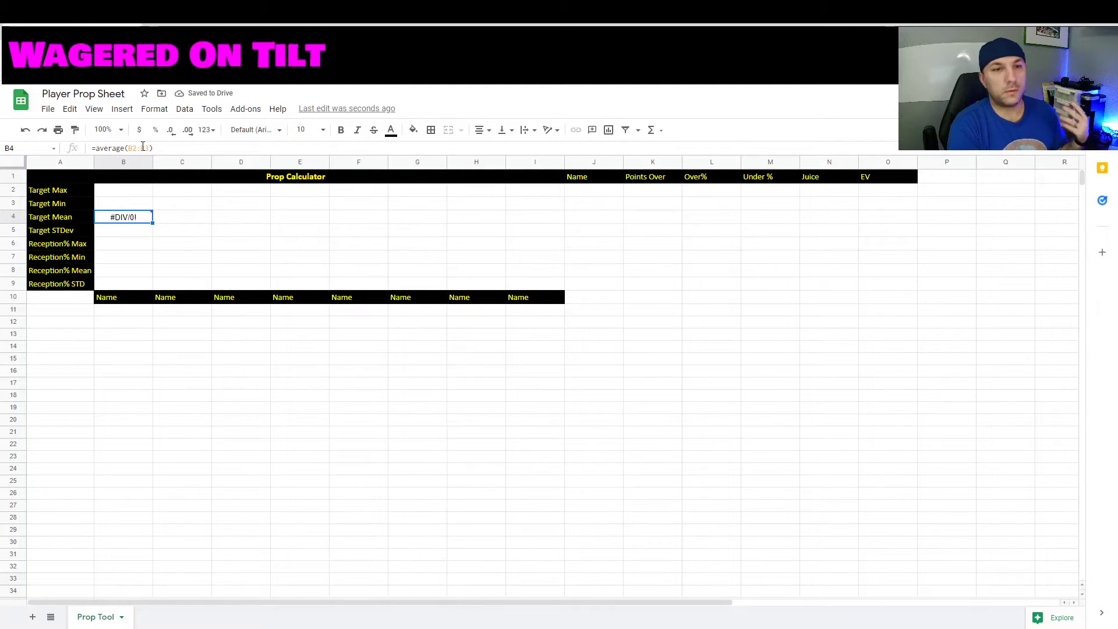
Lock the row references in B4's formula so it reads =average(B$2:B$3).
{"action": "left_click", "coordinate": [134, 148]}
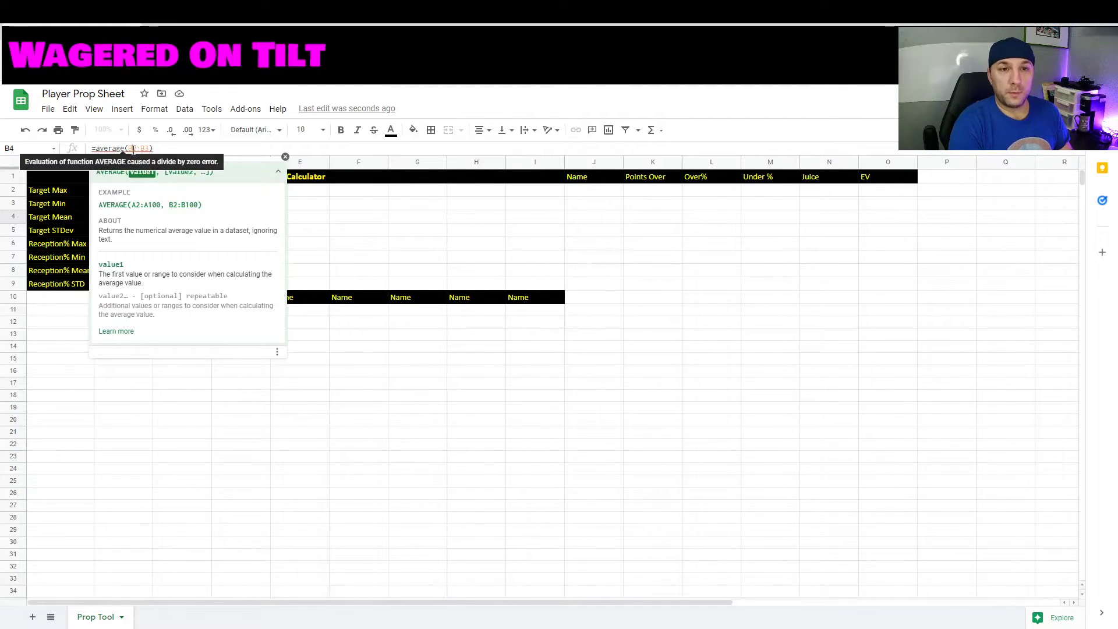
{"action": "type", "text": "1"}
{"action": "key", "text": "Right"}
{"action": "key", "text": "Right"}
{"action": "key", "text": "Right"}
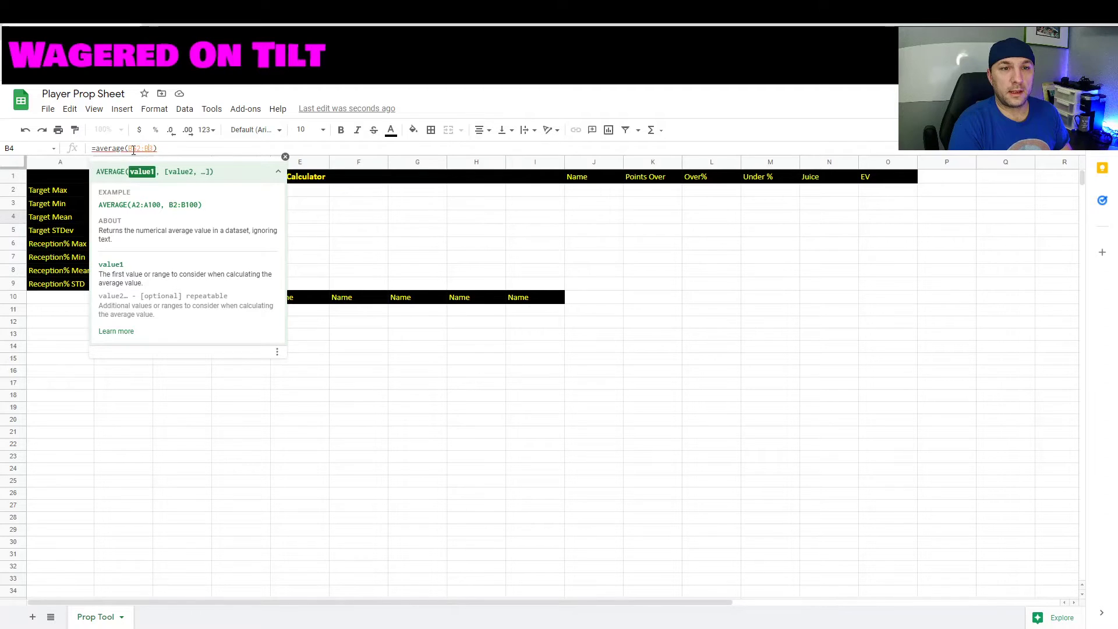
{"action": "type", "text": "$"}
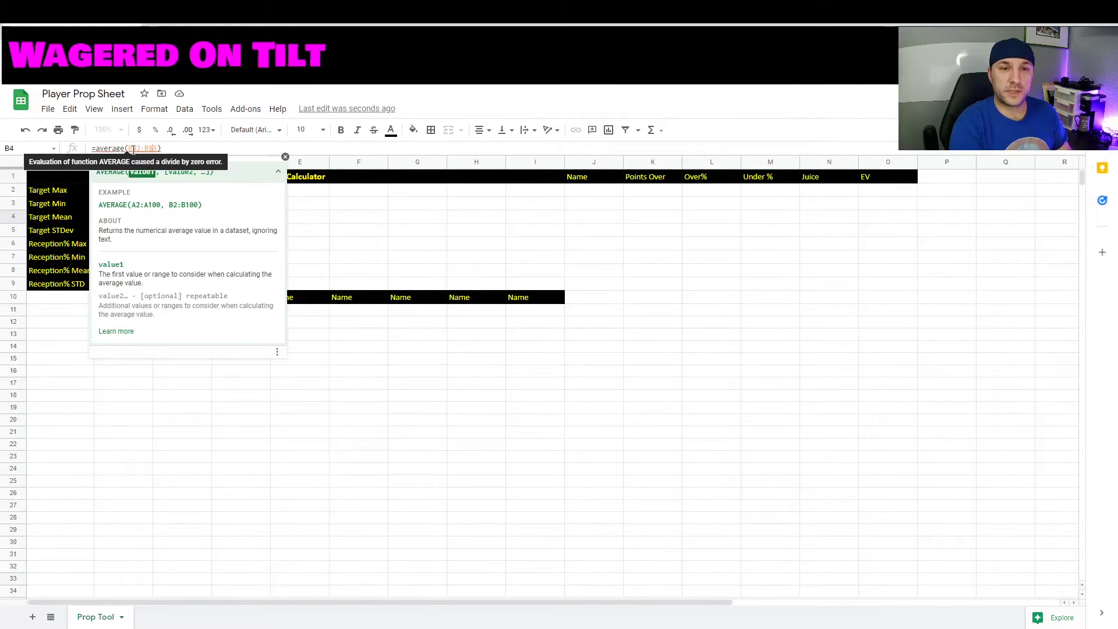
{"action": "key", "text": "Return"}
Copy the Target Mean formula from B4 across C4:I4.
{"action": "key", "text": "ctrl+c"}
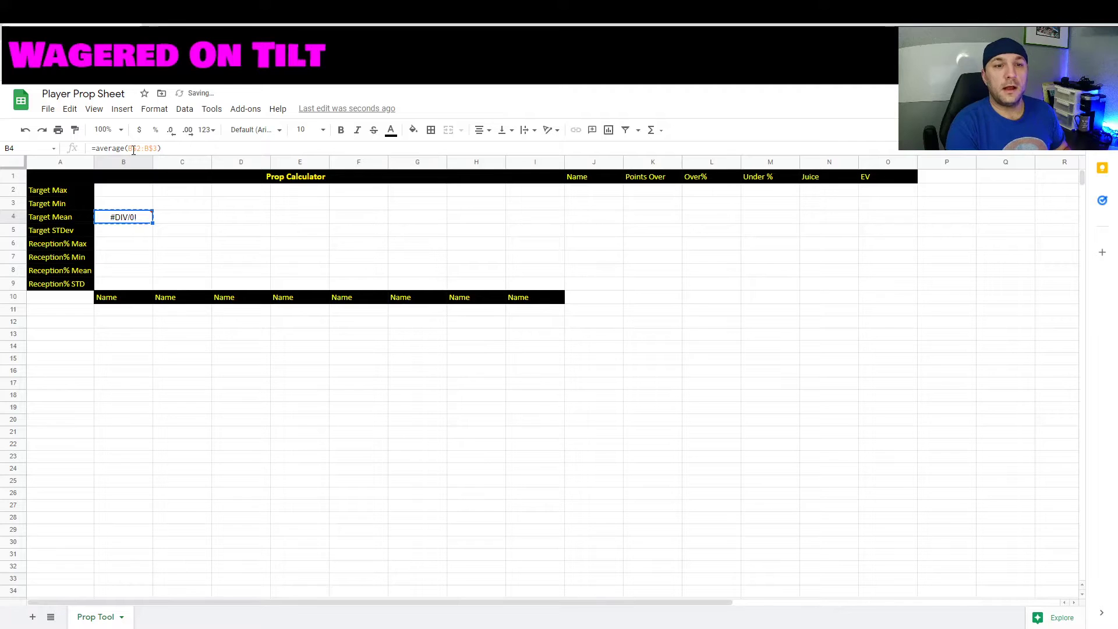
{"action": "key", "text": "Right"}
{"action": "key", "text": "shift+Right"}
{"action": "key", "text": "shift+Right"}
{"action": "key", "text": "shift+Right"}
{"action": "key", "text": "shift+Right"}
{"action": "key", "text": "shift+Right"}
{"action": "key", "text": "shift+Right"}
{"action": "key", "text": "shift+Right"}
{"action": "key", "text": "shift+Left"}
{"action": "key", "text": "ctrl+v"}
{"action": "key", "text": "Down"}
{"action": "key", "text": "Down"}
{"action": "key", "text": "Left"}
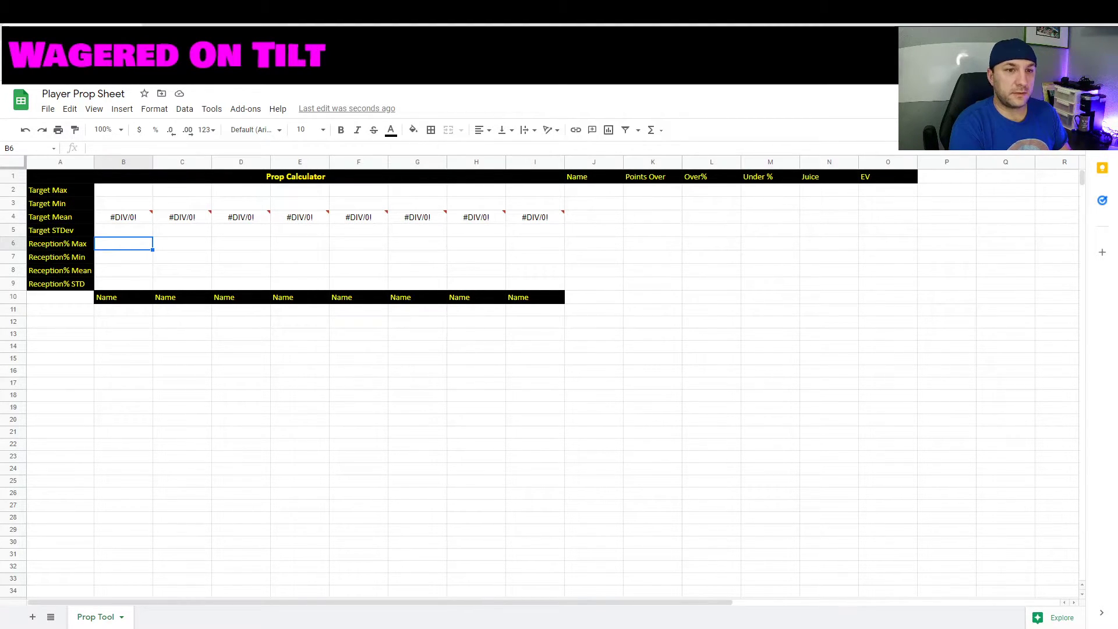
Enter the formula =STDEV(B2:B3) in the first Target STDev cell, B5.
{"action": "left_click", "coordinate": [139, 233]}
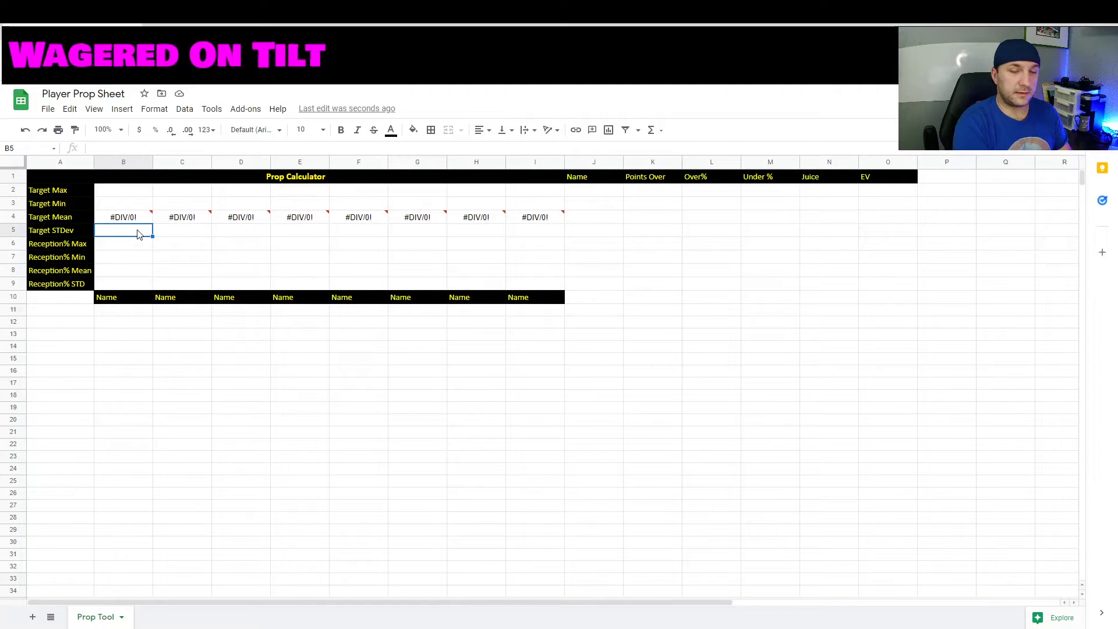
{"action": "type", "text": "=St"}
{"action": "left_click", "coordinate": [133, 244]}
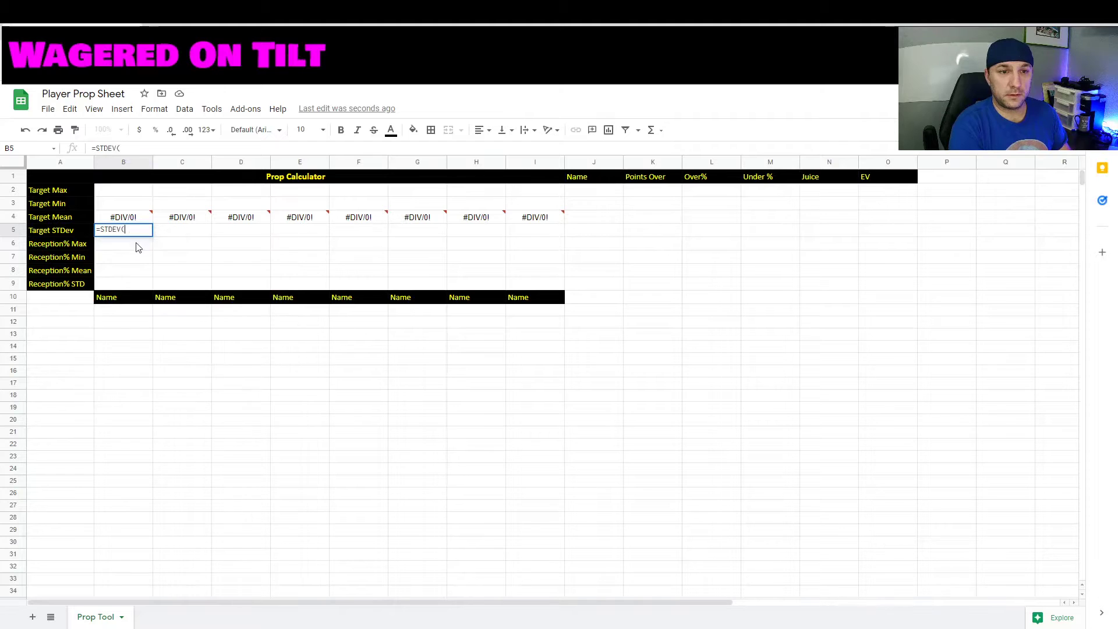
{"action": "left_click", "coordinate": [140, 192]}
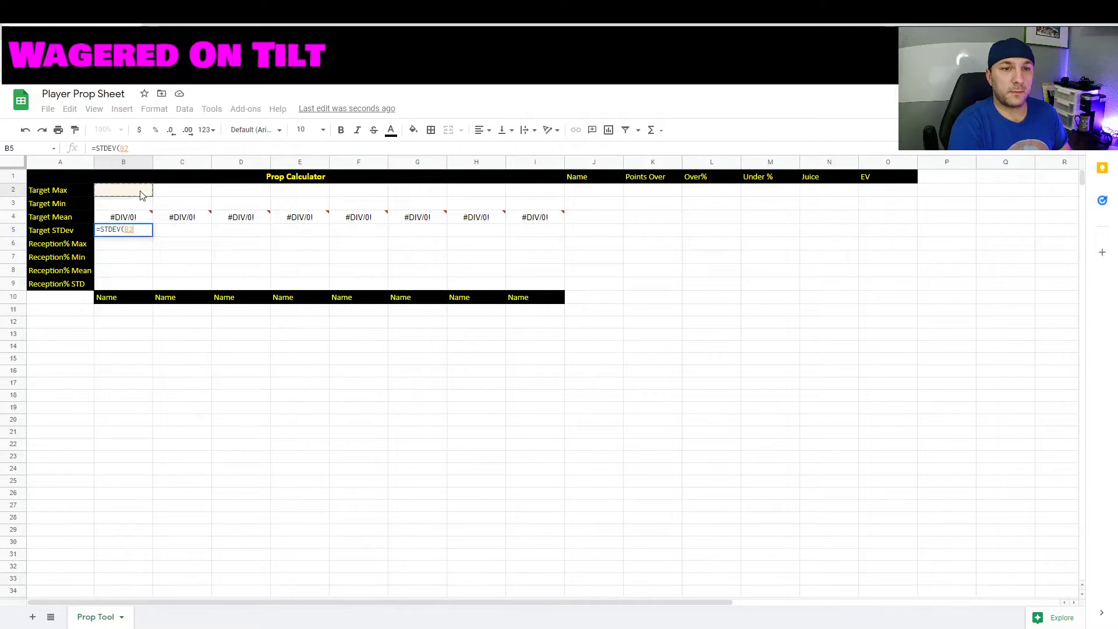
{"action": "left_click_drag", "start_coordinate": [140, 191], "coordinate": [141, 206]}
{"action": "key", "text": "Return"}
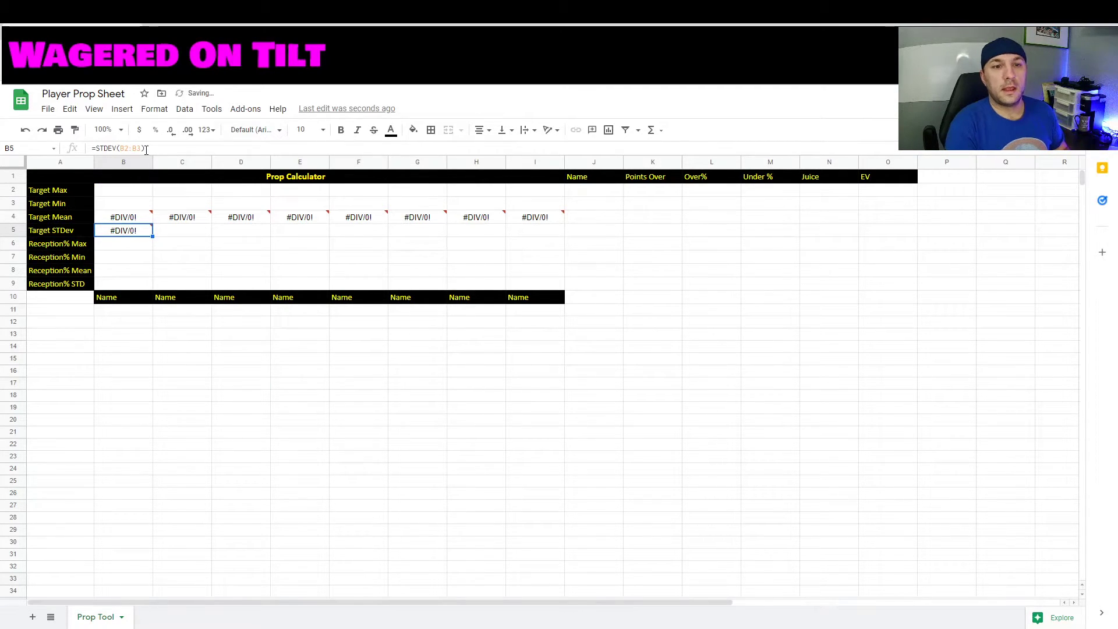
Copy the Target STDev formula from B5 across C5:I5.
{"action": "key", "text": "ctrl+c"}
{"action": "key", "text": "Right"}
{"action": "key", "text": "Up"}
{"action": "key", "text": "ctrl+Right"}
{"action": "key", "text": "Down"}
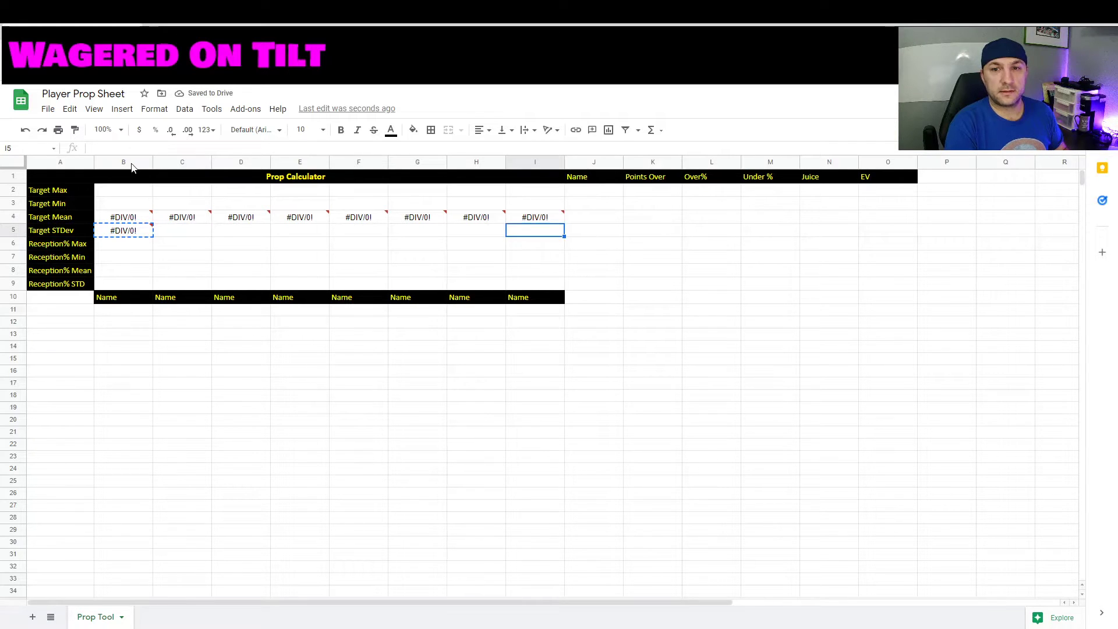
{"action": "key", "text": "ctrl+shift+Left"}
{"action": "key", "text": "ctrl+v"}
{"action": "key", "text": "Down"}
{"action": "key", "text": "Left"}
{"action": "key", "text": "Left"}
{"action": "key", "text": "Left"}
{"action": "key", "text": "Left"}
{"action": "key", "text": "Left"}
{"action": "key", "text": "Left"}
{"action": "key", "text": "Left"}
{"action": "key", "text": "Left"}
{"action": "key", "text": "Right"}
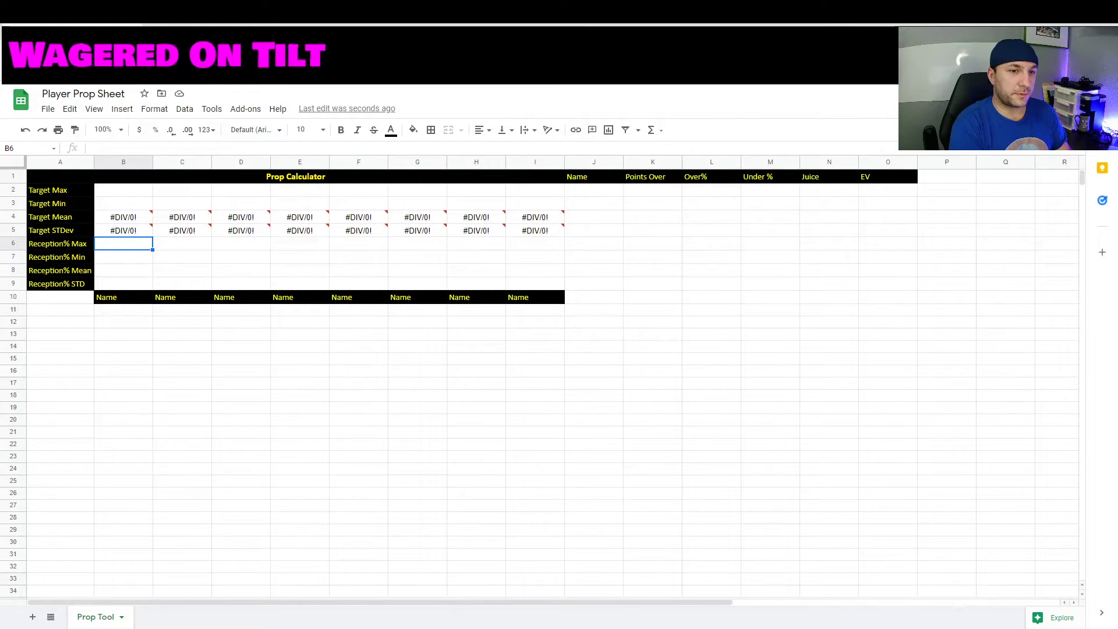
Enter the Reception% Mean formula =average(B$6:B$7) with locked rows in B8 and fill it across to I8.
{"action": "double_click", "coordinate": [121, 261]}
{"action": "key", "text": "ctrl+v"}
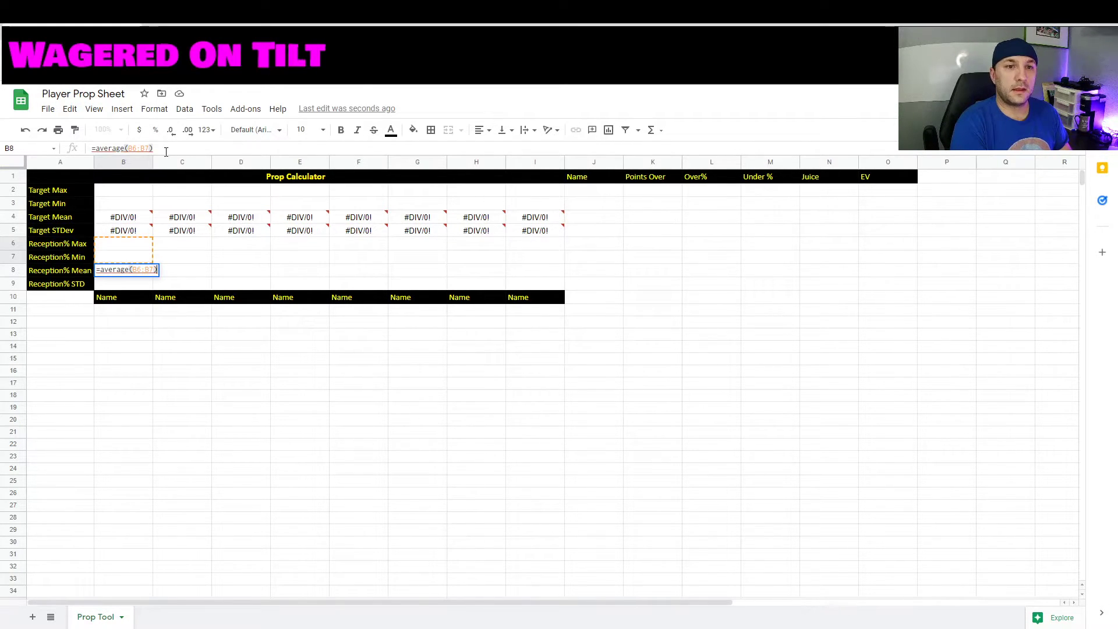
{"action": "left_click", "coordinate": [165, 151]}
{"action": "key", "text": "Left"}
{"action": "key", "text": "Left"}
{"action": "type", "text": "$"}
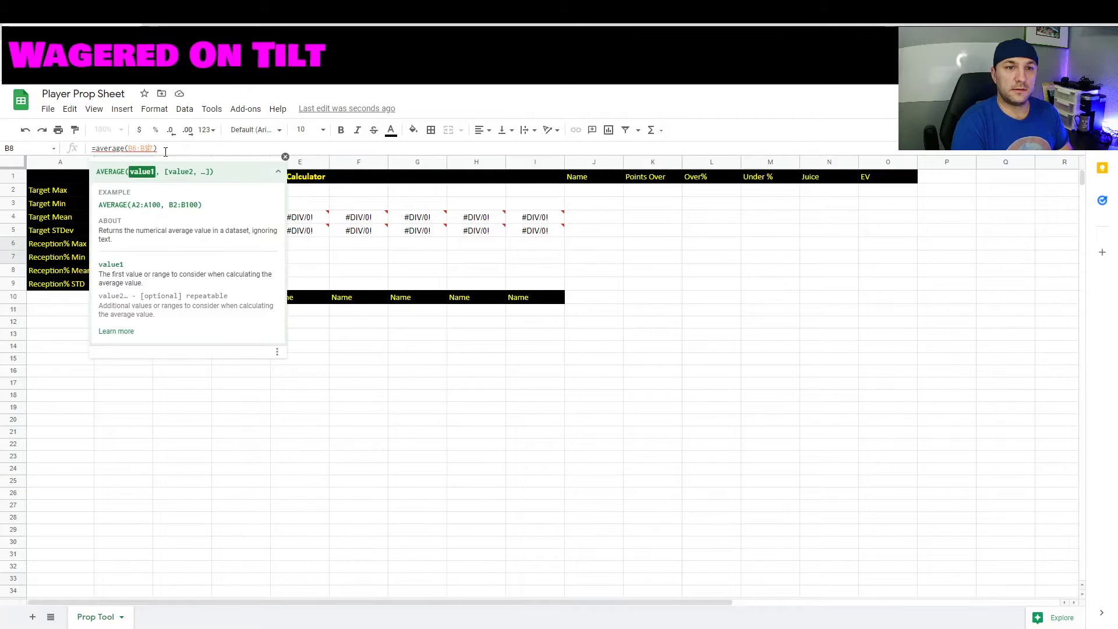
{"action": "key", "text": "Left"}
{"action": "key", "text": "Left"}
{"action": "key", "text": "Left"}
{"action": "key", "text": "Left"}
{"action": "type", "text": "$"}
{"action": "key", "text": "Return"}
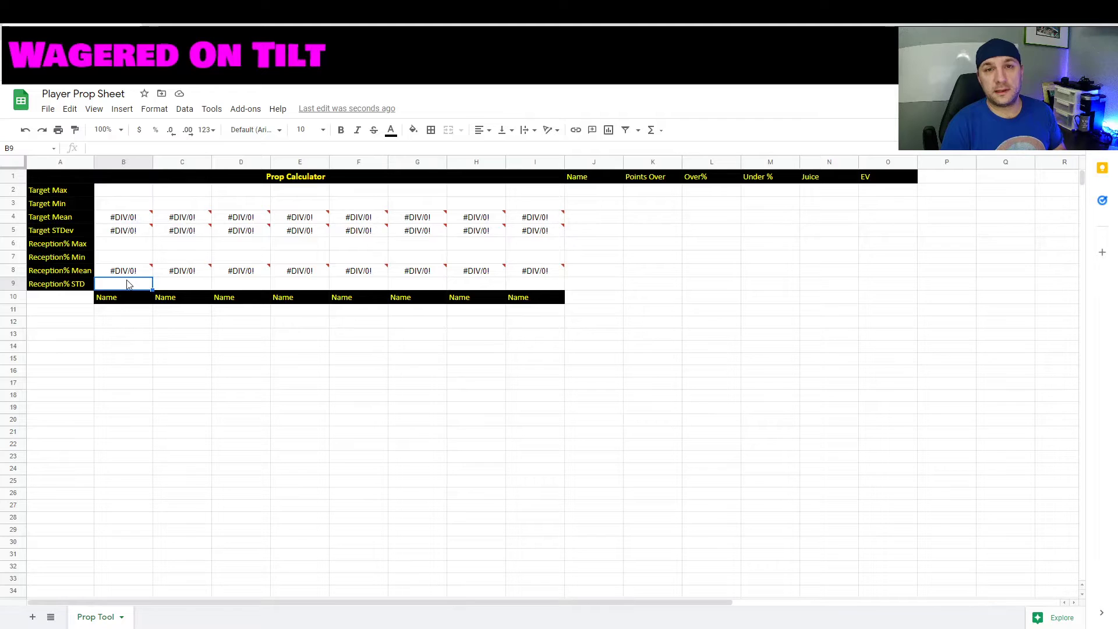
Enter the formula =STDEV(b$6:b$7) in the first Reception% STD cell, B9.
{"action": "type", "text": "=STDEV("}
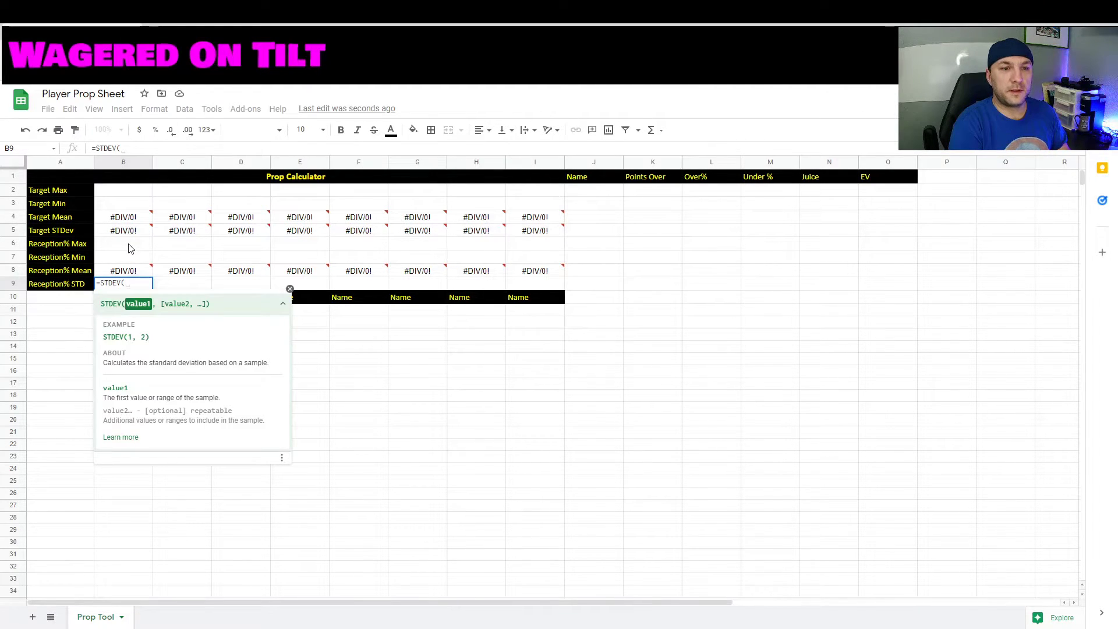
{"action": "type", "text": "b$6"}
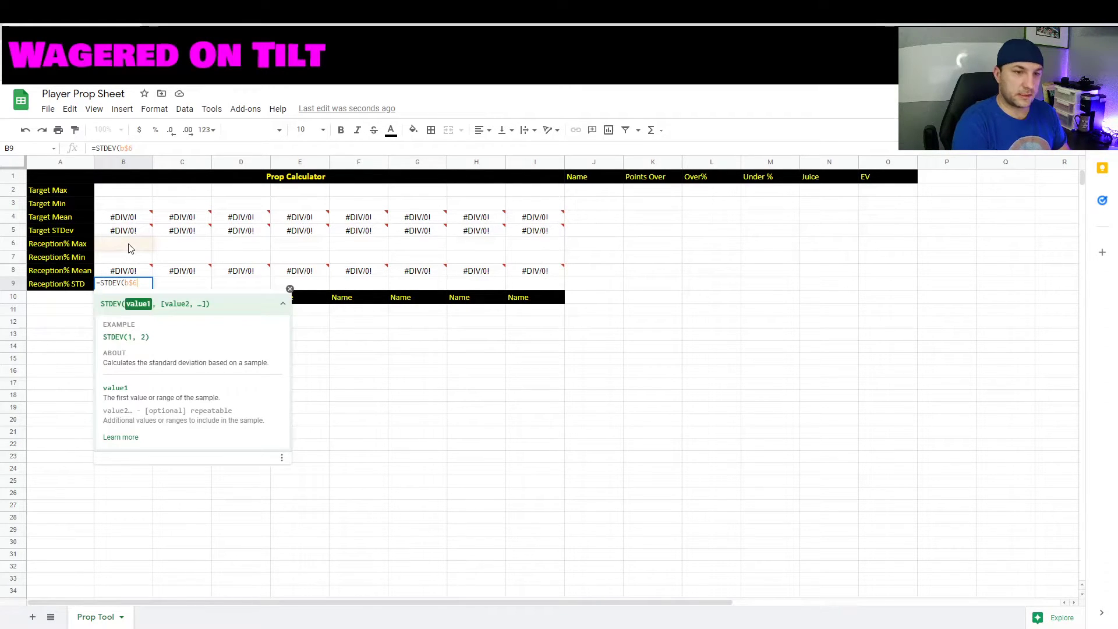
{"action": "type", "text": ":b"}
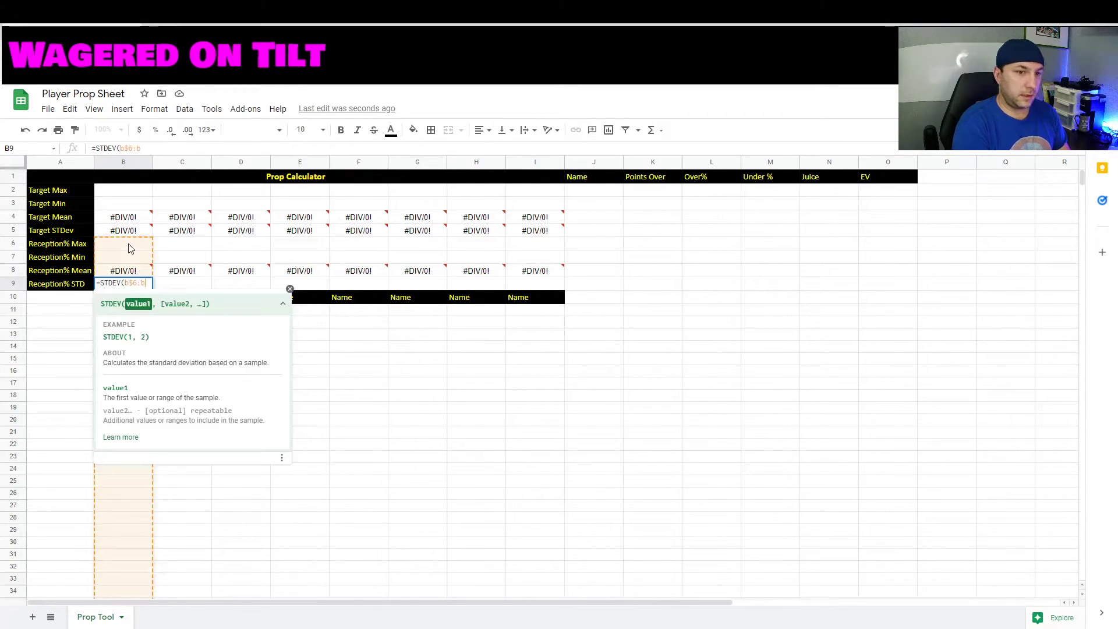
{"action": "type", "text": "$7"}
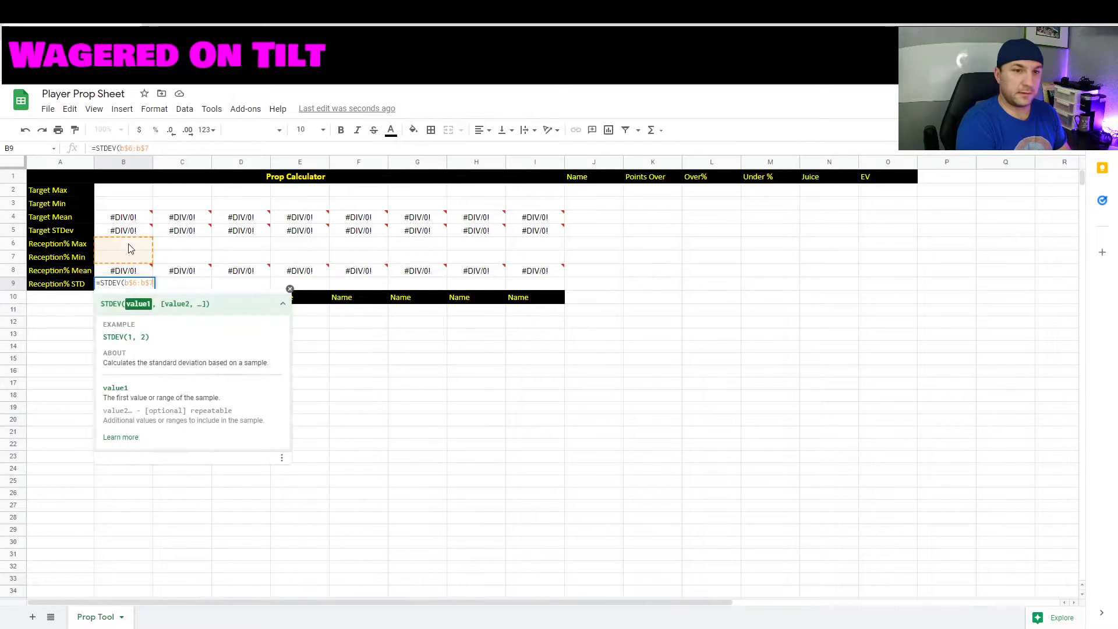
{"action": "key", "text": "Return"}
Copy the Reception% STD formula from B9 across C9:I9.
{"action": "key", "text": "Up"}
{"action": "key", "text": "ctrl+c"}
{"action": "key", "text": "Right"}
{"action": "key", "text": "shift+Right"}
{"action": "key", "text": "shift+Right"}
{"action": "key", "text": "shift+Right"}
{"action": "key", "text": "shift+Right"}
{"action": "key", "text": "shift+Right"}
{"action": "key", "text": "shift+Right"}
{"action": "key", "text": "shift+Right"}
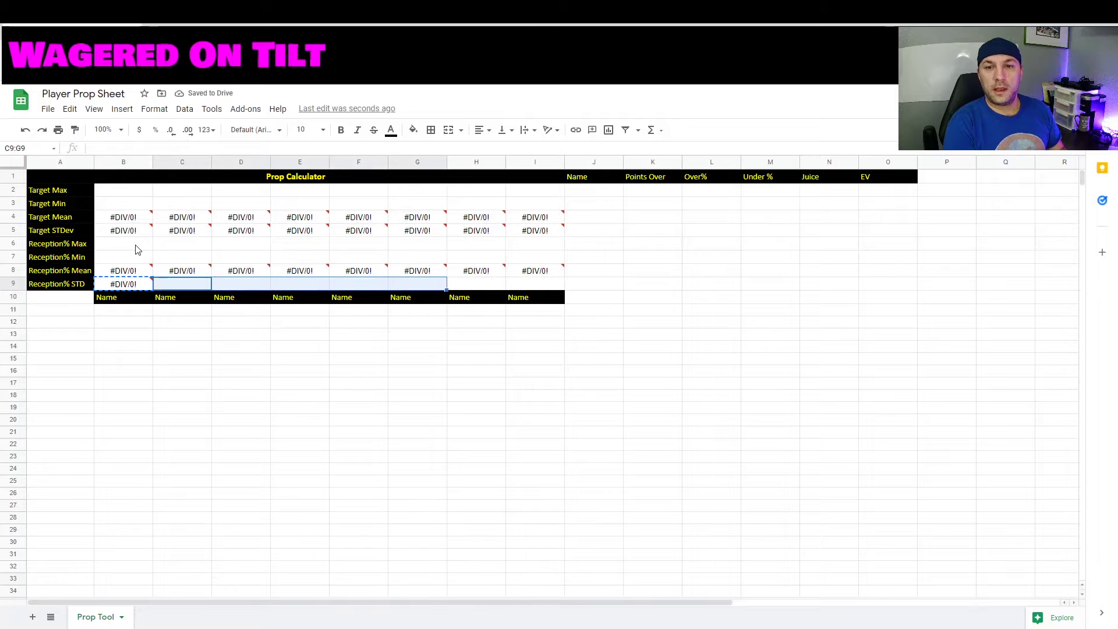
{"action": "key", "text": "shift+Left"}
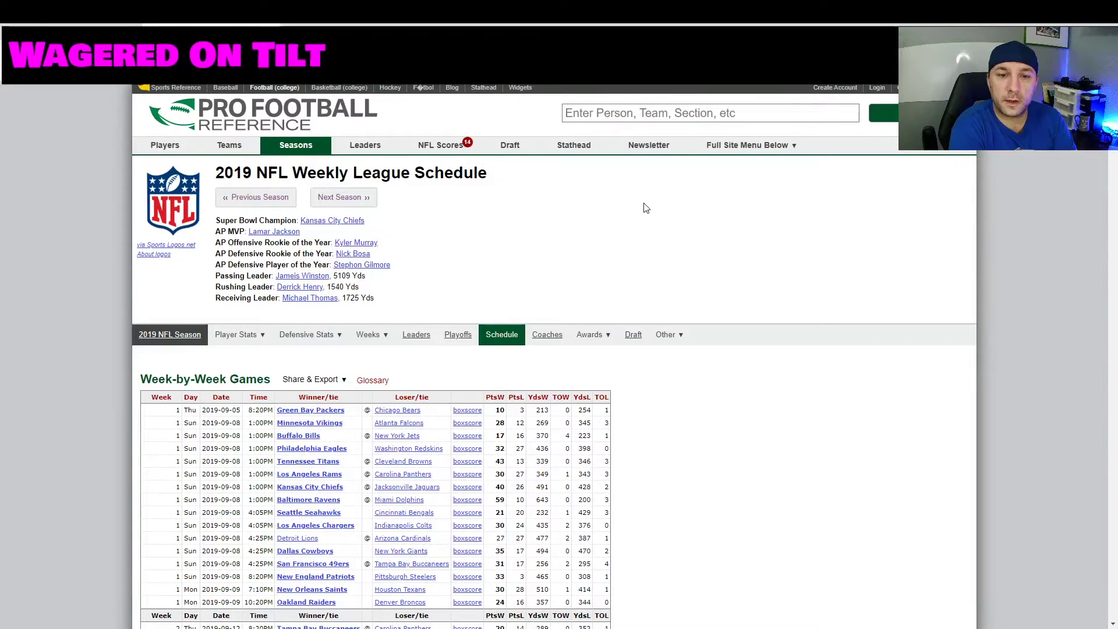
Switch to Pro Football Reference, search for Tyreek Hill and open his player page at the 2021 games table.
{"action": "left_click", "coordinate": [618, 121]}
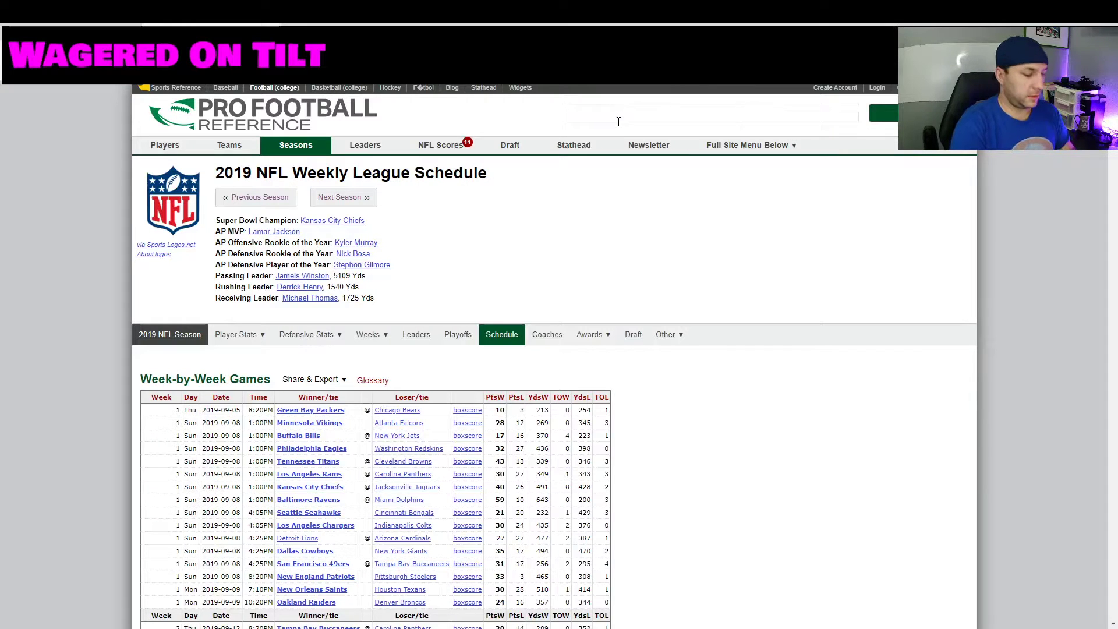
{"action": "type", "text": "tyr"}
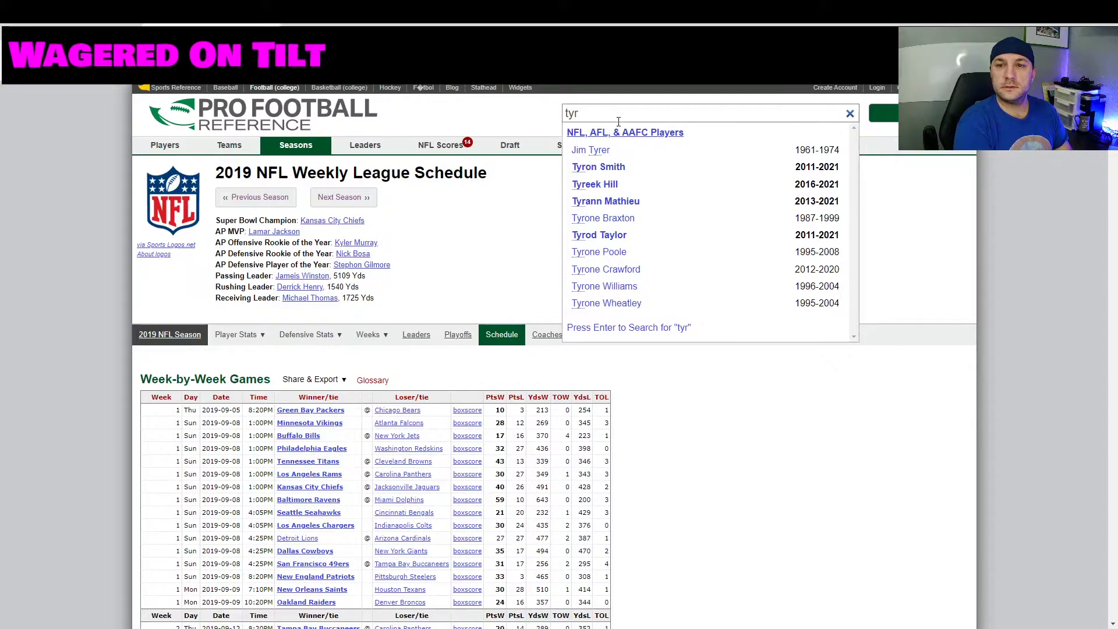
{"action": "key", "text": "Down"}
{"action": "key", "text": "Down"}
{"action": "key", "text": "Down"}
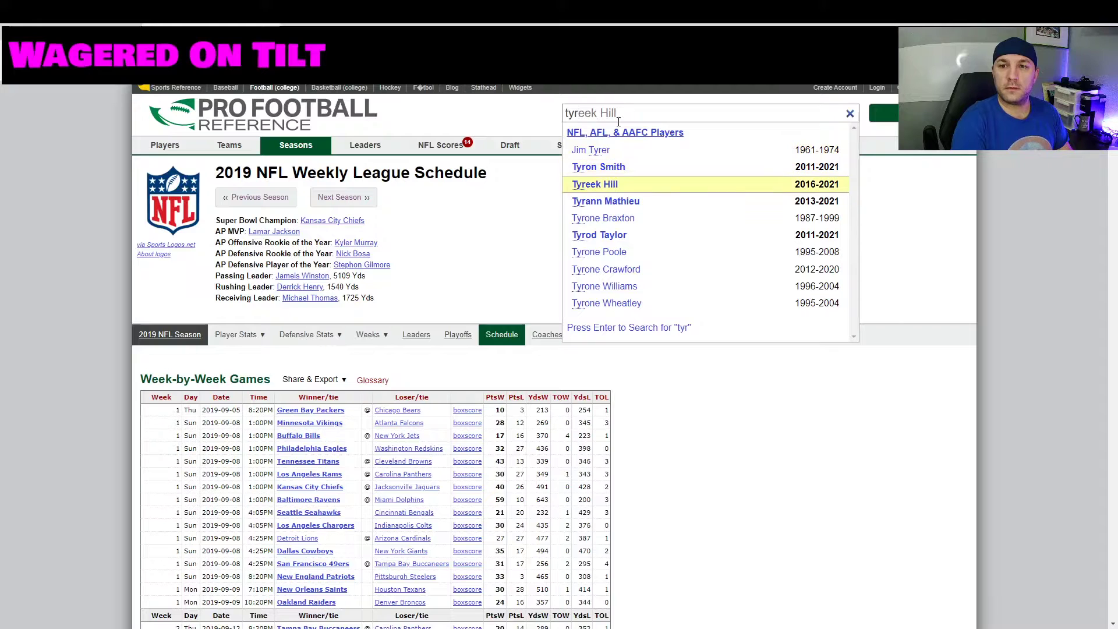
{"action": "key", "text": "Return"}
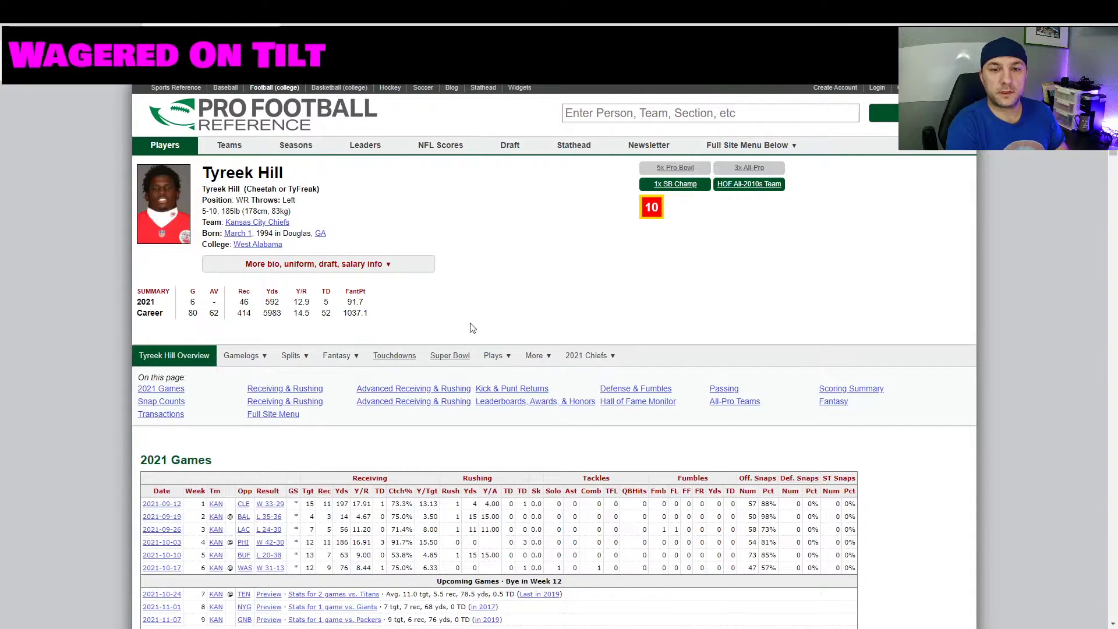
{"action": "scroll", "coordinate": [475, 356], "scroll_direction": "down", "scroll_amount": 4}
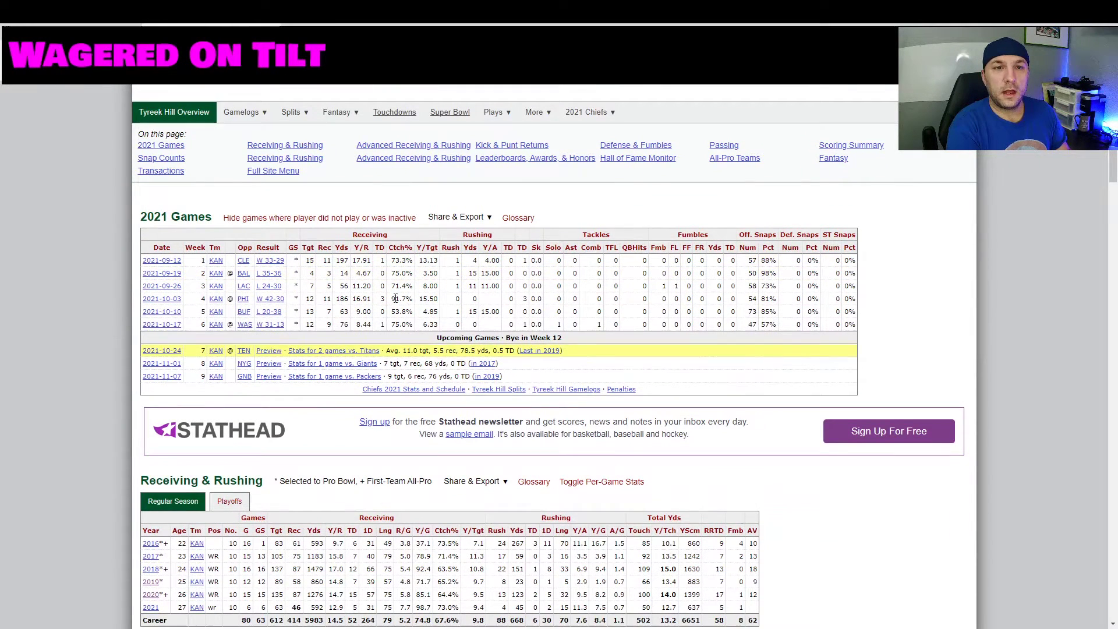
Switch back to the Player Prop Sheet and replace the first player name placeholder in B10 with T. Hill.
{"action": "left_click", "coordinate": [108, 18]}
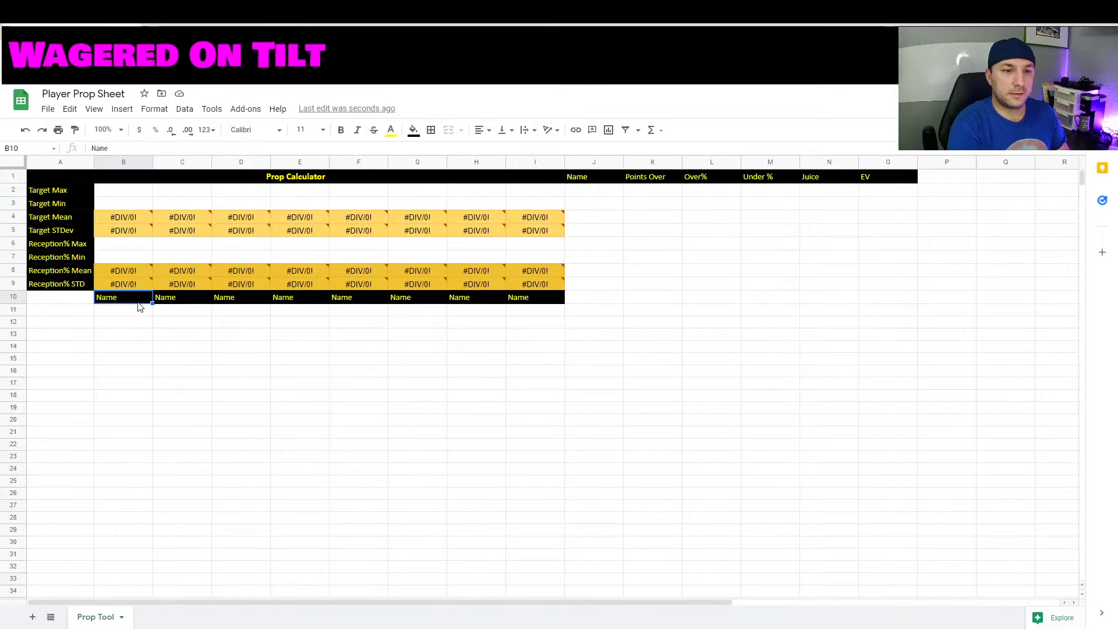
{"action": "type", "text": "T. Hill"}
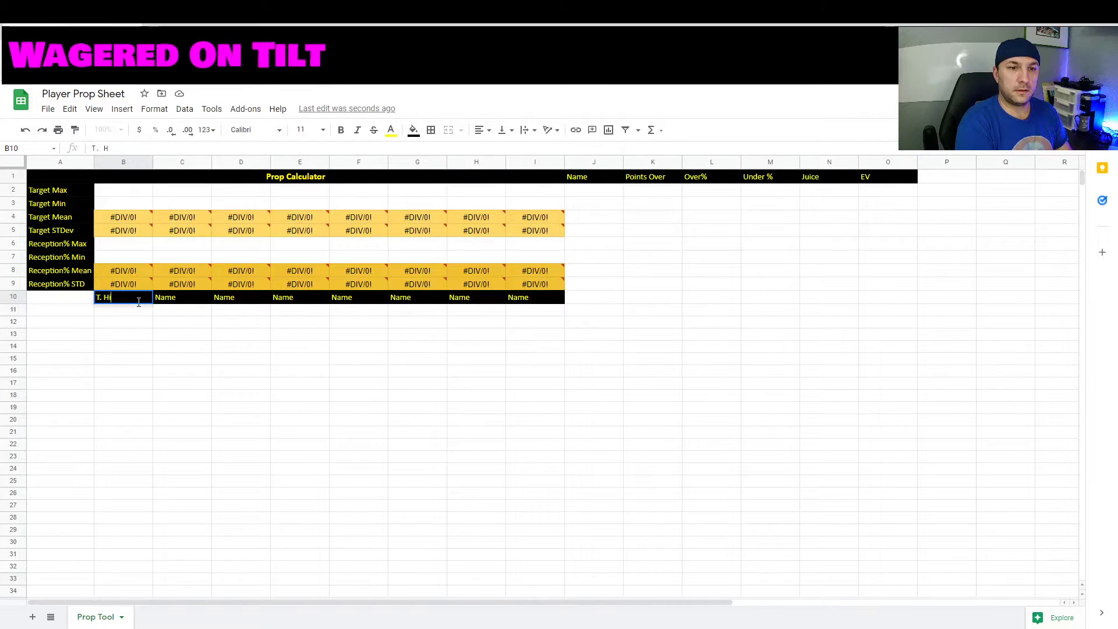
{"action": "key", "text": "Tab"}
Copy the T. Hill name from B10 into J2 under the Name header.
{"action": "left_click", "coordinate": [139, 303]}
{"action": "key", "text": "ctrl+c"}
{"action": "key", "text": "Right"}
{"action": "key", "text": "Right"}
{"action": "key", "text": "Right"}
{"action": "key", "text": "Right"}
{"action": "key", "text": "Right"}
{"action": "key", "text": "Right"}
{"action": "key", "text": "Right"}
{"action": "key", "text": "Right"}
{"action": "key", "text": "Up"}
{"action": "key", "text": "Up"}
{"action": "key", "text": "Up"}
{"action": "key", "text": "Up"}
{"action": "key", "text": "Up"}
{"action": "key", "text": "Up"}
{"action": "key", "text": "Up"}
{"action": "key", "text": "Up"}
{"action": "key", "text": "ctrl+v"}
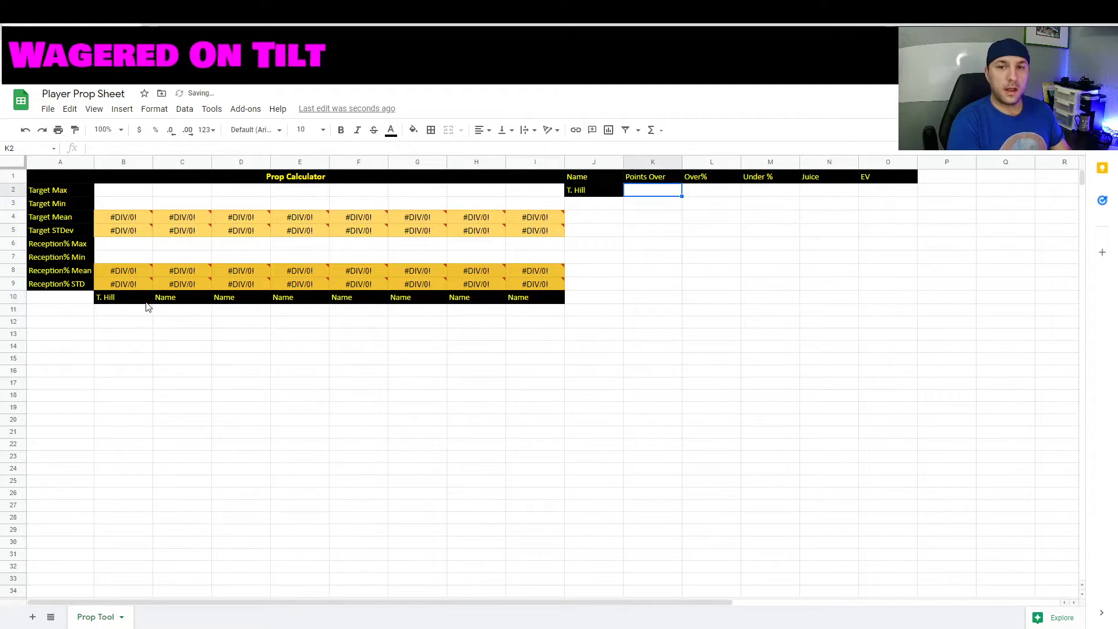
Format the copied name in J2 with a white fill and black text.
{"action": "left_click", "coordinate": [412, 130]}
{"action": "left_click", "coordinate": [430, 165]}
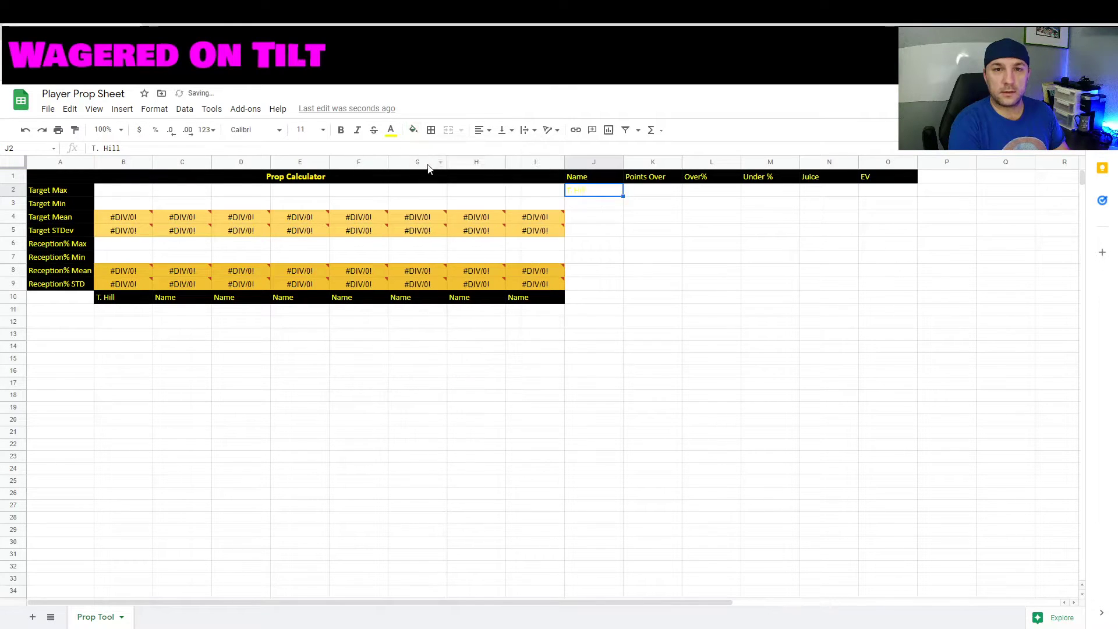
{"action": "left_click", "coordinate": [390, 130]}
{"action": "left_click", "coordinate": [409, 166]}
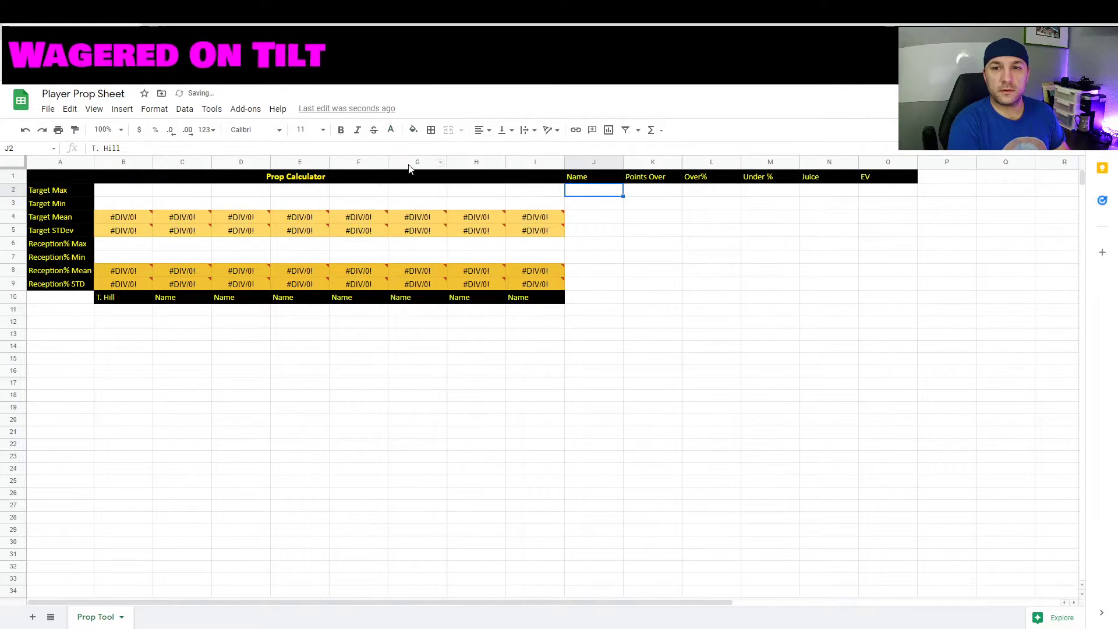
{"action": "left_click", "coordinate": [391, 130]}
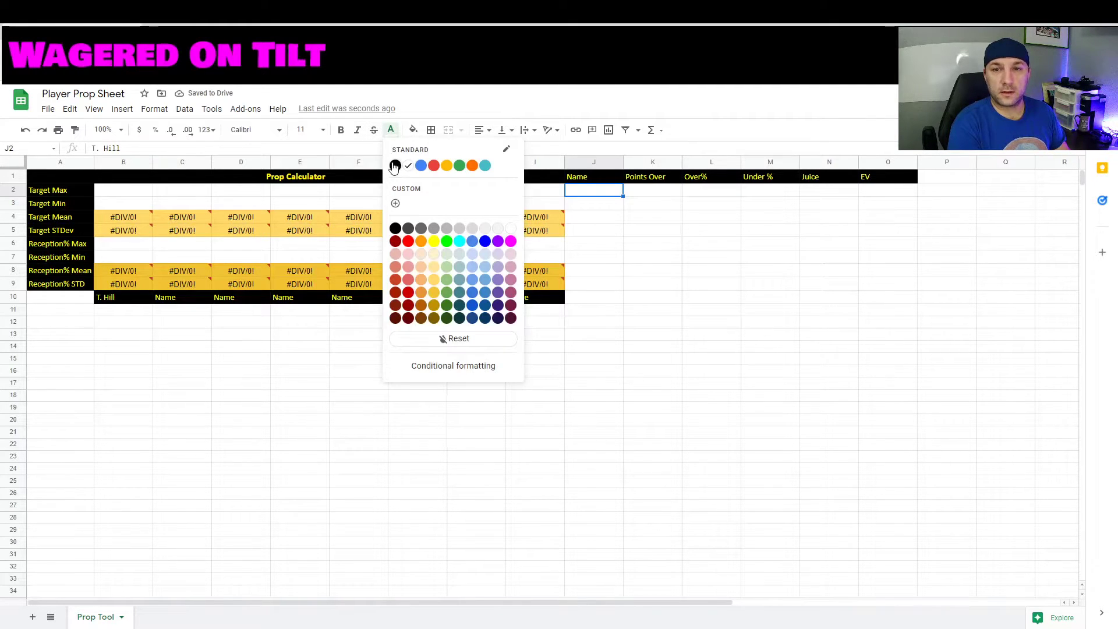
{"action": "left_click", "coordinate": [395, 166]}
Enter 8.5 as T. Hill's Points Over value in K2.
{"action": "left_click", "coordinate": [662, 192]}
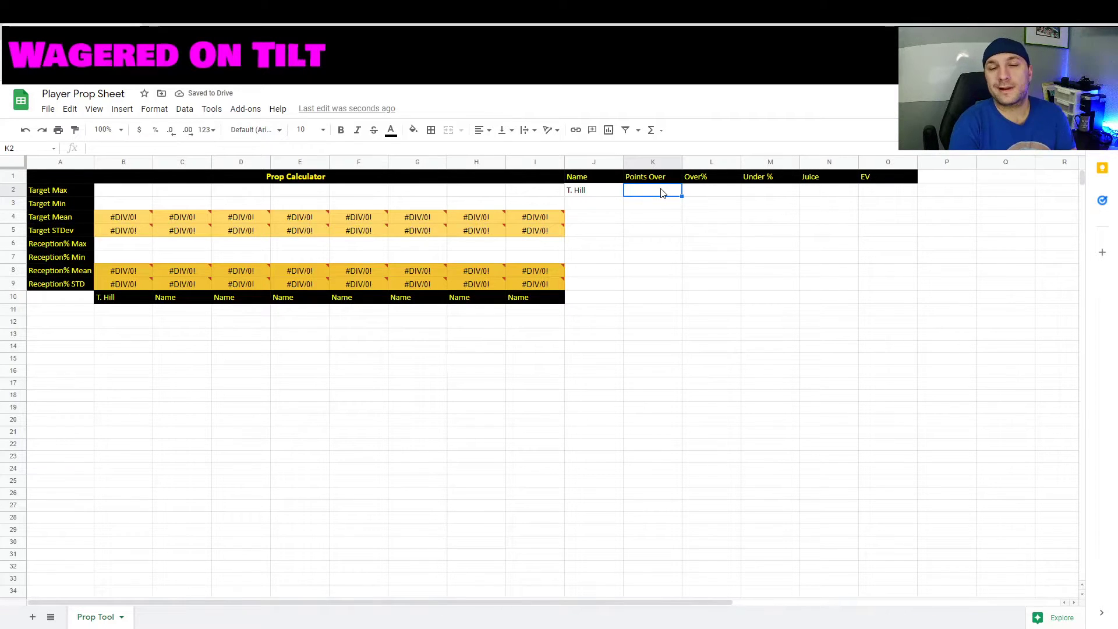
{"action": "type", "text": "8.5"}
{"action": "key", "text": "Return"}
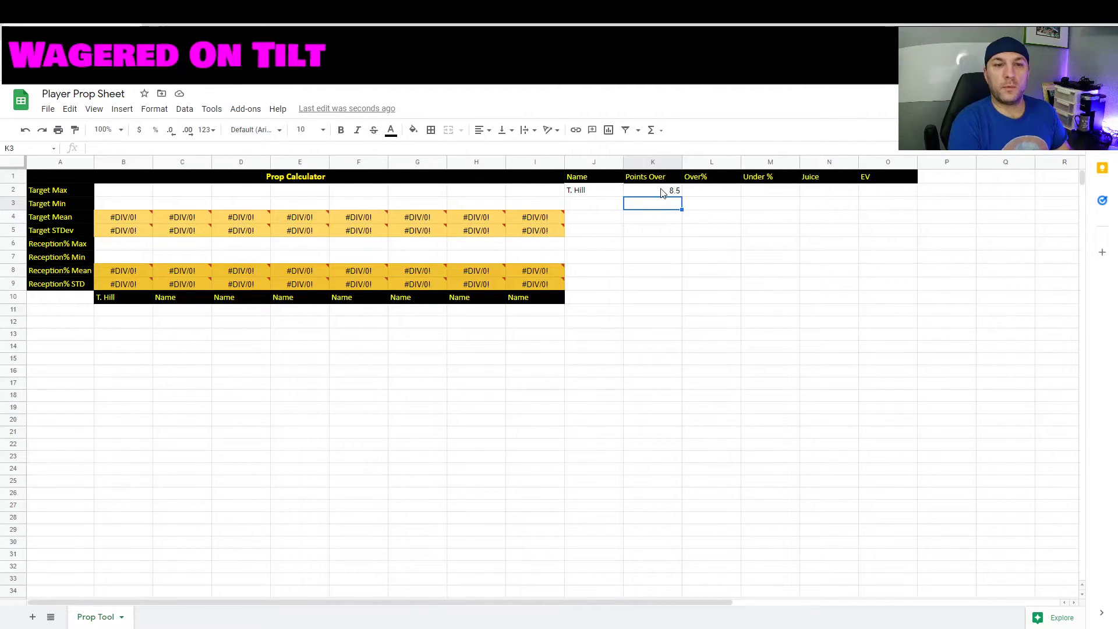
Check Tyreek Hill's season receiving totals on Pro Football Reference and enter 137 as his Target Max in B2.
{"action": "left_click", "coordinate": [113, 191]}
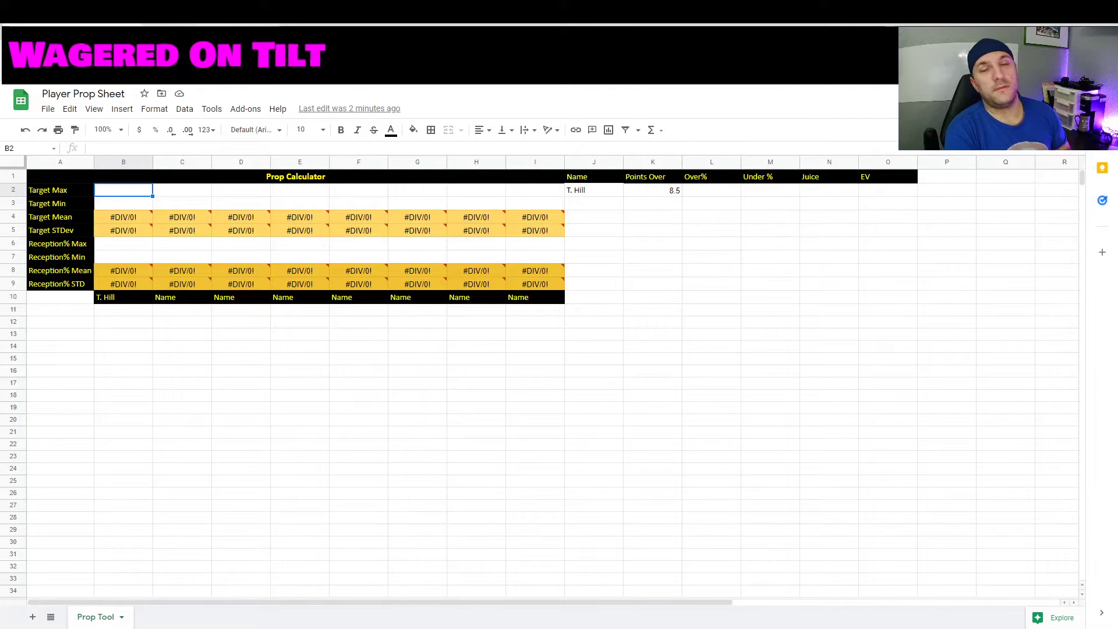
{"action": "key", "text": "ctrl+Tab"}
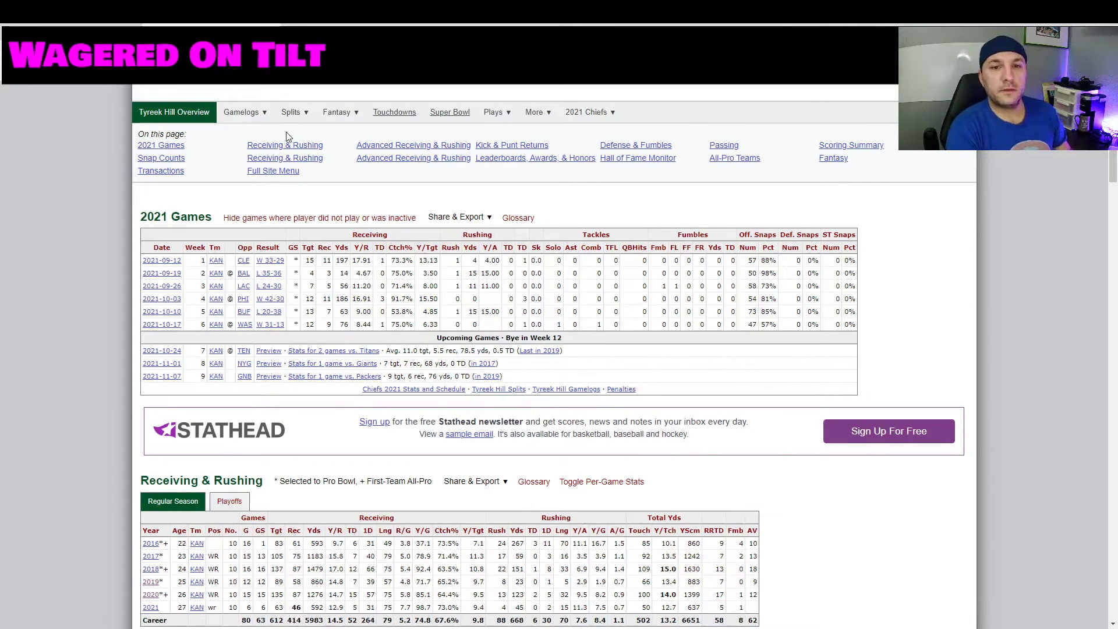
{"action": "left_click", "coordinate": [113, 24]}
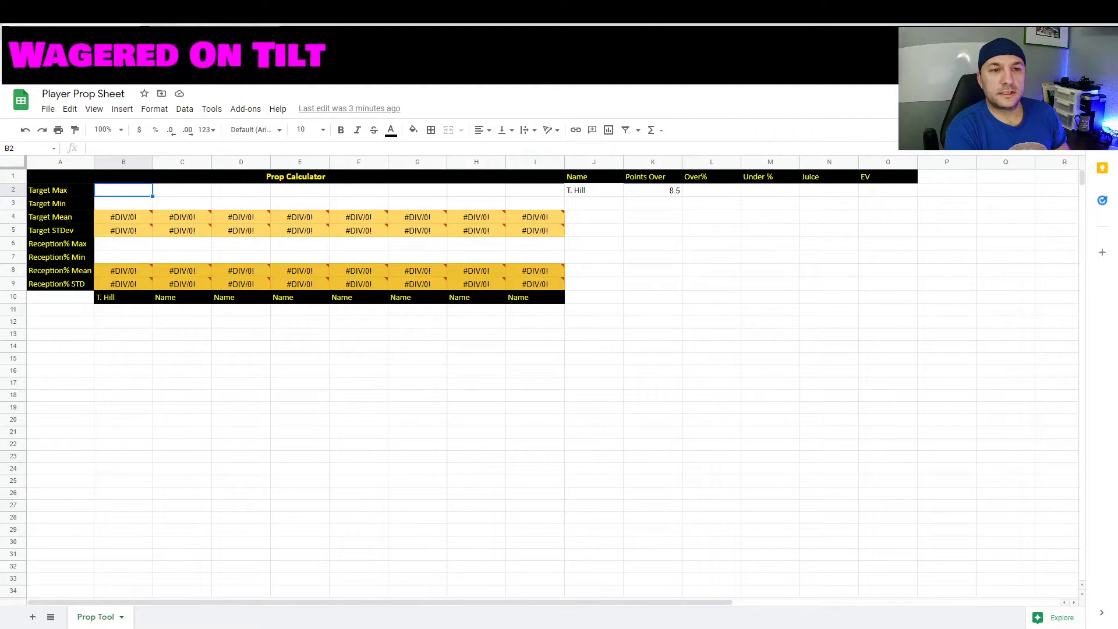
{"action": "key", "text": "ctrl+shift+Tab"}
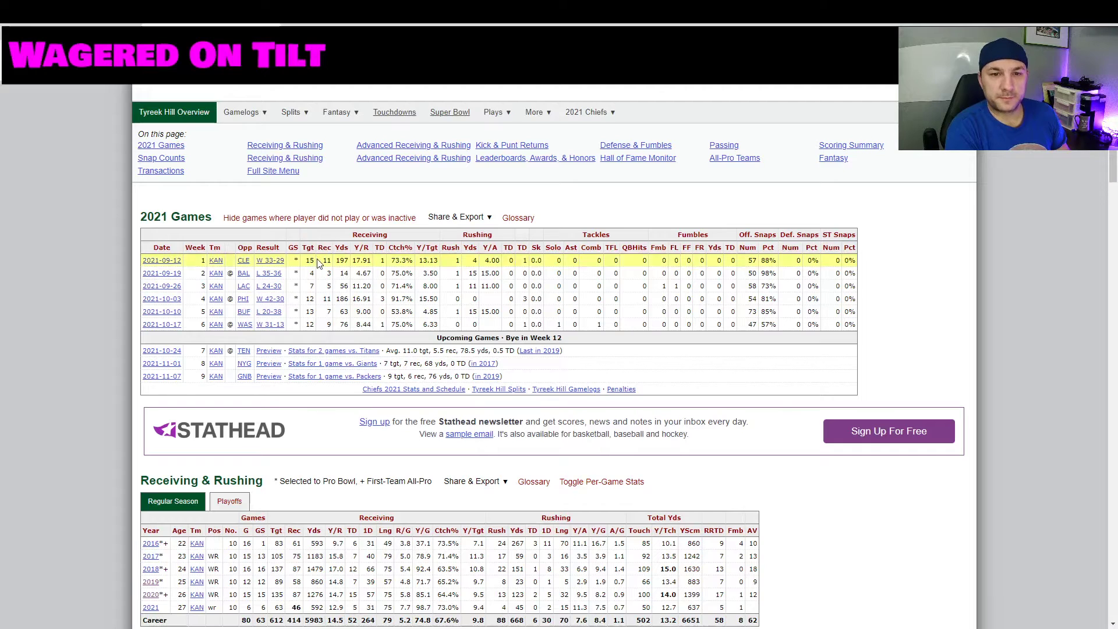
{"action": "scroll", "coordinate": [166, 246], "scroll_direction": "down", "scroll_amount": 10}
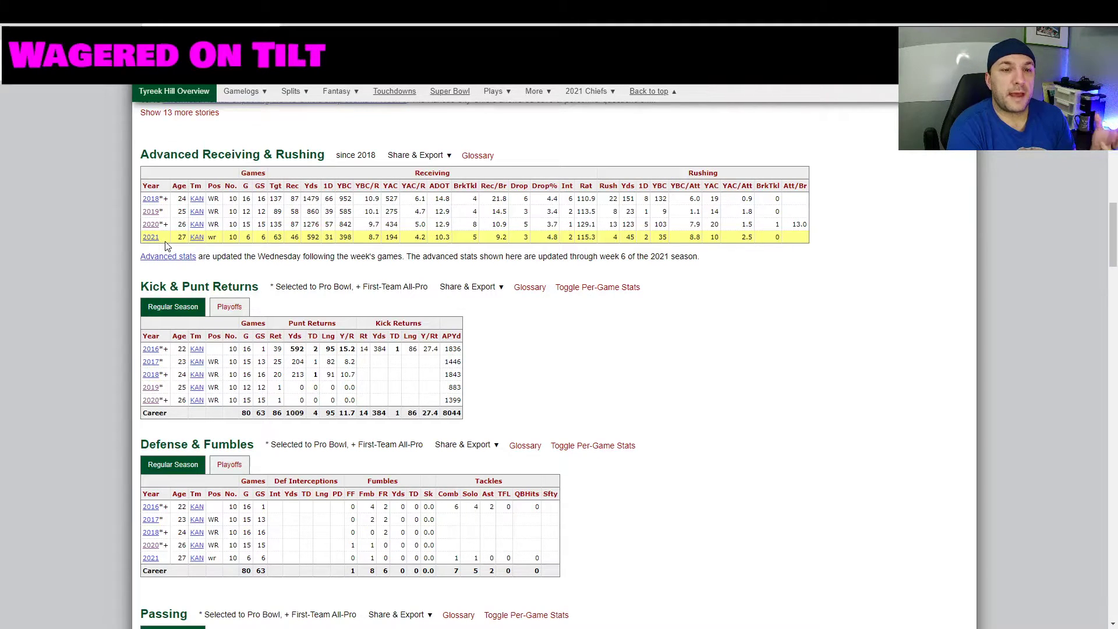
{"action": "scroll", "coordinate": [520, 166], "scroll_direction": "up", "scroll_amount": 5}
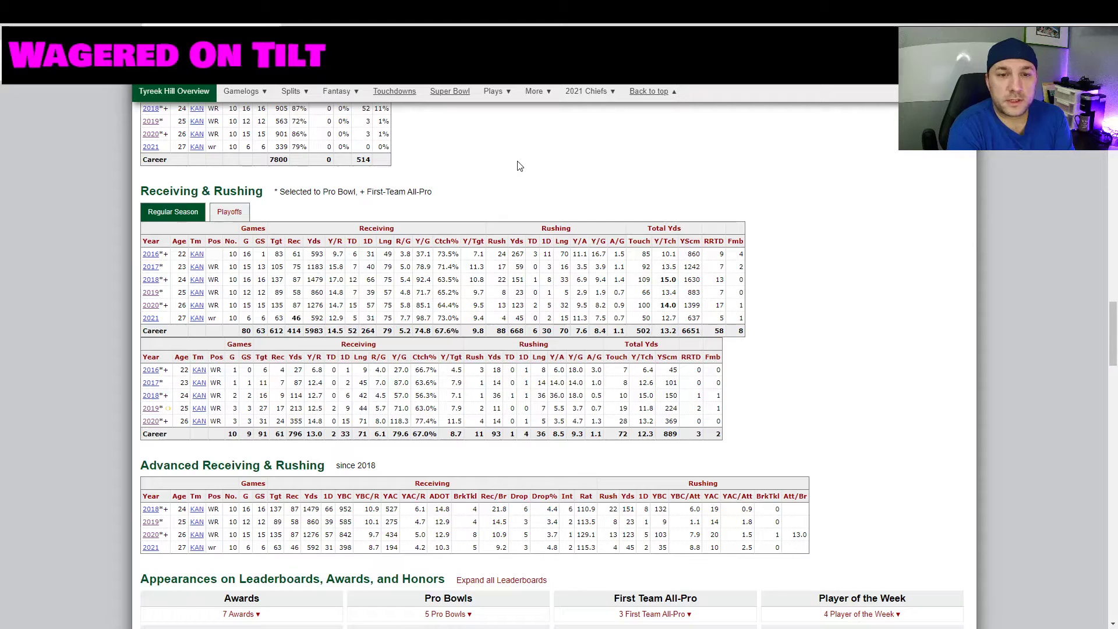
{"action": "left_click", "coordinate": [280, 253]}
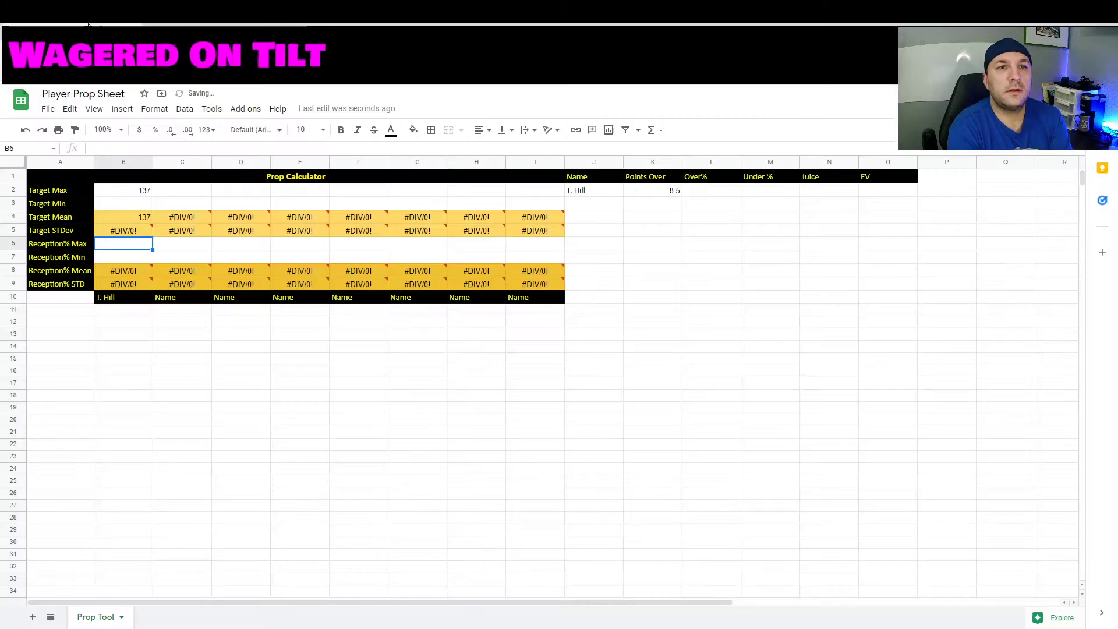
Look up Tyreek Hill's 2018 catch percentage on Pro Football Reference and enter .635 as his Reception% Max in B6.
{"action": "left_click", "coordinate": [175, 24]}
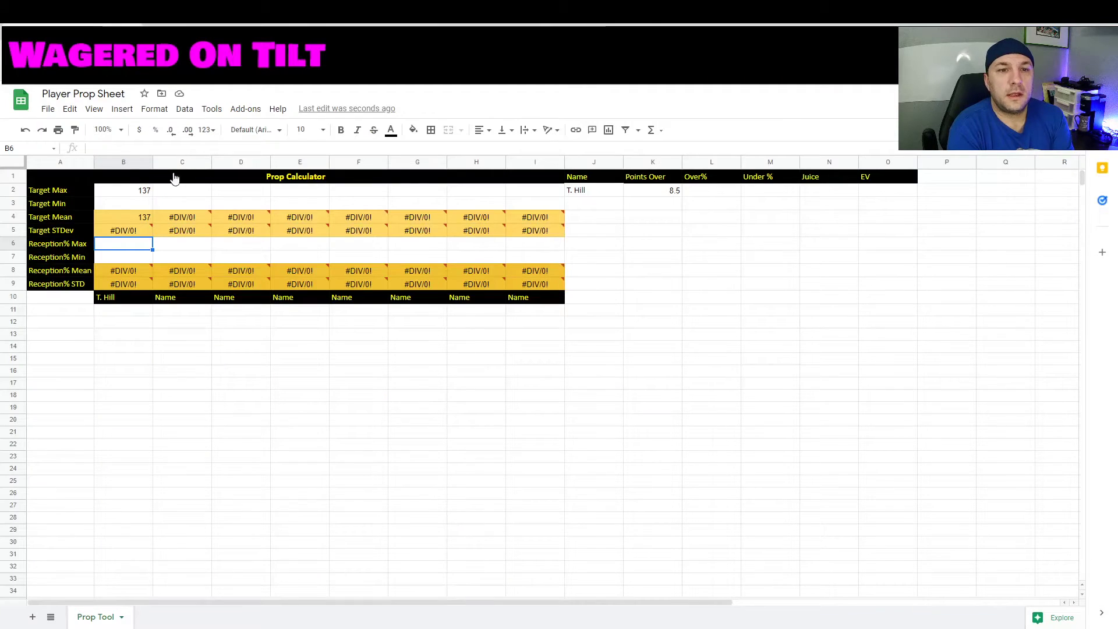
{"action": "left_click", "coordinate": [126, 191]}
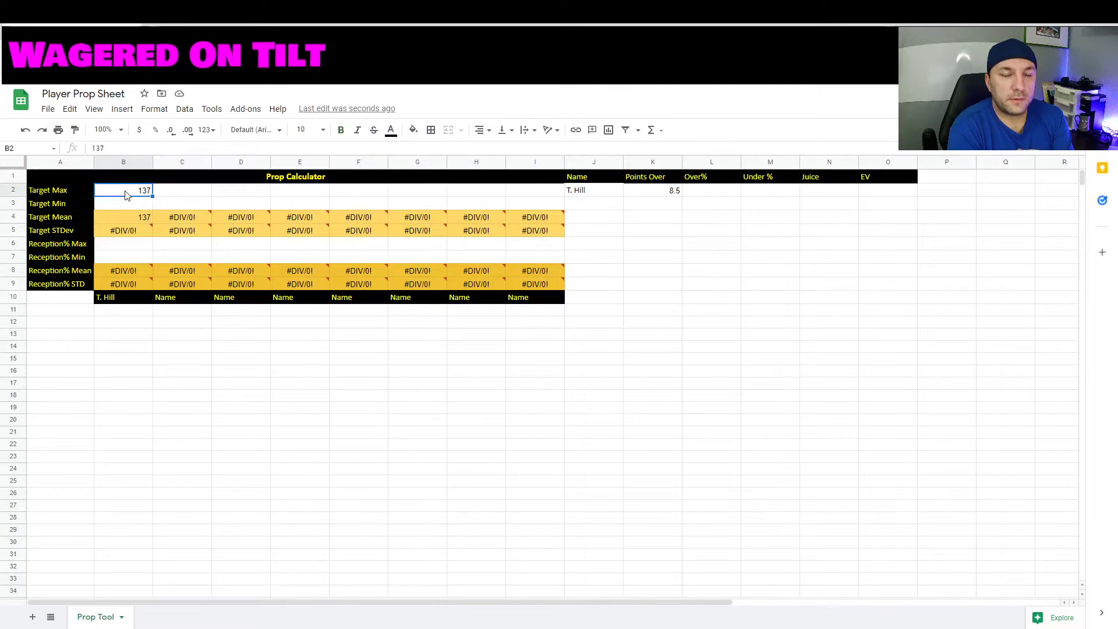
{"action": "left_click", "coordinate": [138, 245]}
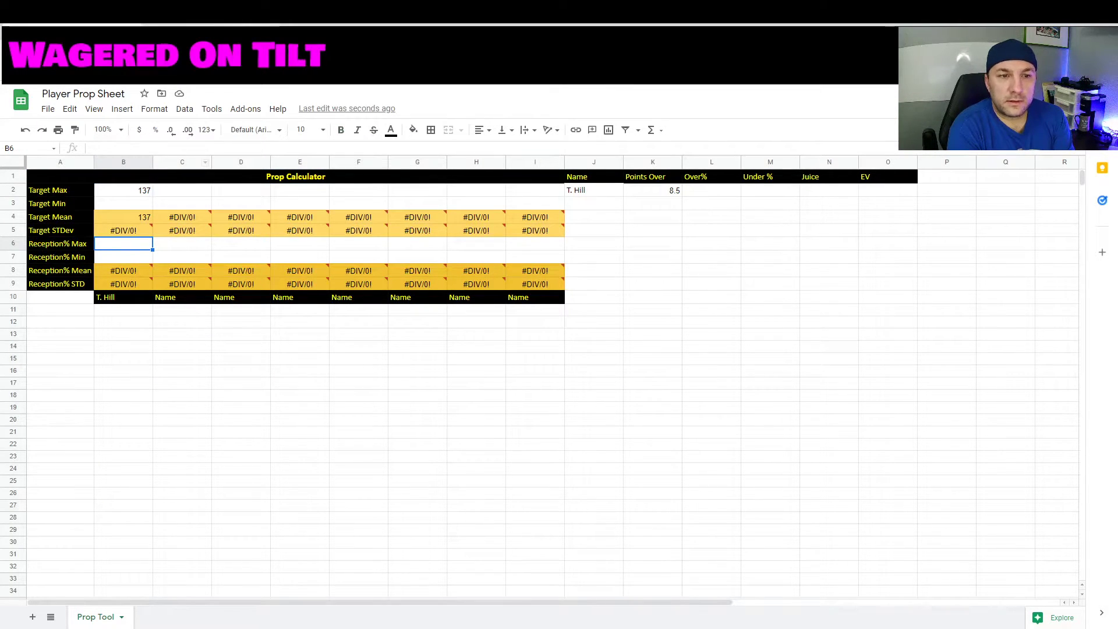
{"action": "left_click", "coordinate": [76, 24]}
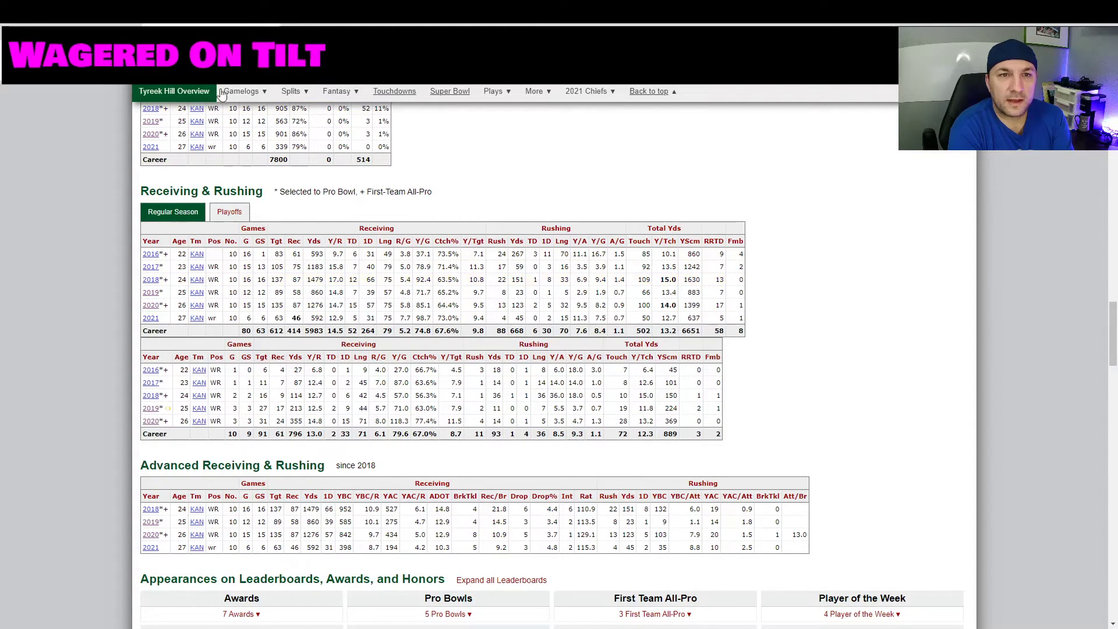
{"action": "key", "text": "alt+Tab"}
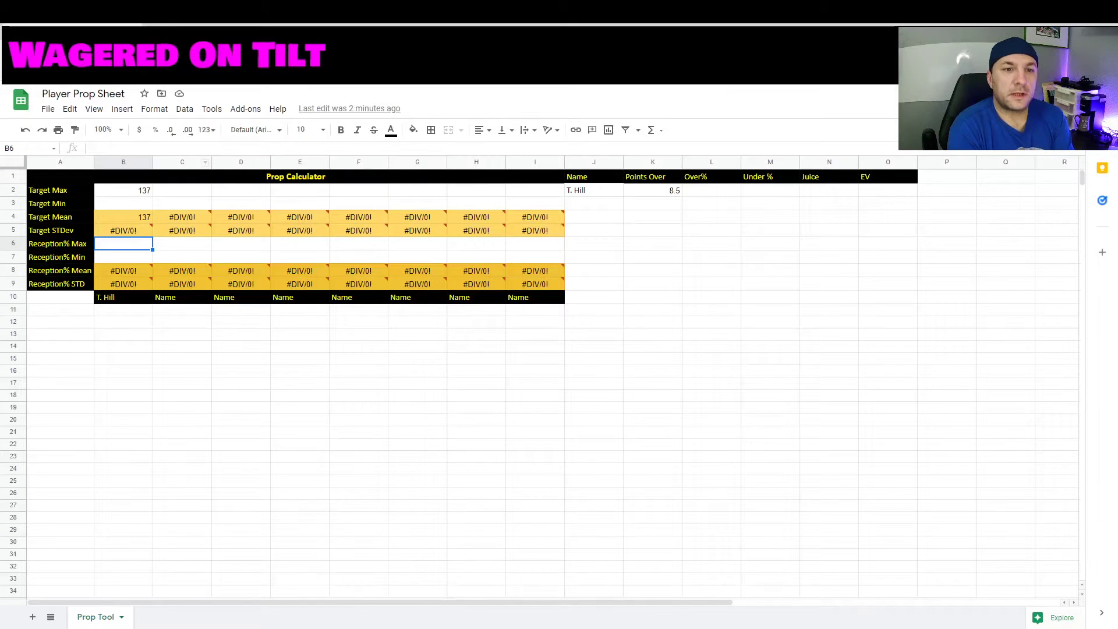
{"action": "key", "text": "Return"}
{"action": "type", "text": ".635"}
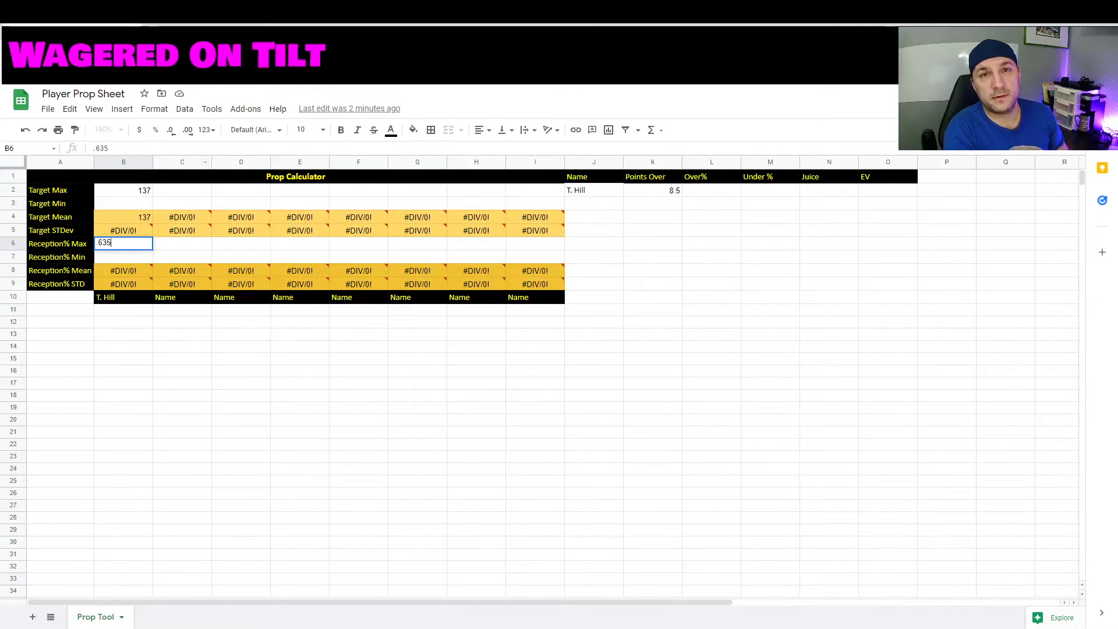
{"action": "key", "text": "Tab"}
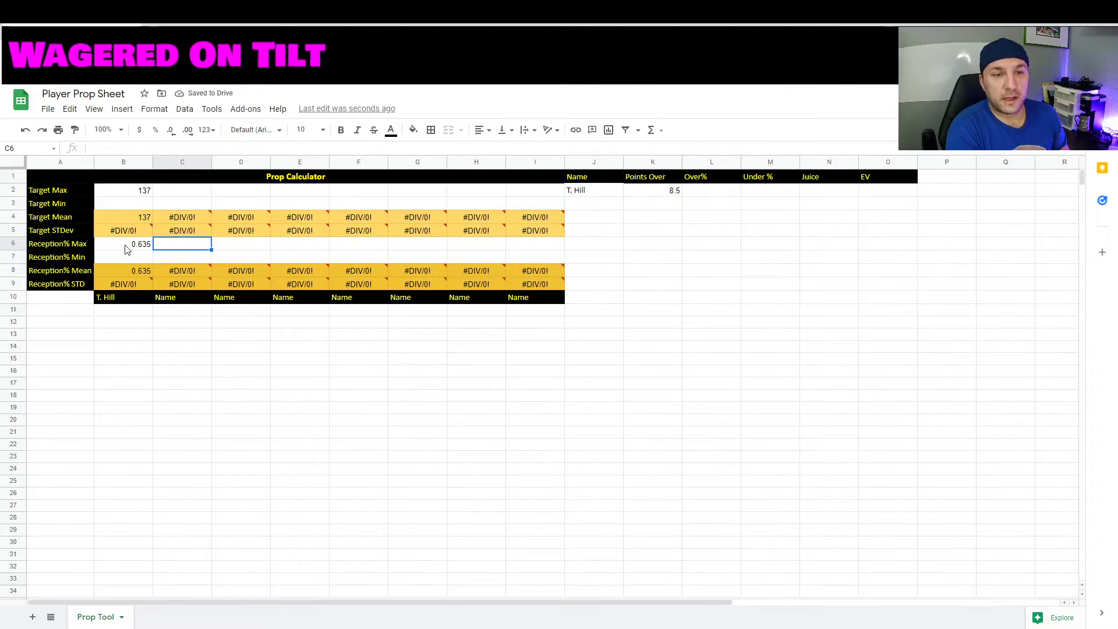
Check the 2018 games played on Pro Football Reference and change the Target Max in B2 to the per-game formula =137/16.
{"action": "left_click", "coordinate": [131, 192]}
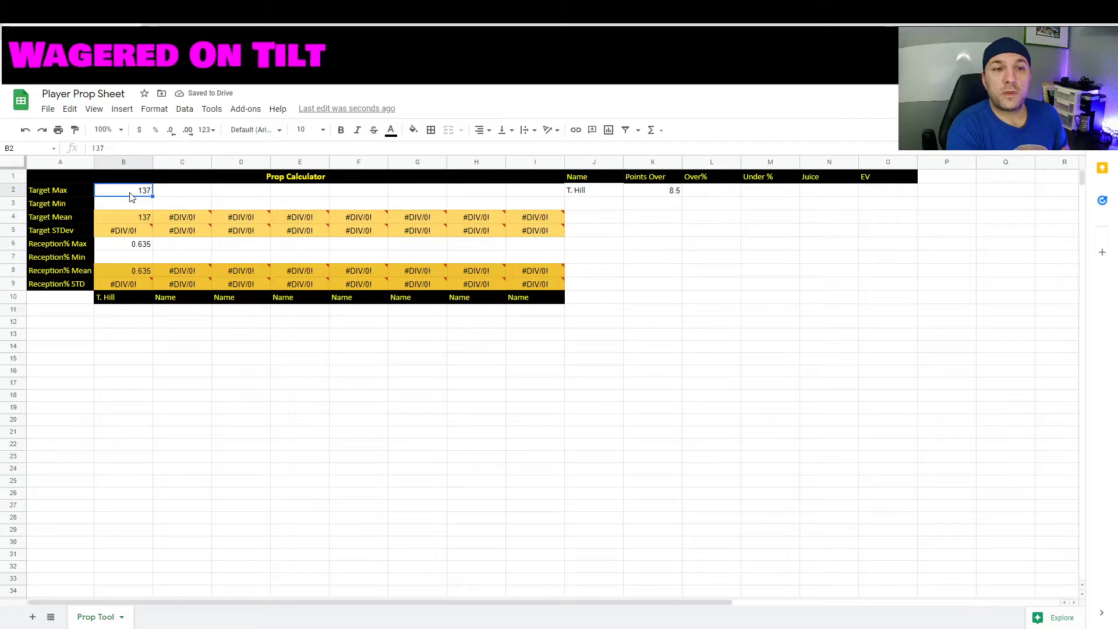
{"action": "left_click", "coordinate": [219, 21]}
{"action": "left_click", "coordinate": [282, 283]}
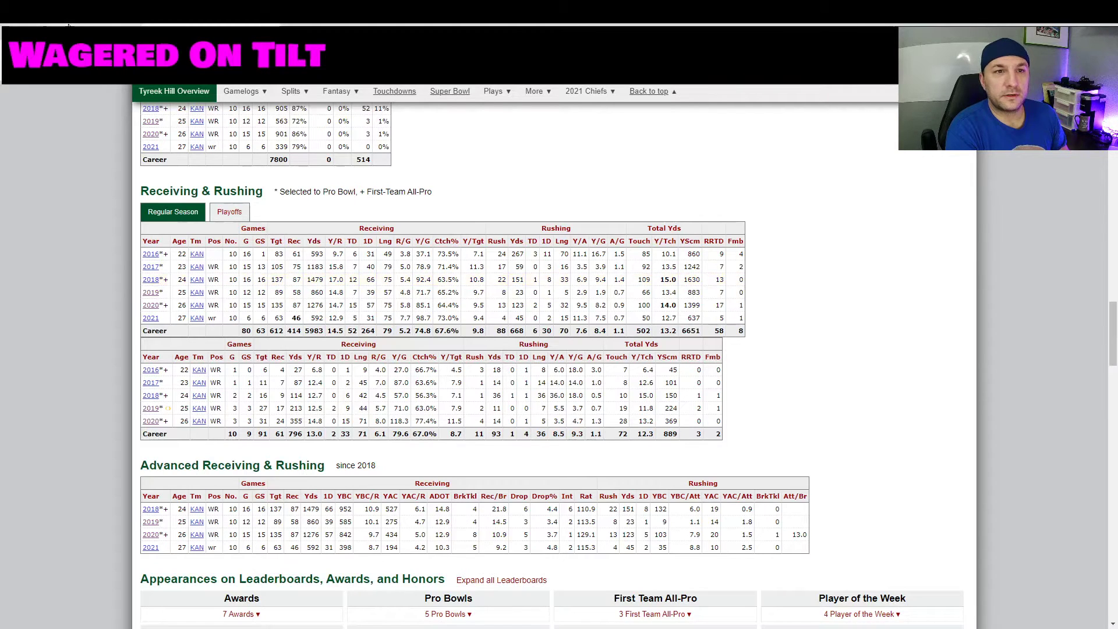
{"action": "left_click", "coordinate": [91, 23]}
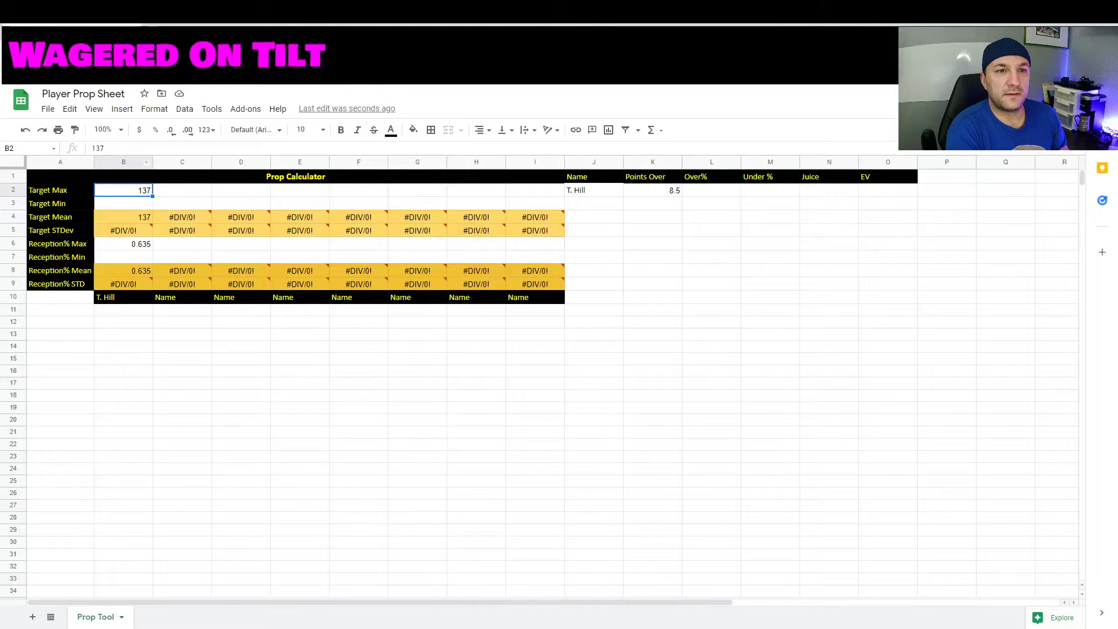
{"action": "left_click", "coordinate": [95, 148]}
{"action": "type", "text": "="}
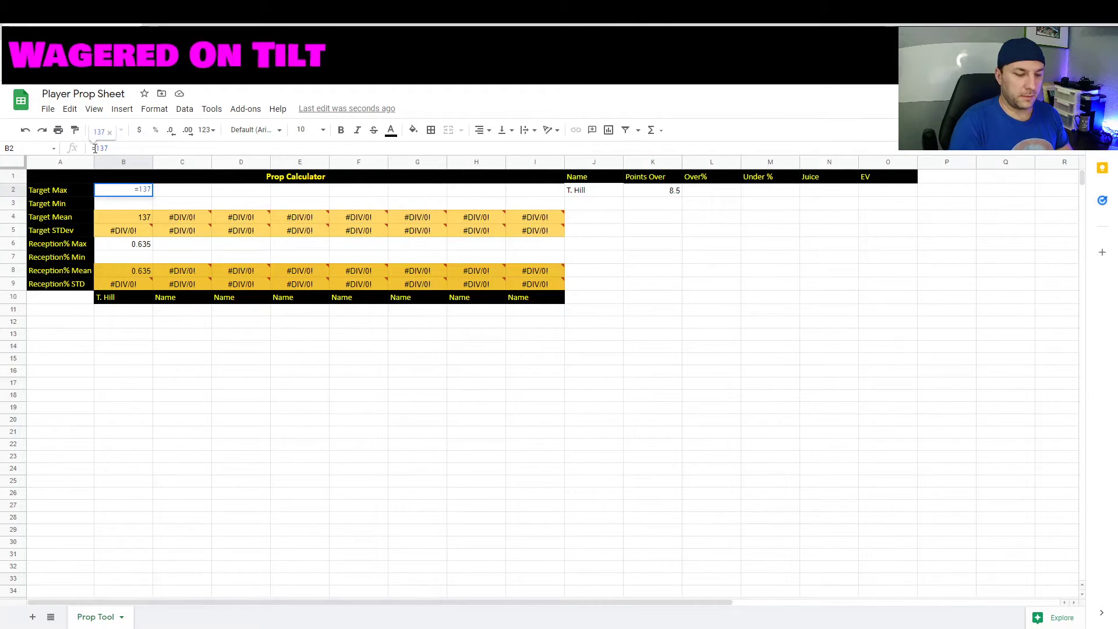
{"action": "type", "text": "/16"}
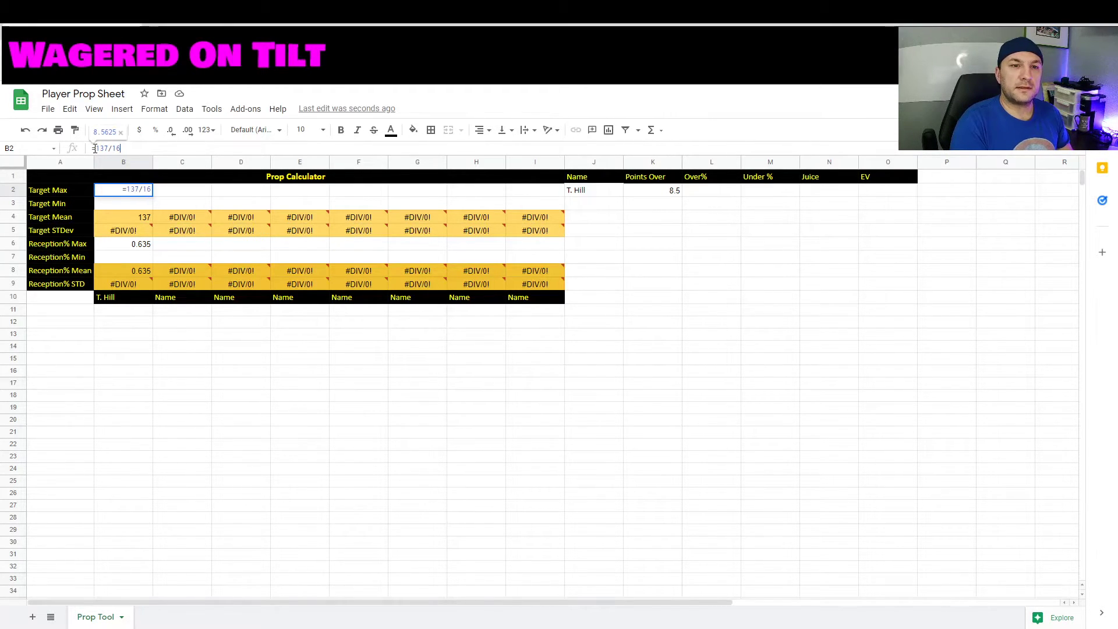
{"action": "key", "text": "Return"}
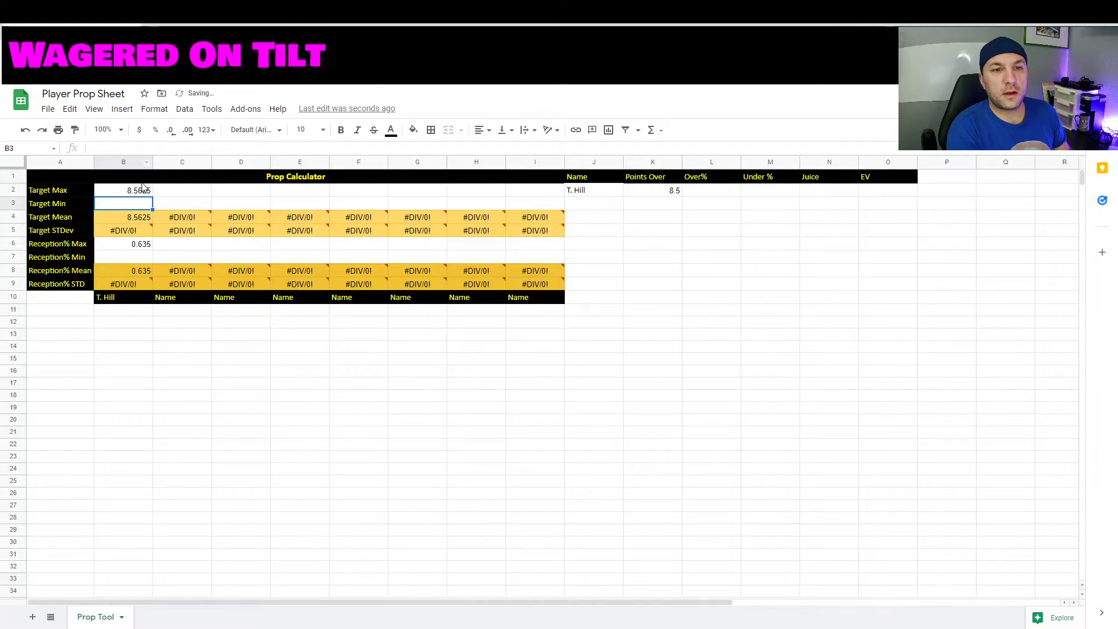
{"action": "key", "text": "Up"}
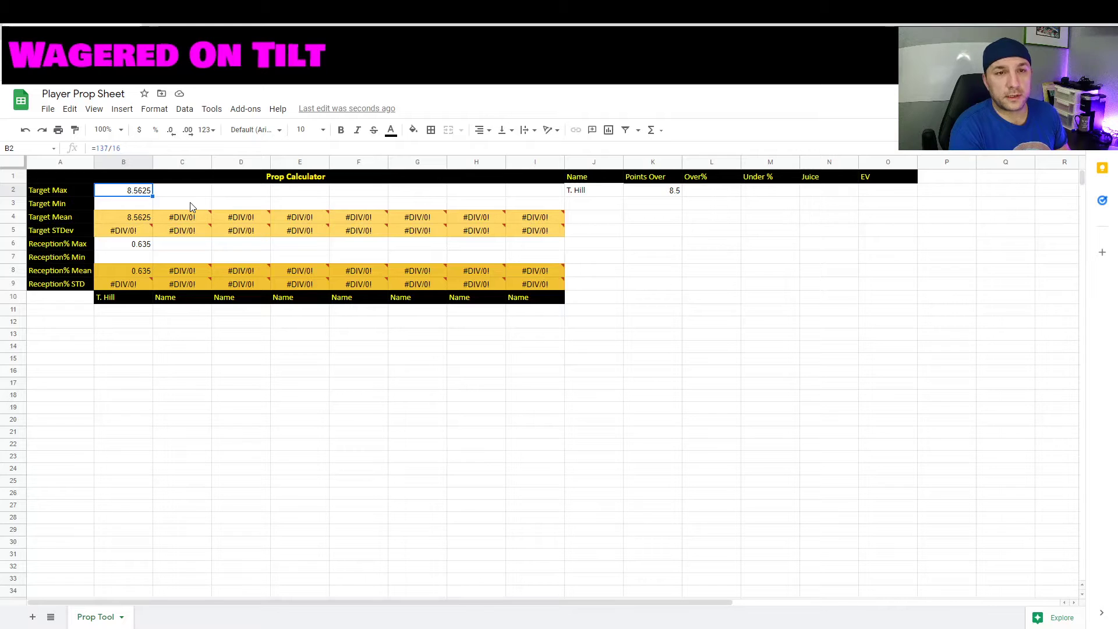
Check Hill's 2019 targets and games on Pro Football Reference and enter =89/12 as his Target Min in B3.
{"action": "left_click", "coordinate": [206, 25]}
{"action": "left_click", "coordinate": [289, 269]}
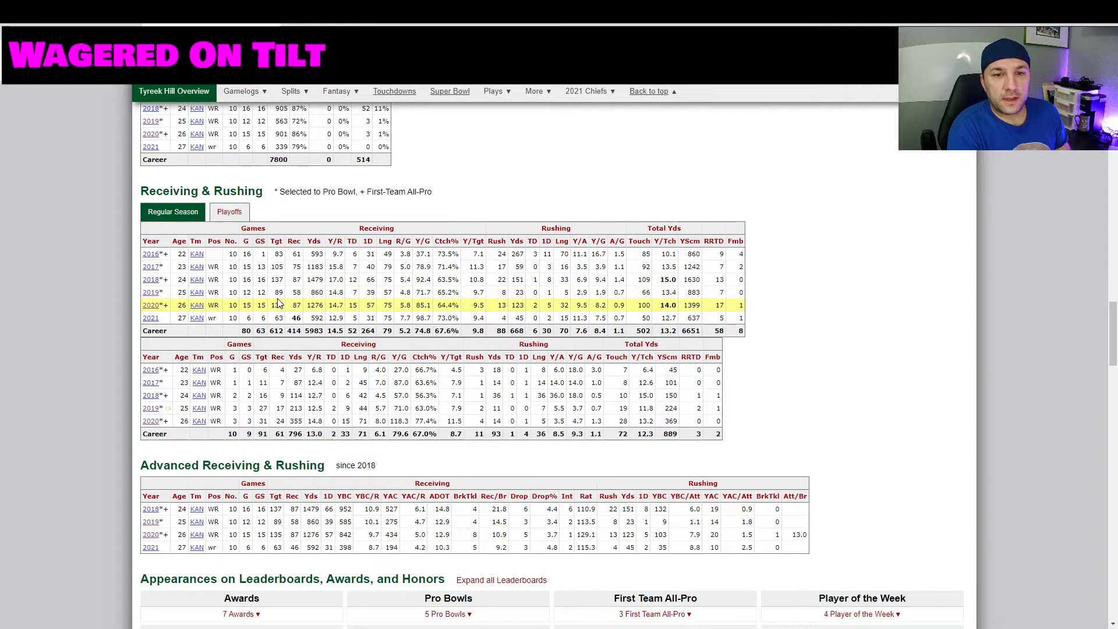
{"action": "key", "text": "alt+Tab"}
{"action": "left_click", "coordinate": [131, 205]}
{"action": "type", "text": "="}
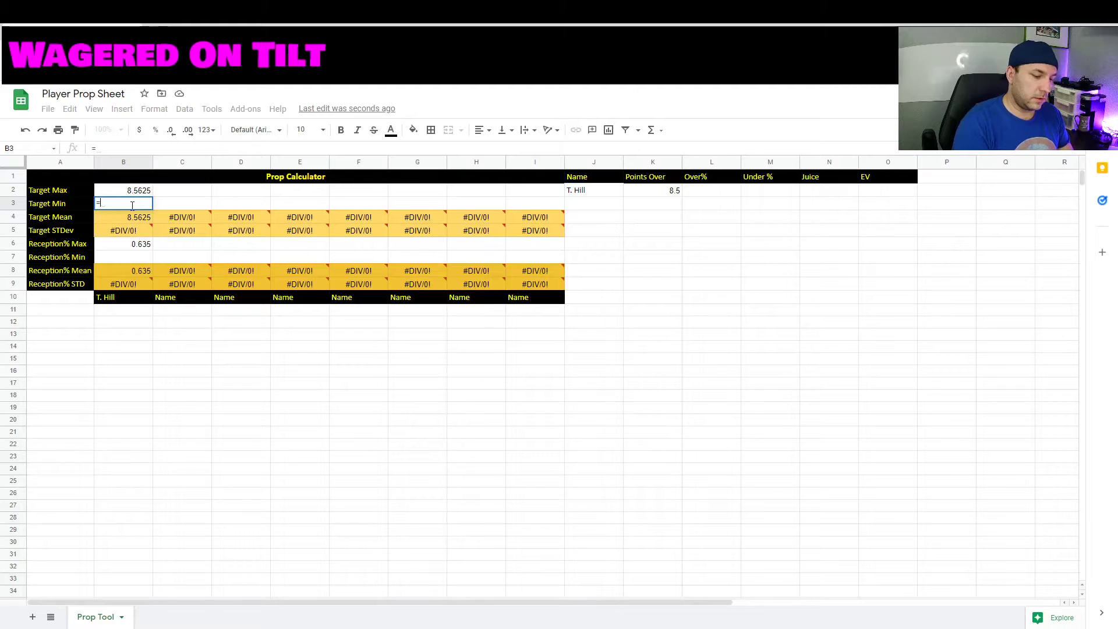
{"action": "type", "text": "89/12"}
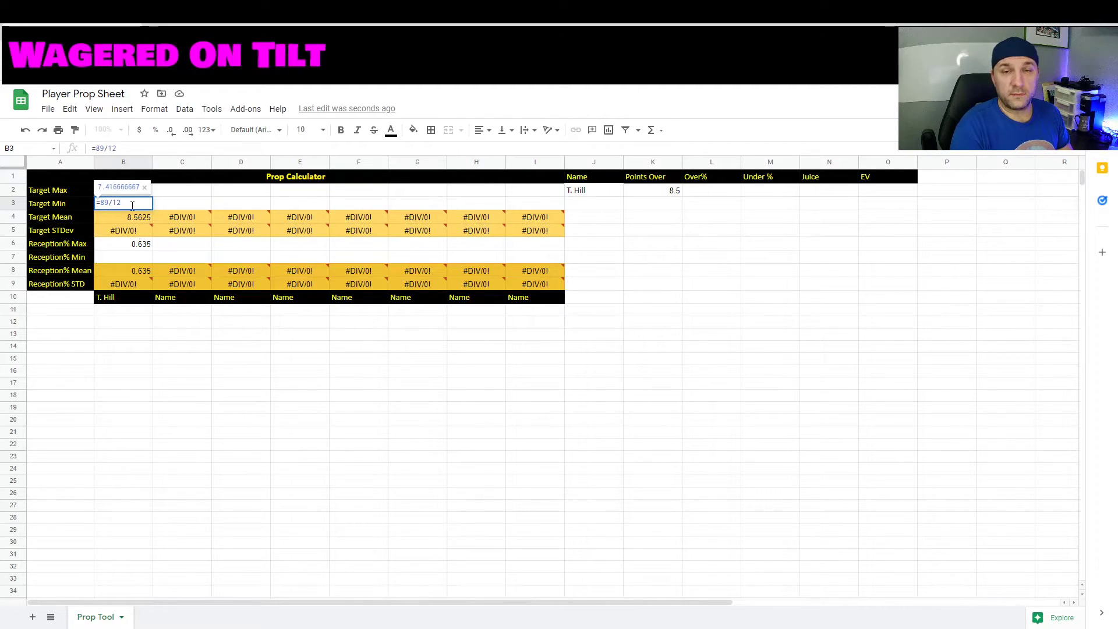
Look up Hill's 2019 catch percentage on Pro Football Reference and enter .652 as his Reception% Min in B7.
{"action": "key", "text": "alt+Tab"}
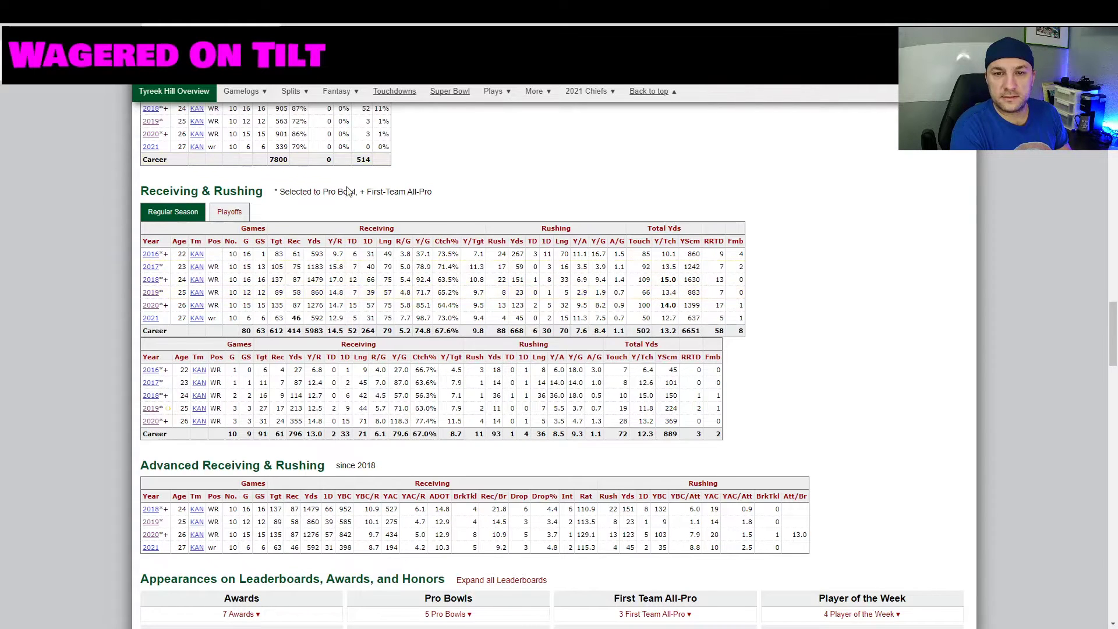
{"action": "key", "text": "alt+Tab"}
{"action": "type", "text": ".652"}
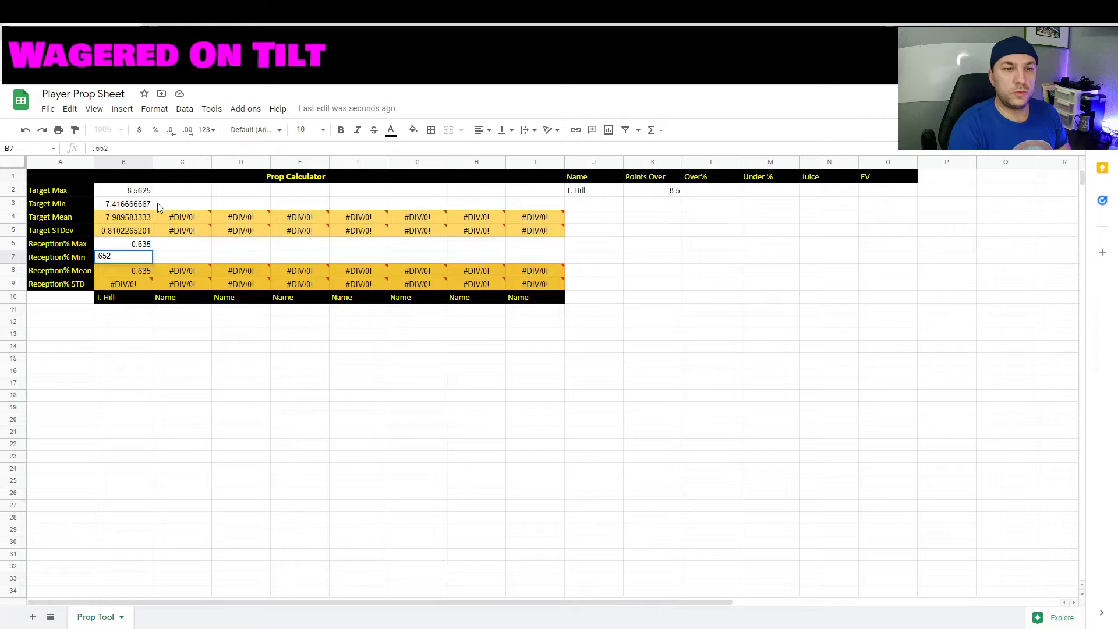
{"action": "key", "text": "Return"}
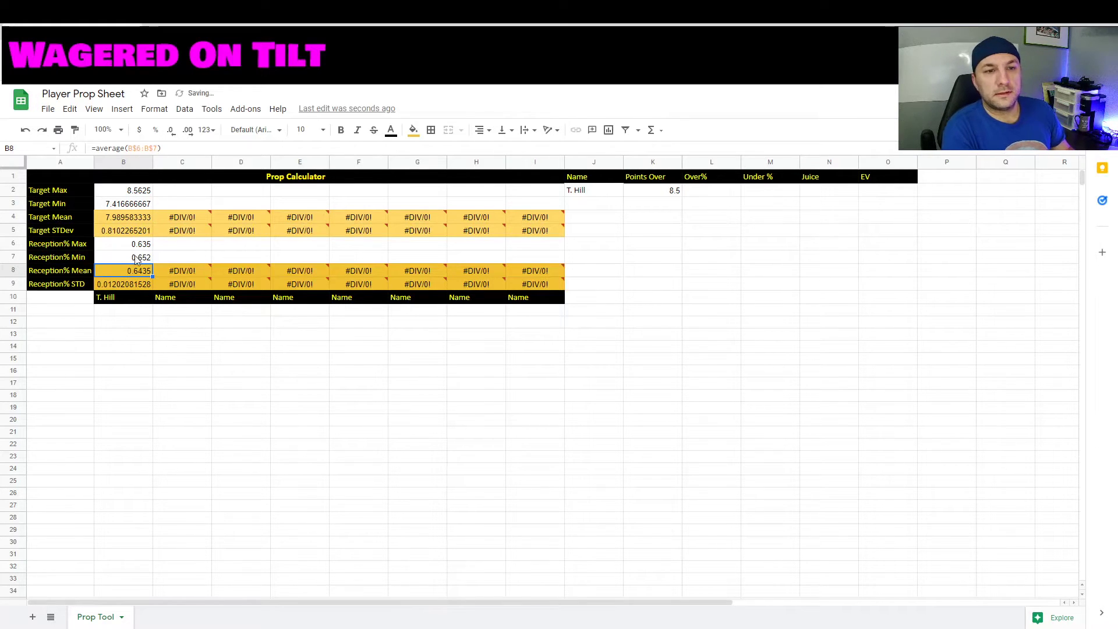
Enter =norminv(rand(), B$4,B$5) in B11 under T. Hill, using his target mean and standard deviation with locked rows.
{"action": "left_click", "coordinate": [121, 312]}
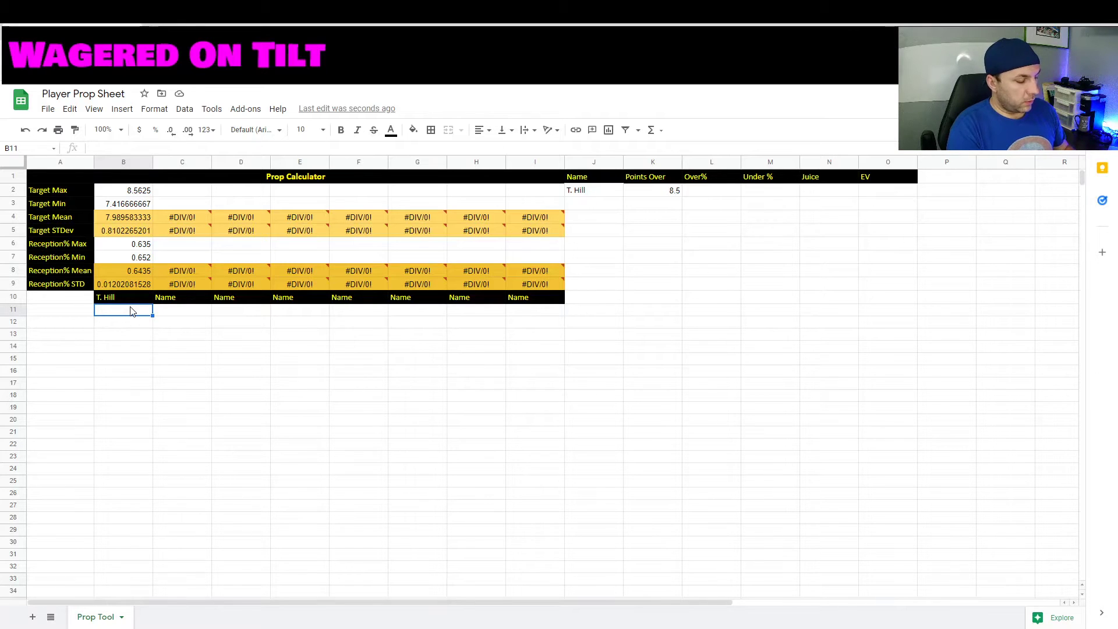
{"action": "type", "text": "="}
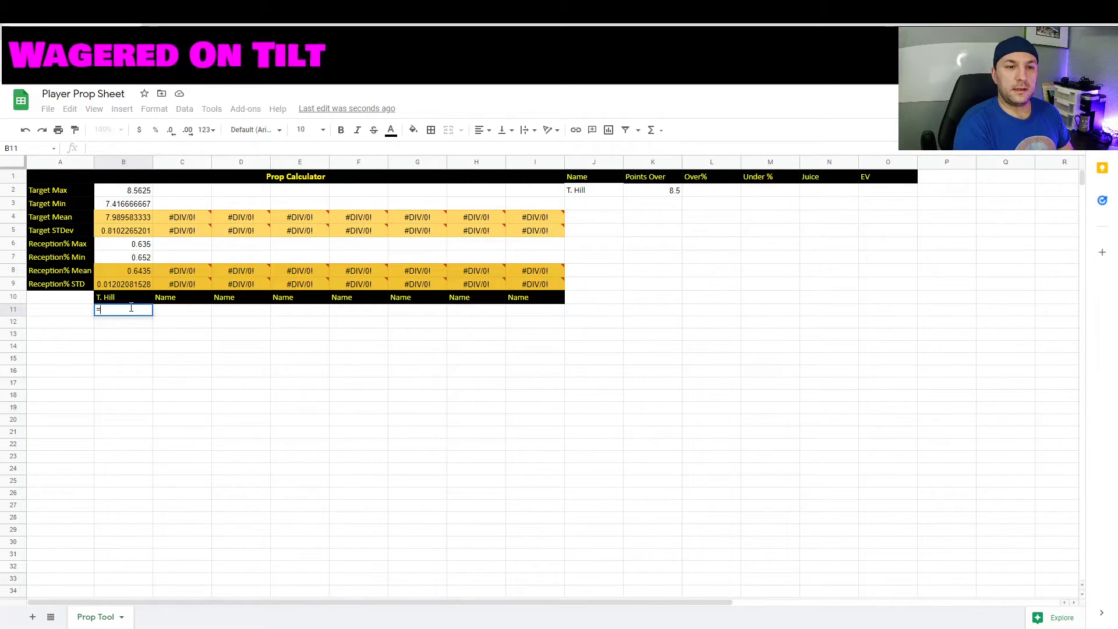
{"action": "type", "text": "norminv("}
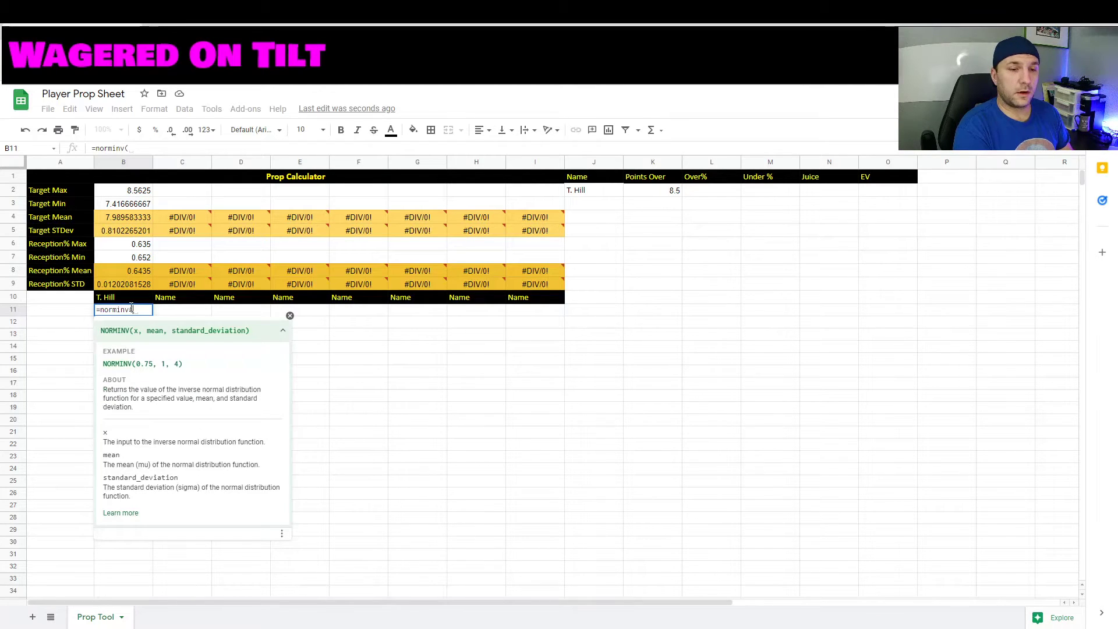
{"action": "type", "text": "rand"}
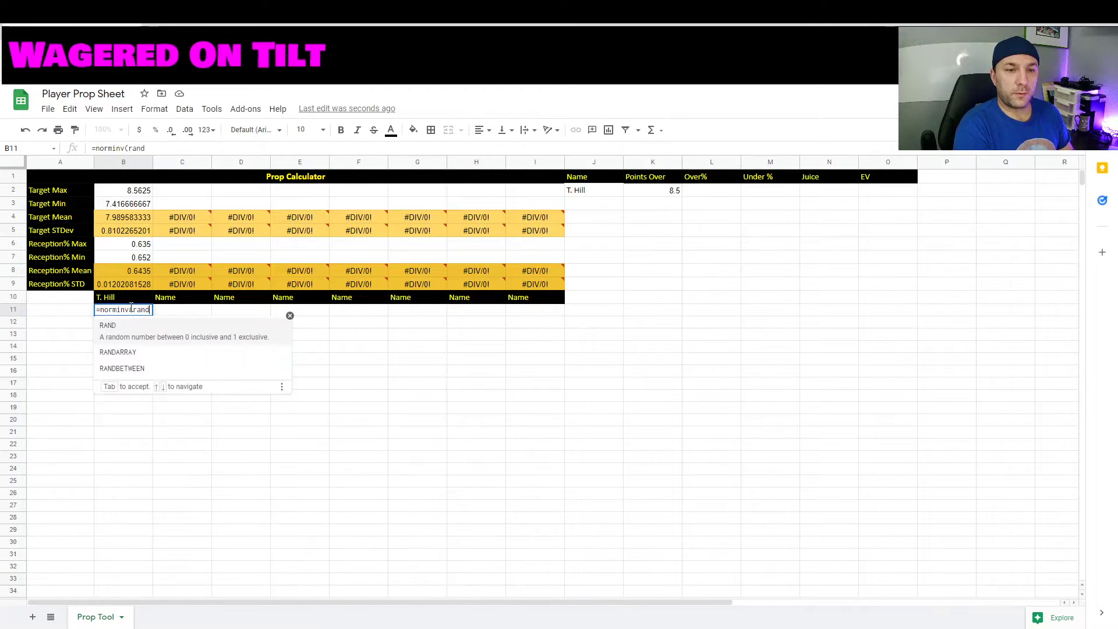
{"action": "type", "text": "(),"}
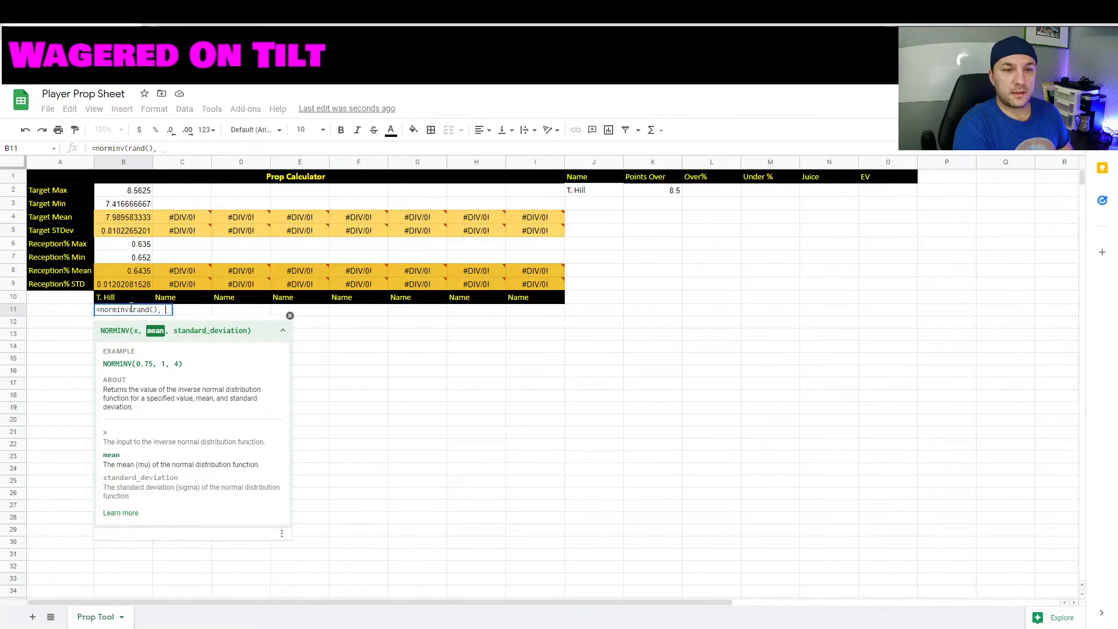
{"action": "left_click", "coordinate": [121, 216]}
{"action": "type", "text": ","}
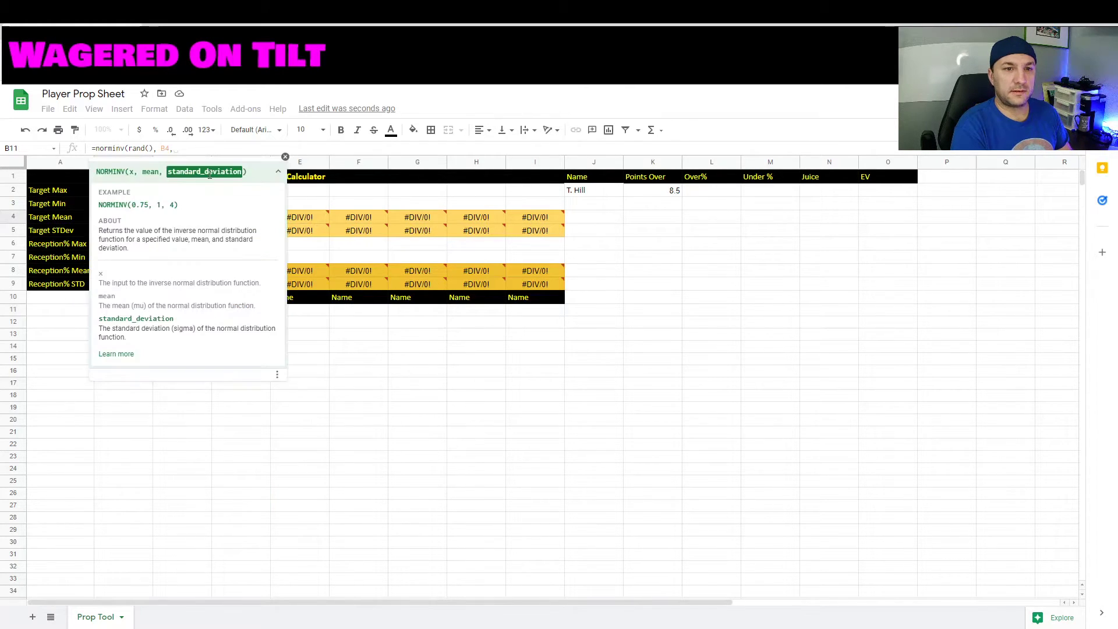
{"action": "type", "text": "b"}
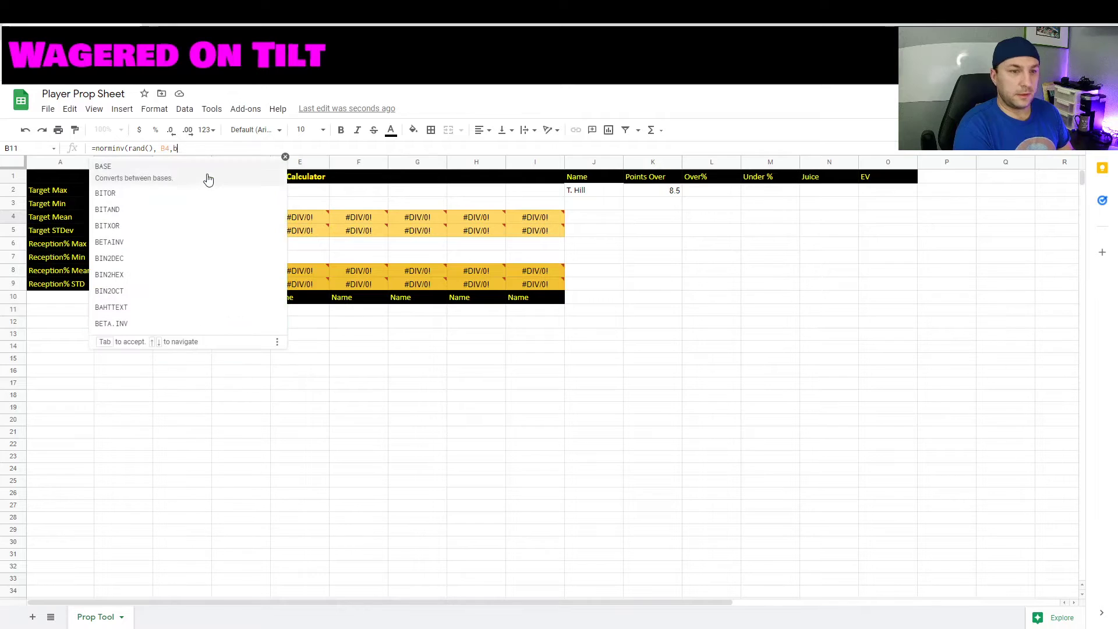
{"action": "type", "text": "5"}
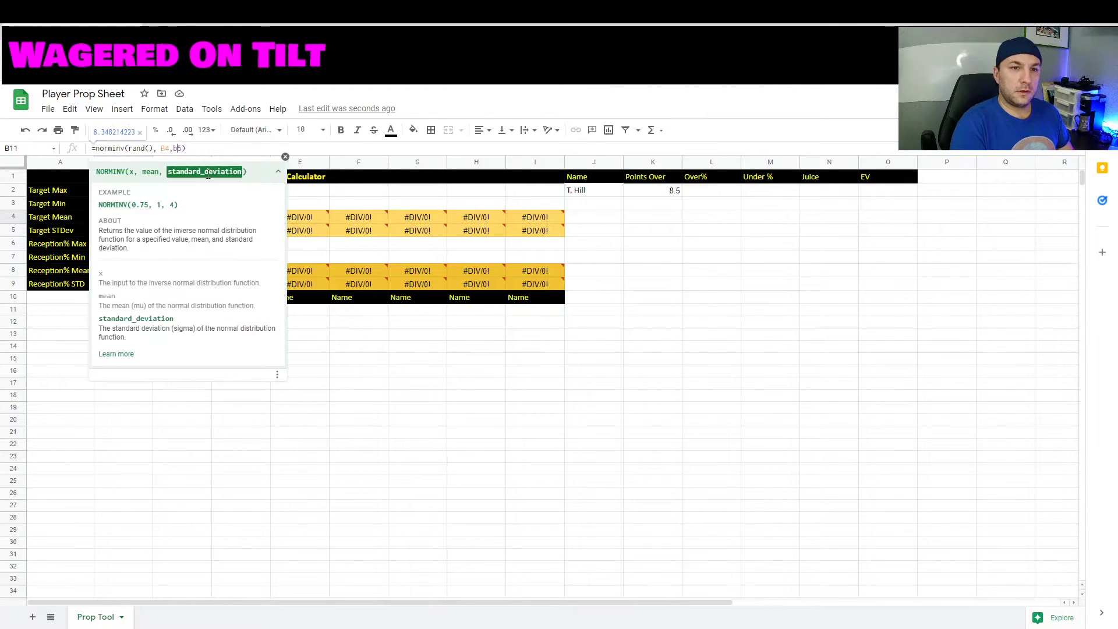
{"action": "key", "text": "Left"}
{"action": "type", "text": "$"}
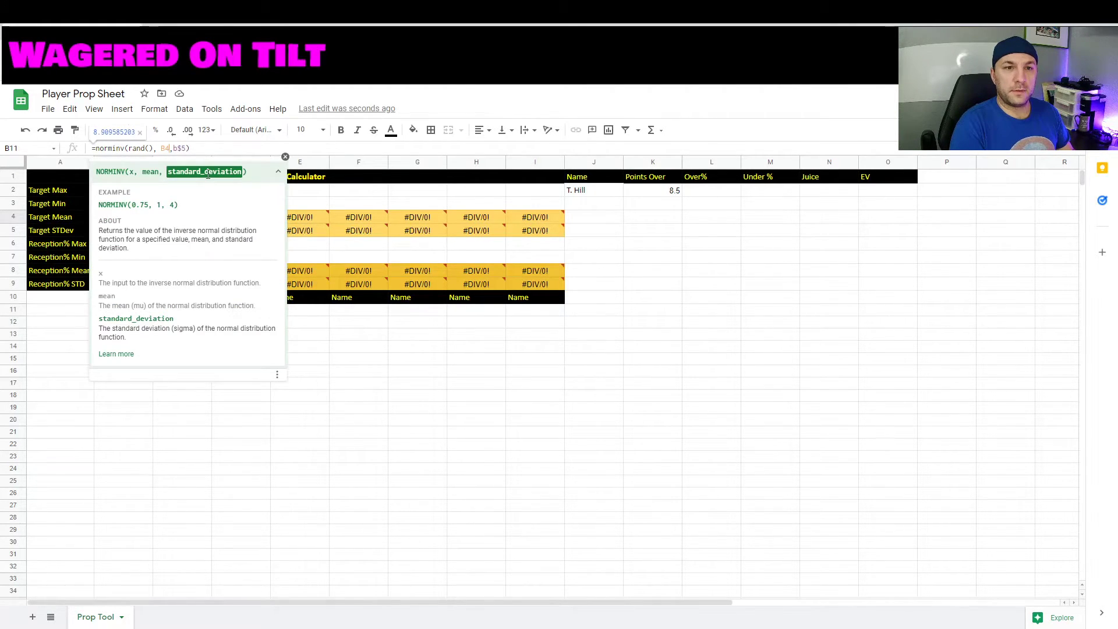
{"action": "key", "text": "Left"}
{"action": "key", "text": "Left"}
{"action": "key", "text": "Left"}
{"action": "key", "text": "Return"}
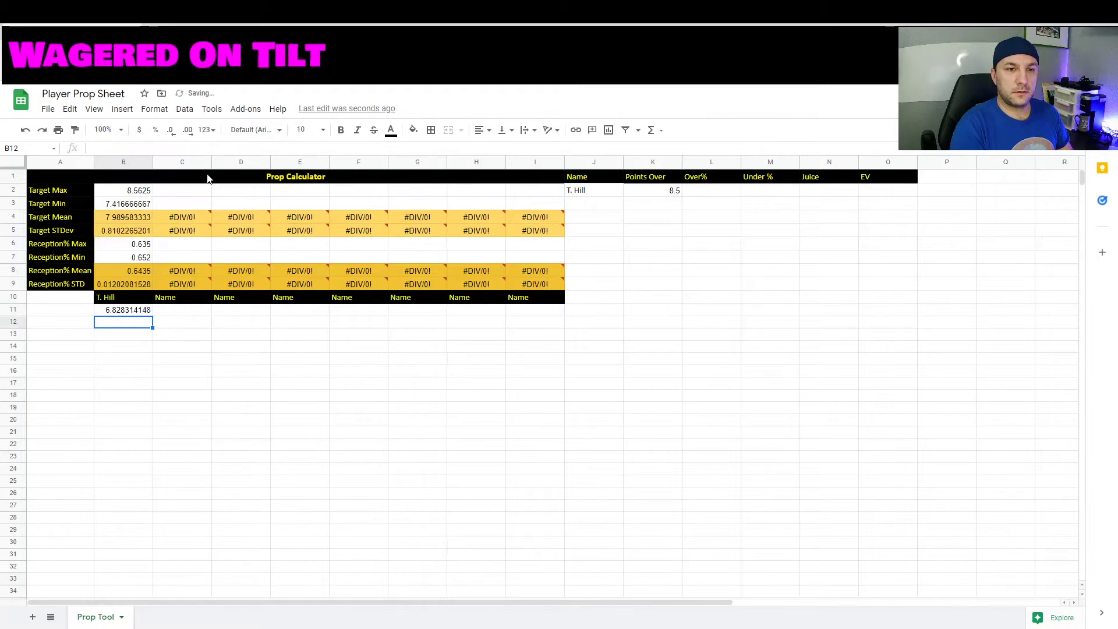
Extend T. Hill's formula in B11 by multiplying it with NORMINV(RAND(),B8,B9), using his reception percentage mean and standard deviation.
{"action": "key", "text": "Up"}
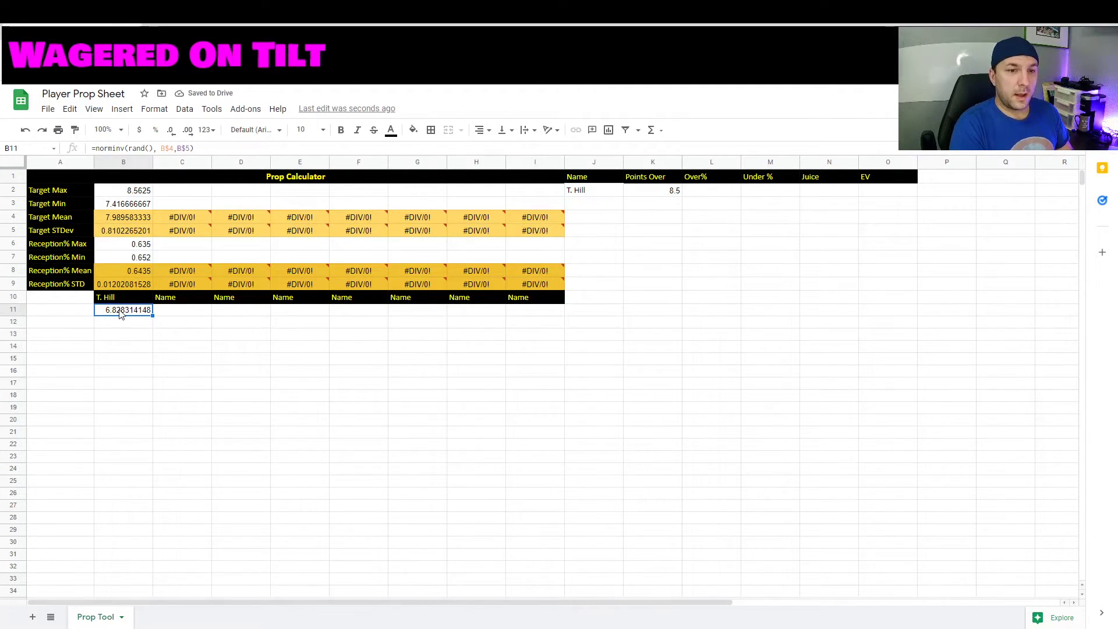
{"action": "left_click", "coordinate": [230, 150]}
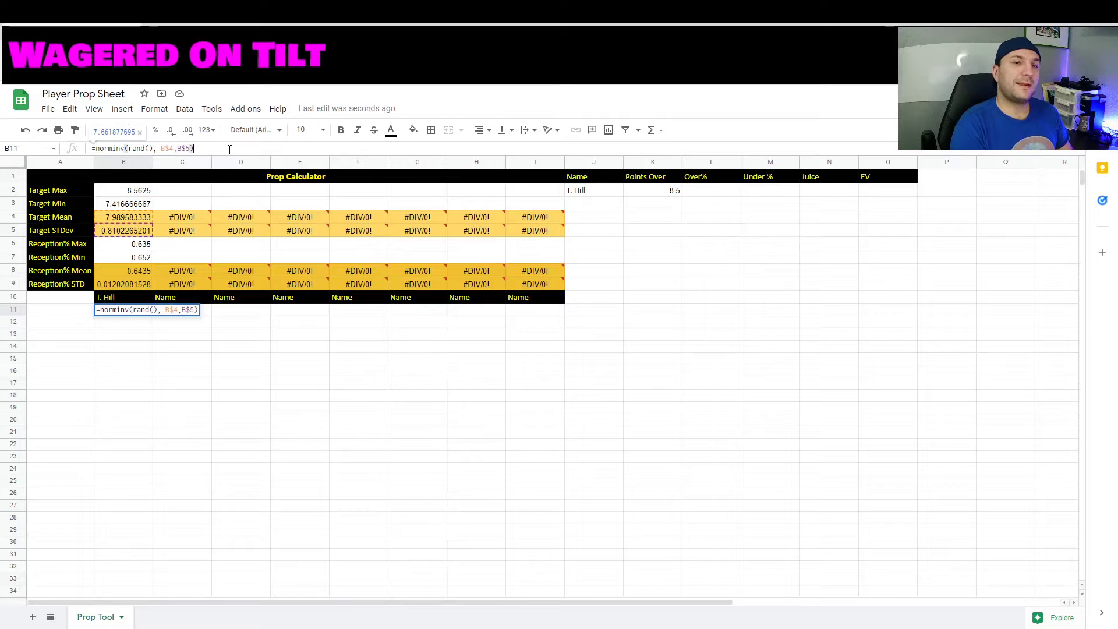
{"action": "type", "text": "*"}
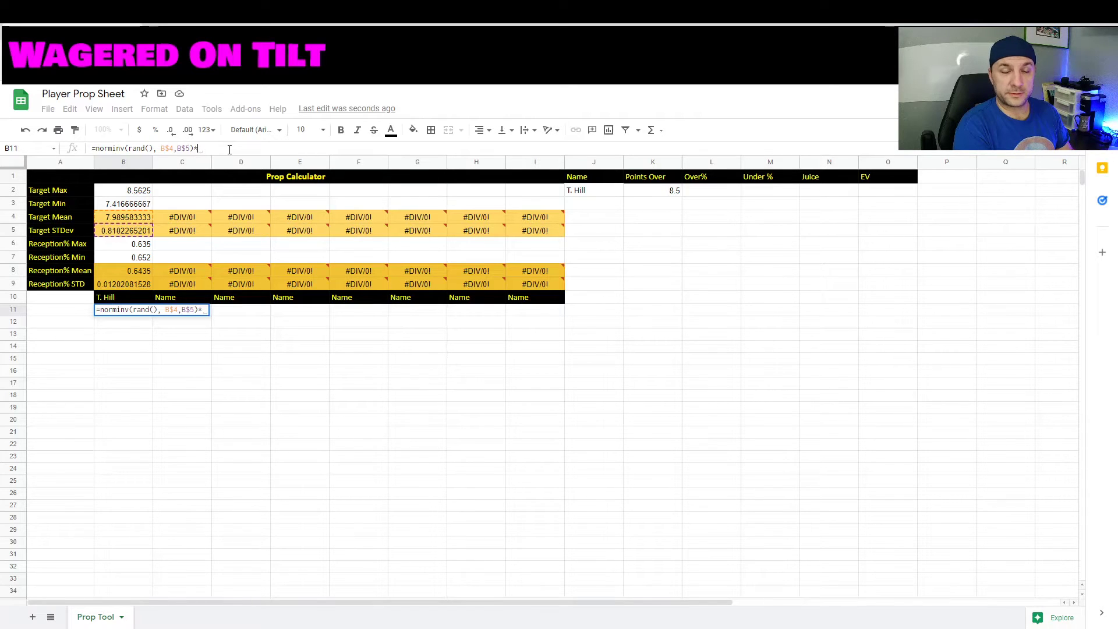
{"action": "type", "text": "NORMINV(RAND(), )"}
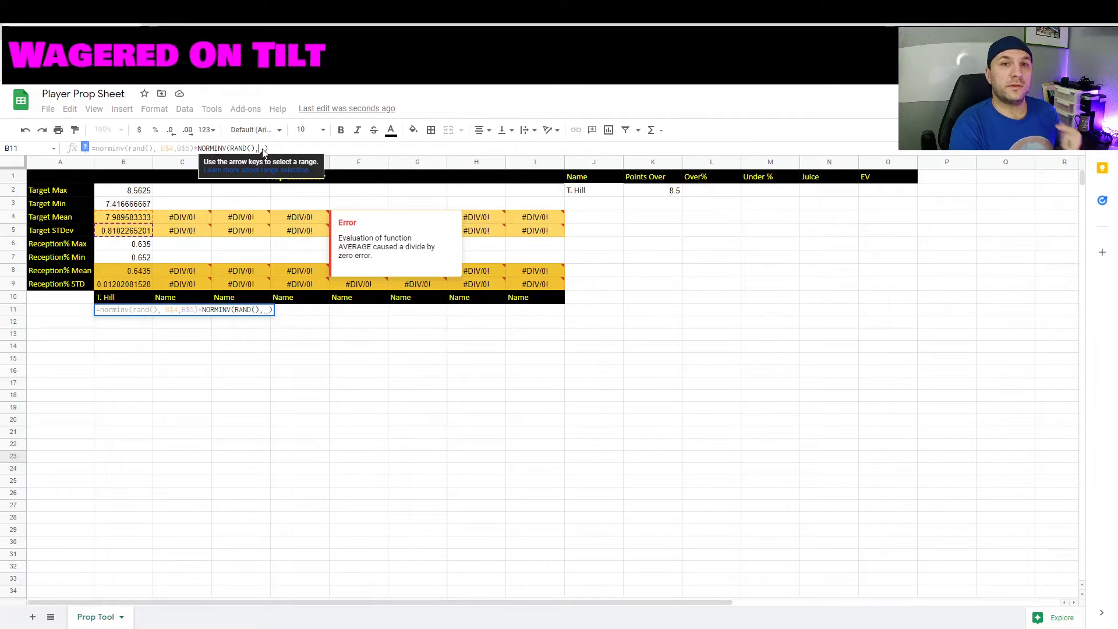
{"action": "left_click", "coordinate": [109, 270]}
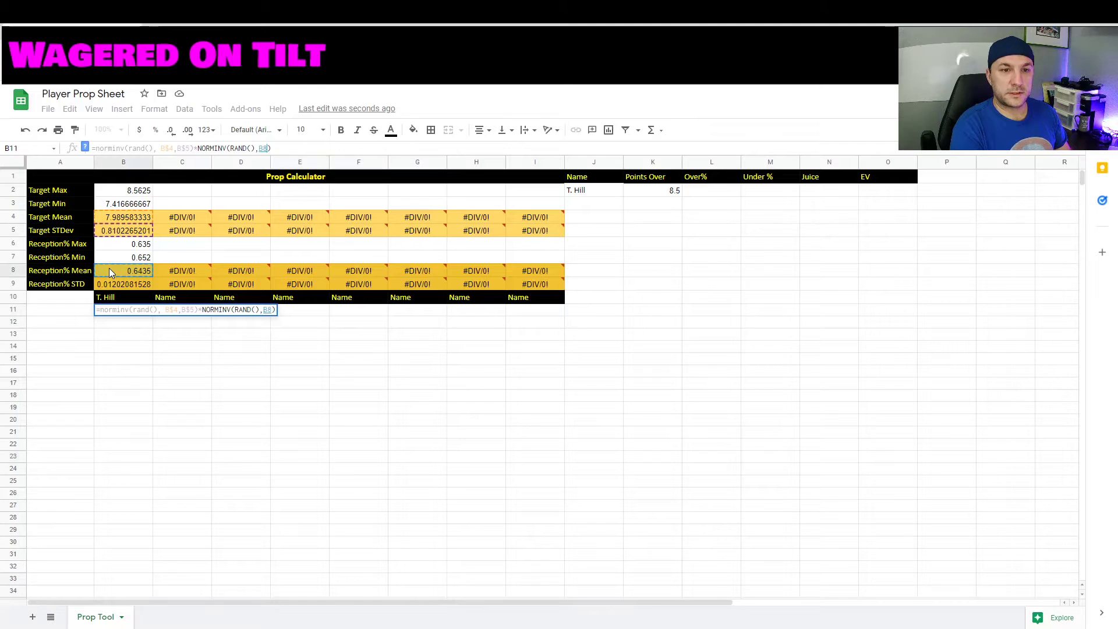
{"action": "type", "text": ","}
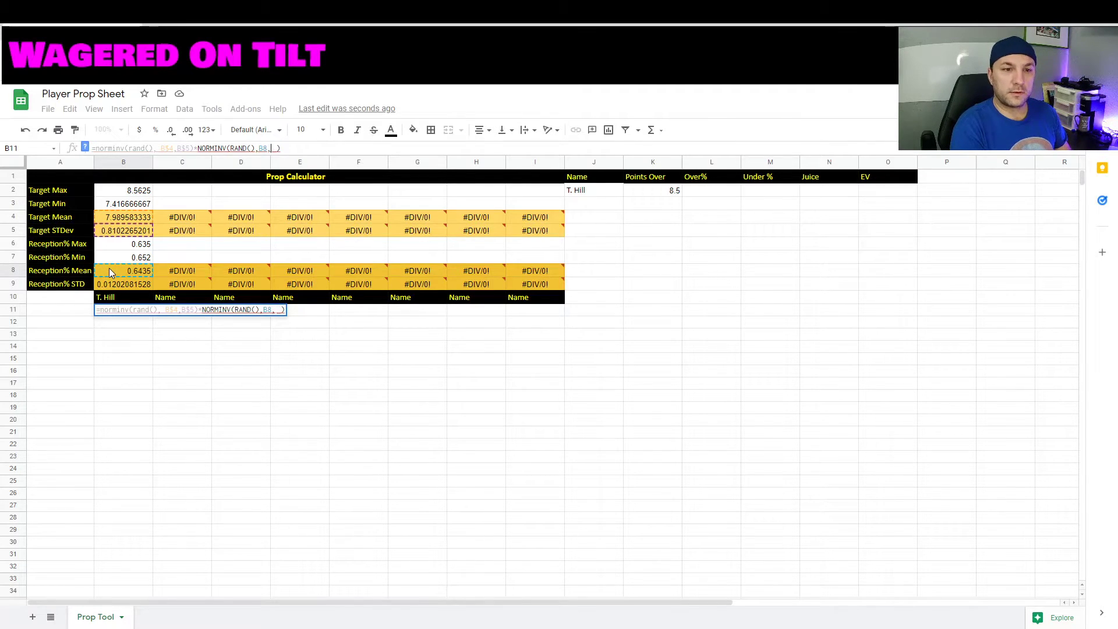
{"action": "left_click", "coordinate": [110, 280]}
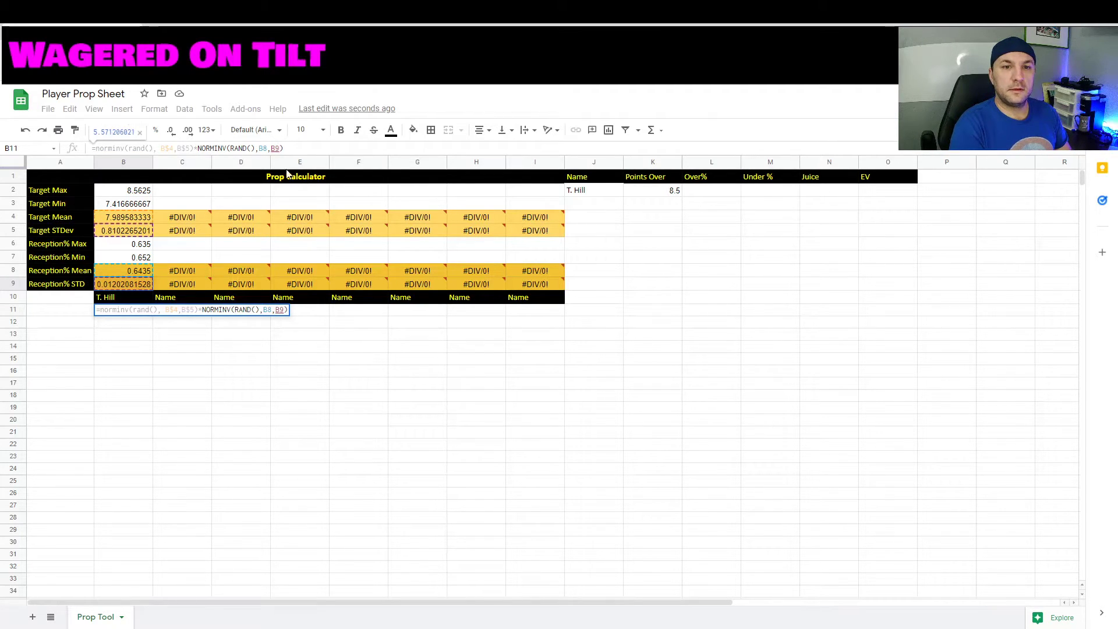
{"action": "left_click", "coordinate": [301, 148]}
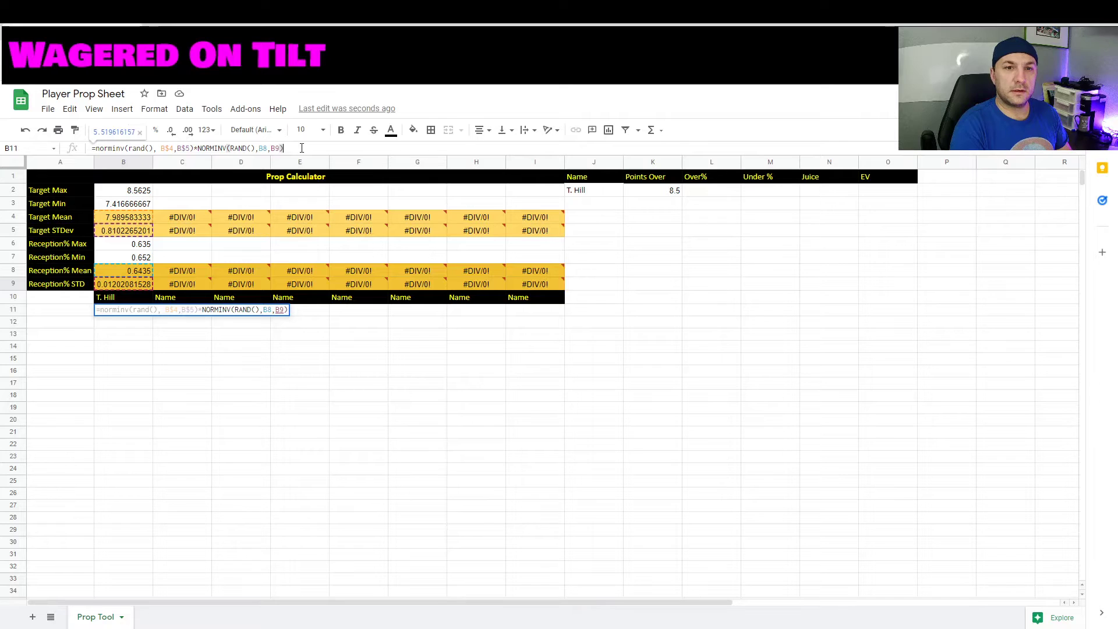
Lock the rows of the second NORMINV's references in B11 as B$8 and B$9, and commit the formula.
{"action": "left_click", "coordinate": [262, 148]}
{"action": "type", "text": "$"}
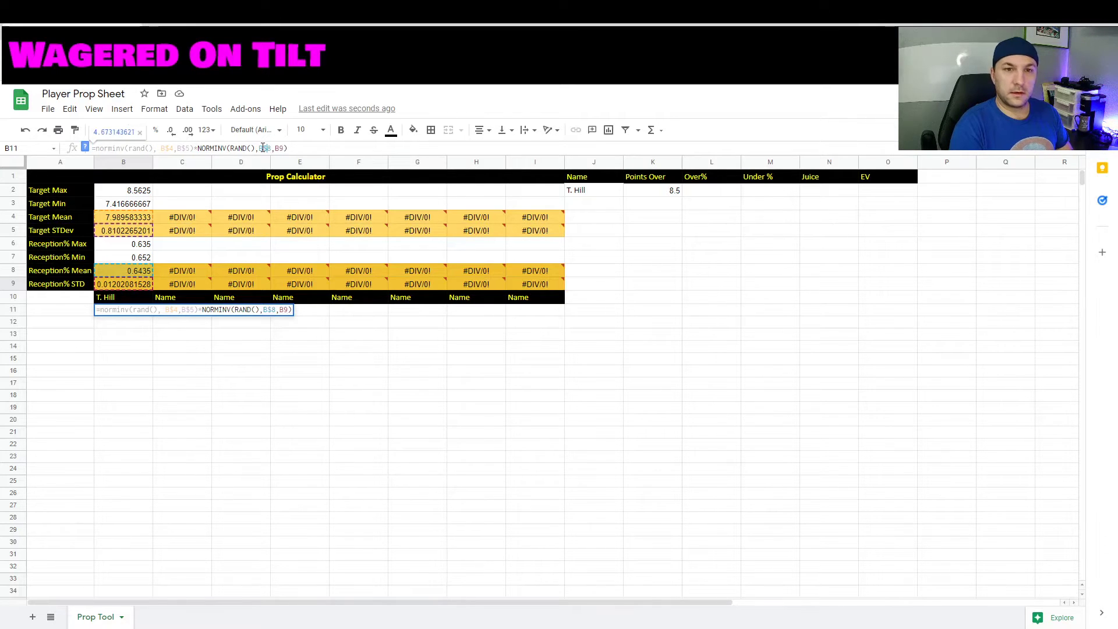
{"action": "key", "text": "Right"}
{"action": "key", "text": "Right"}
{"action": "key", "text": "Right"}
{"action": "type", "text": "$"}
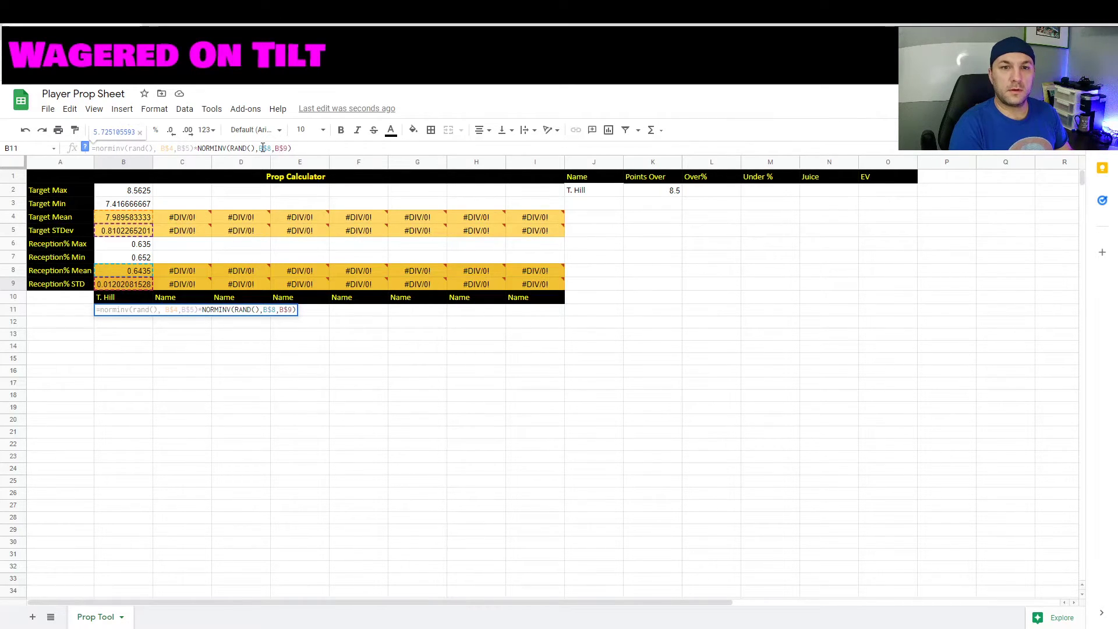
{"action": "key", "text": "Return"}
Undo the last edit to the B11 formula.
{"action": "key", "text": "ctrl+z"}
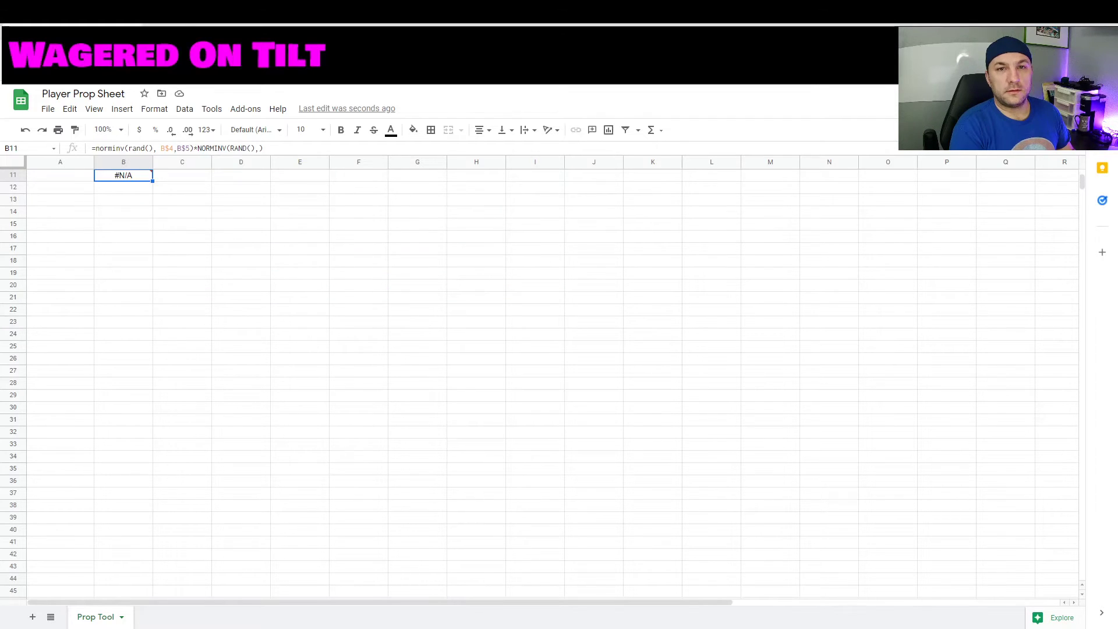
{"action": "scroll", "coordinate": [553, 379], "scroll_direction": "up", "scroll_amount": 2}
{"action": "scroll", "coordinate": [553, 379], "scroll_direction": "up", "scroll_amount": 2}
Add 9000 more rows at the end of the Prop Tool sheet.
{"action": "left_click", "coordinate": [110, 309]}
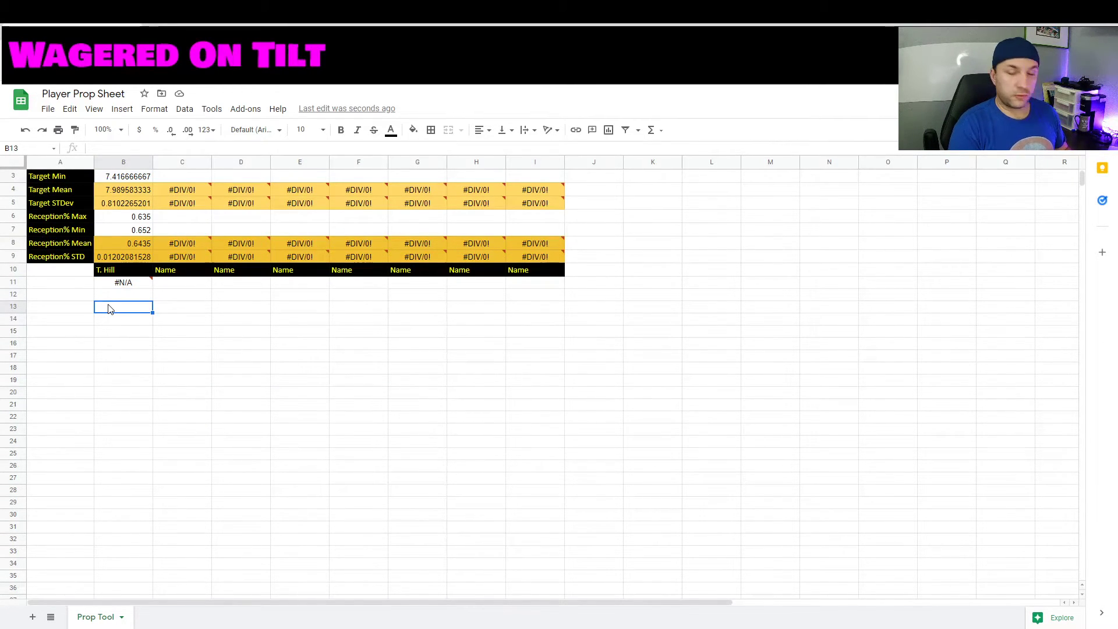
{"action": "key", "text": "ctrl+Down"}
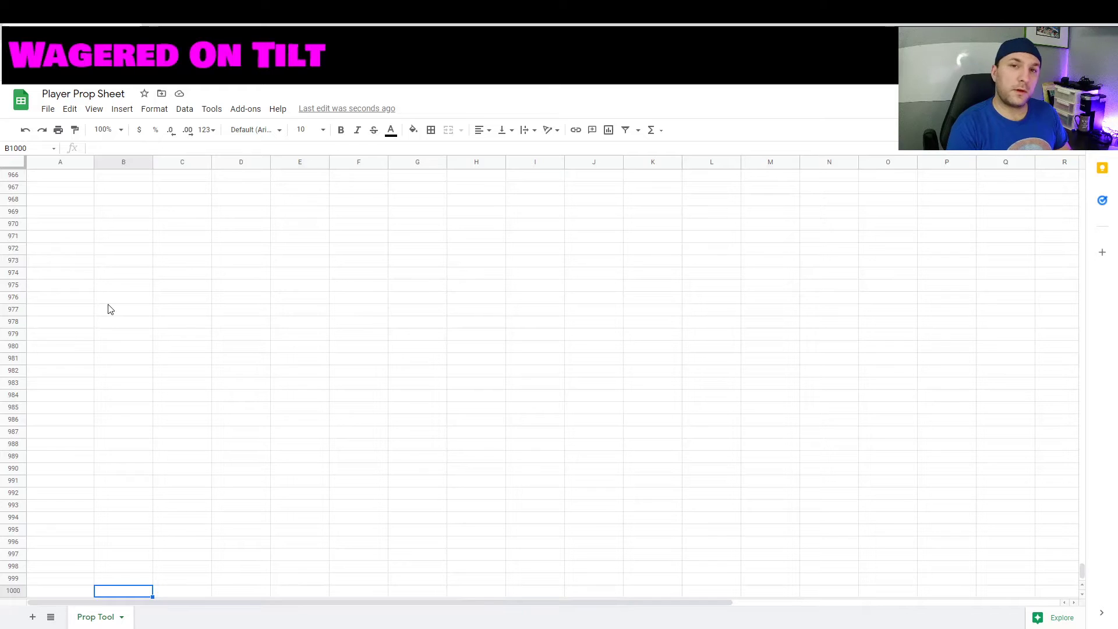
{"action": "scroll", "coordinate": [111, 309], "scroll_direction": "down", "scroll_amount": 1}
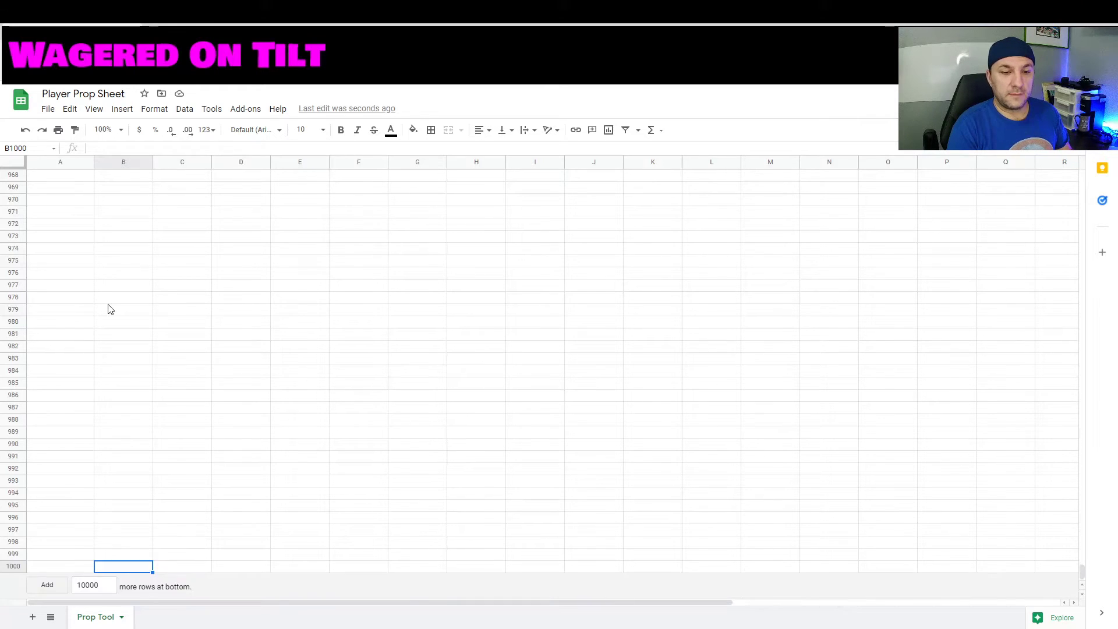
{"action": "left_click", "coordinate": [110, 583]}
{"action": "left_click_drag", "start_coordinate": [110, 583], "coordinate": [64, 578]}
{"action": "type", "text": "9"}
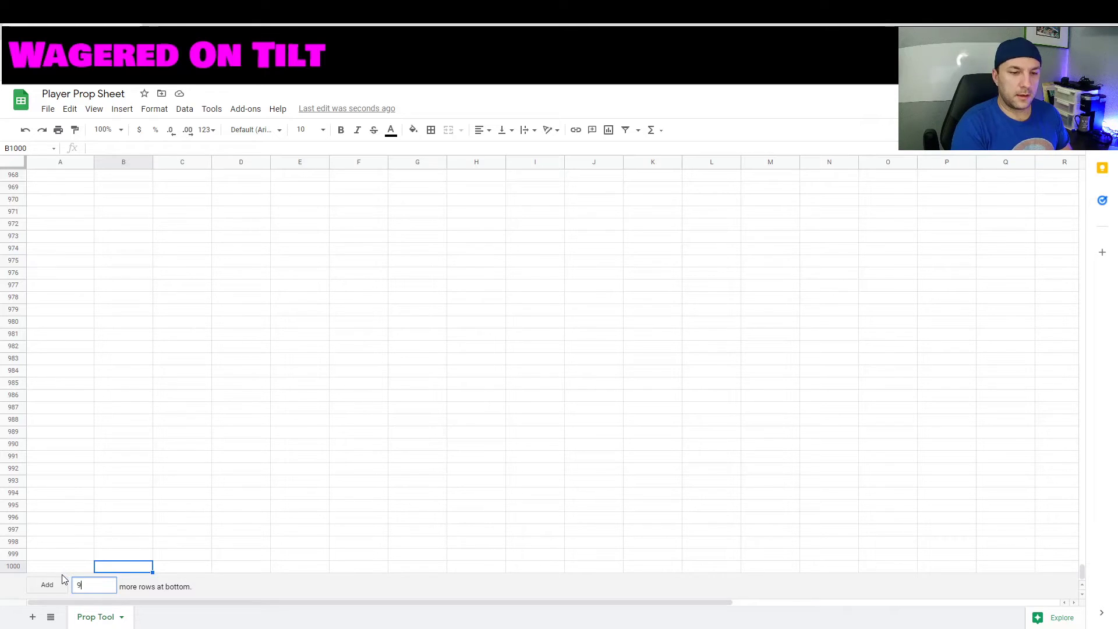
{"action": "type", "text": "00"}
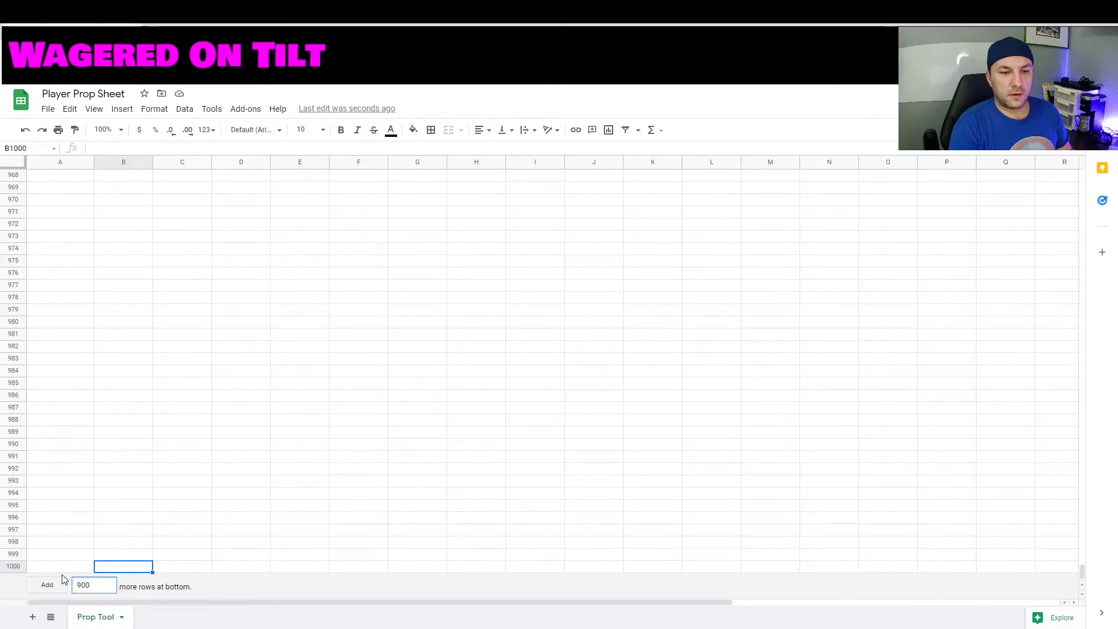
{"action": "key", "text": "BackSpace"}
{"action": "key", "text": "BackSpace"}
{"action": "type", "text": "000"}
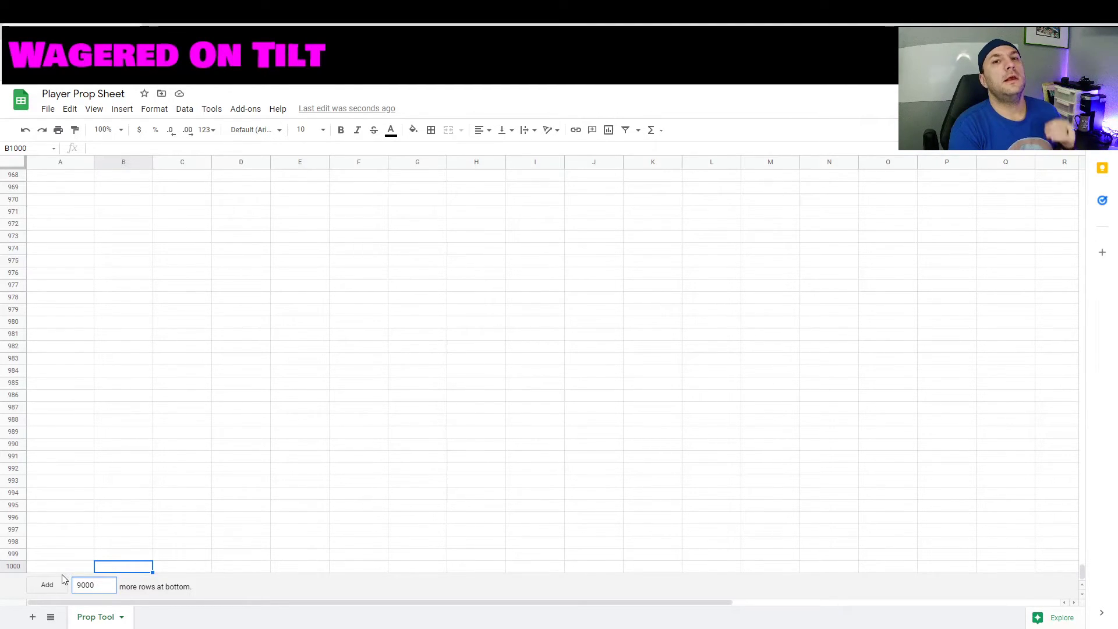
{"action": "left_click", "coordinate": [47, 585]}
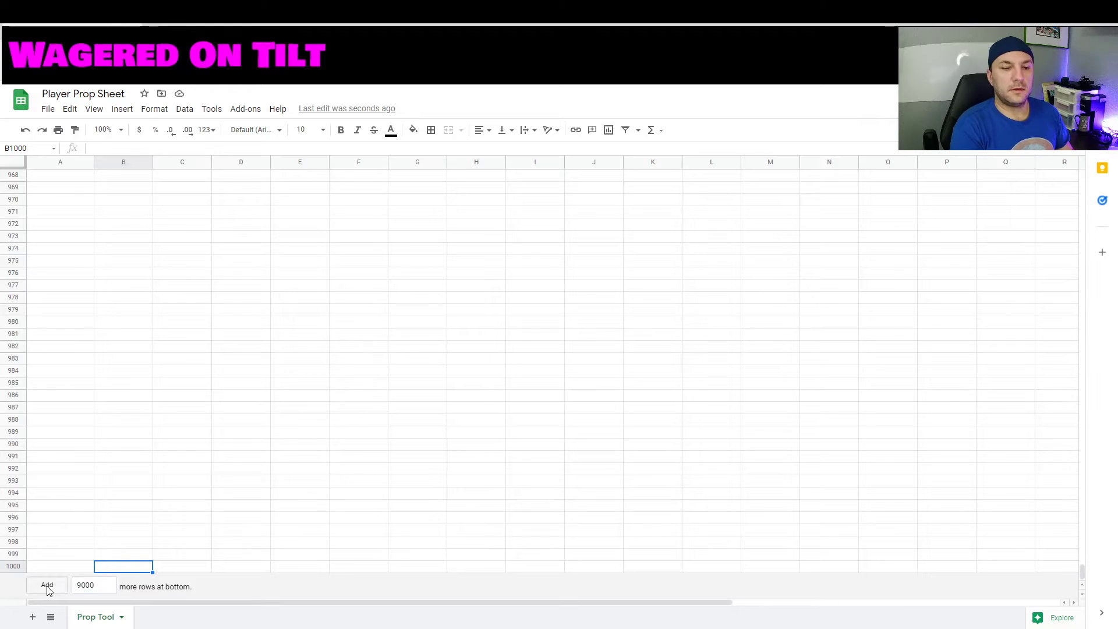
Enter =norminv(rand(), B$4,B$5)*NORMINV(RAND(),B$8,B$9) in B10000, the last row of T. Hill's column.
{"action": "left_click", "coordinate": [185, 402]}
{"action": "key", "text": "Left"}
{"action": "key", "text": "Down"}
{"action": "key", "text": "Down"}
{"action": "key", "text": "Down"}
{"action": "key", "text": "Down"}
{"action": "key", "text": "ctrl+Down"}
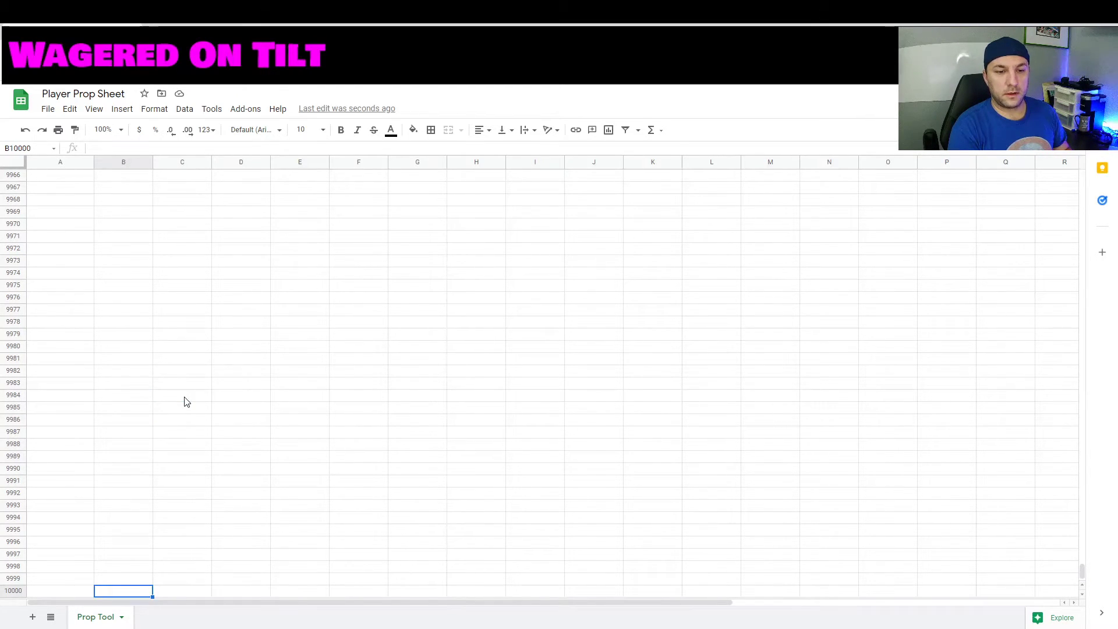
{"action": "type", "text": "=norminv(rand(), B$4,B$5)*NORMINV(RAND(),B$8,B$9)"}
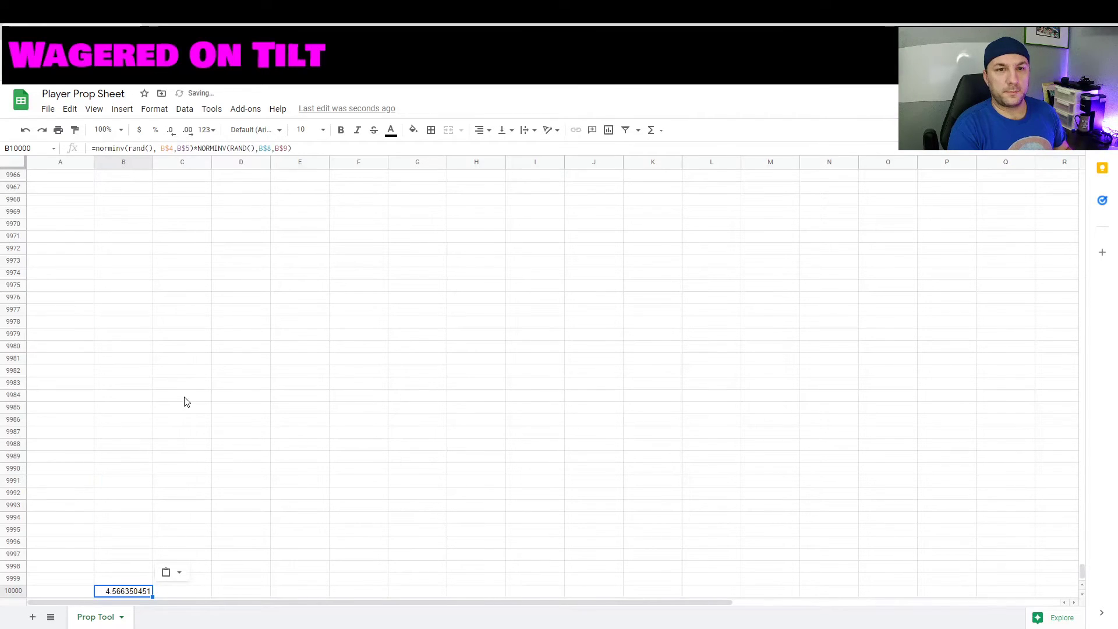
Fill the simulation formula through the whole range B11:B10000 and return to the top of the sheet.
{"action": "key", "text": "ctrl+shift+Up"}
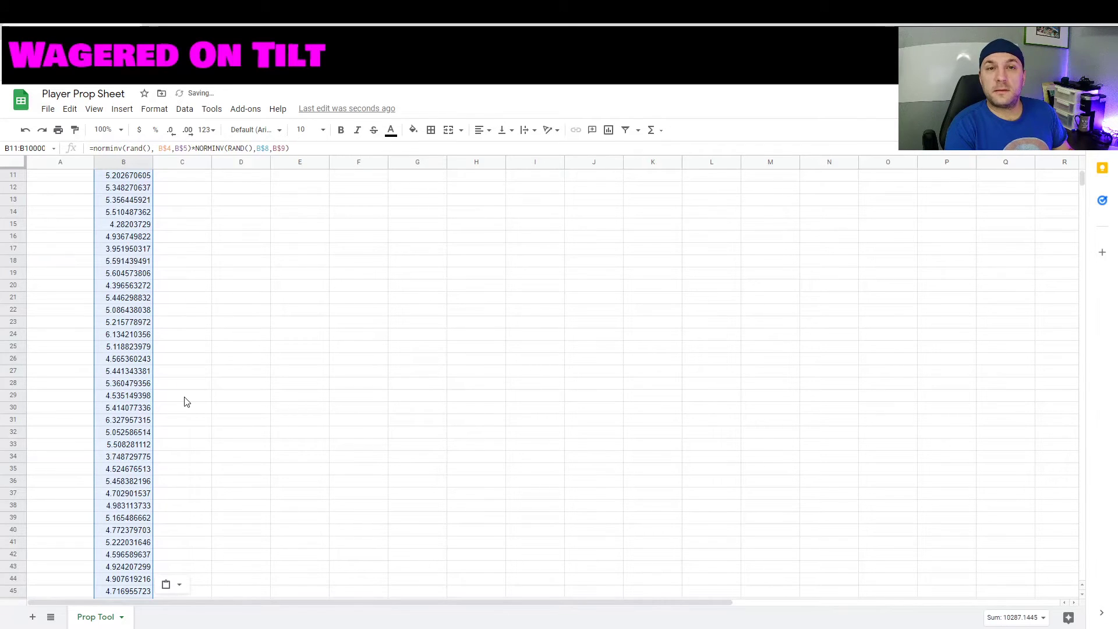
{"action": "key", "text": "ctrl+Down"}
{"action": "key", "text": "ctrl+Up"}
{"action": "left_click", "coordinate": [770, 322]}
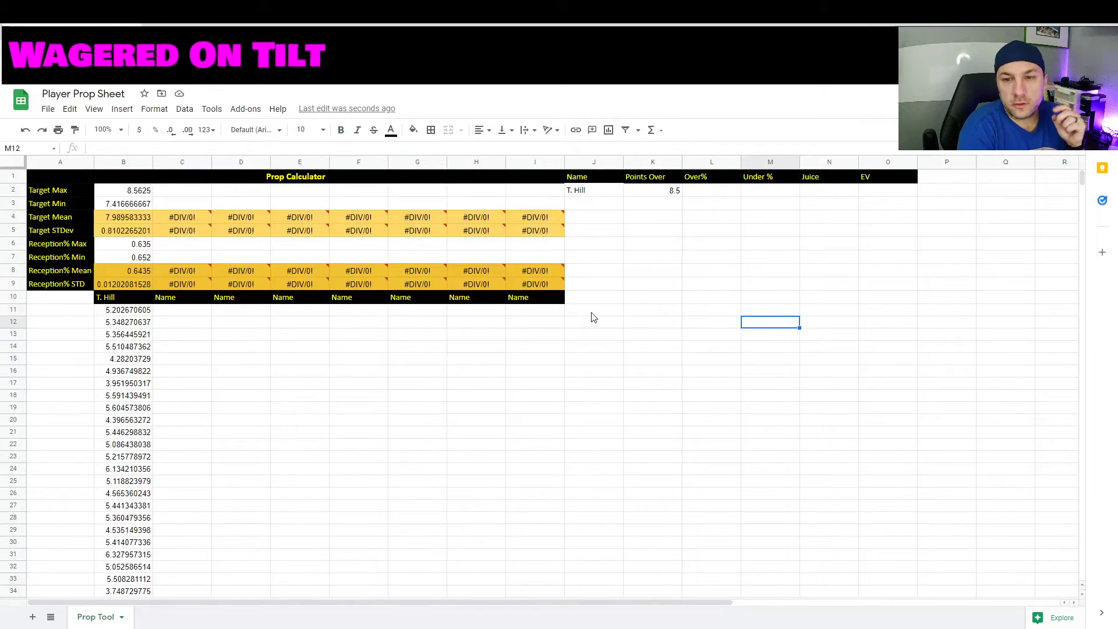
Enter =IF(B11>$K$2, 1, 0) in J11 to flag whether the simulated result beats T. Hill's Points Over line.
{"action": "left_click", "coordinate": [593, 311]}
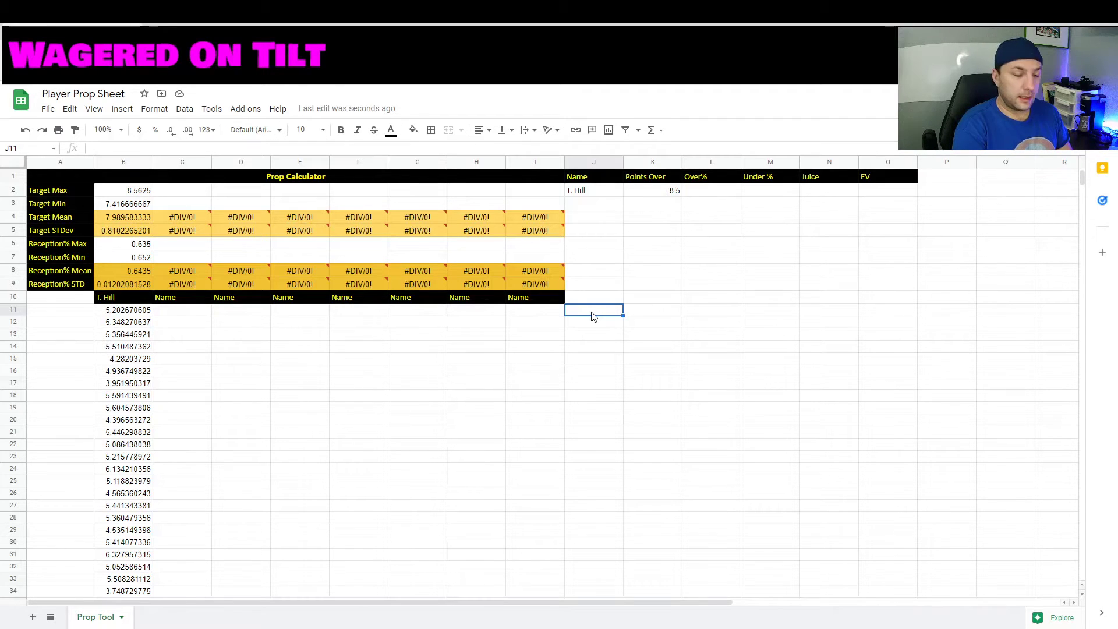
{"action": "type", "text": "="}
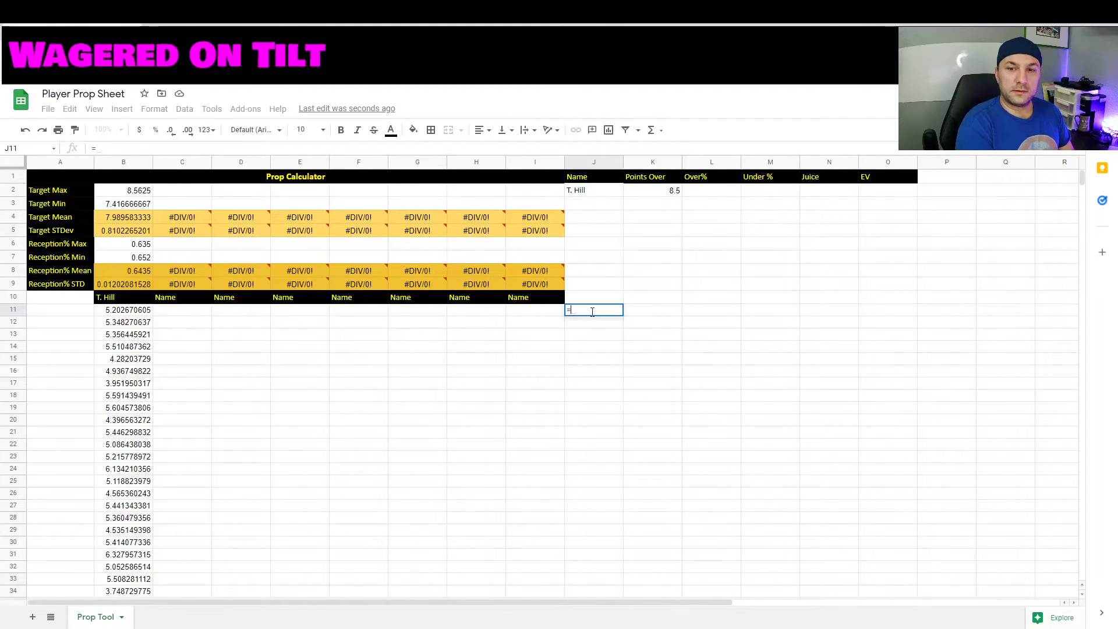
{"action": "type", "text": "IF("}
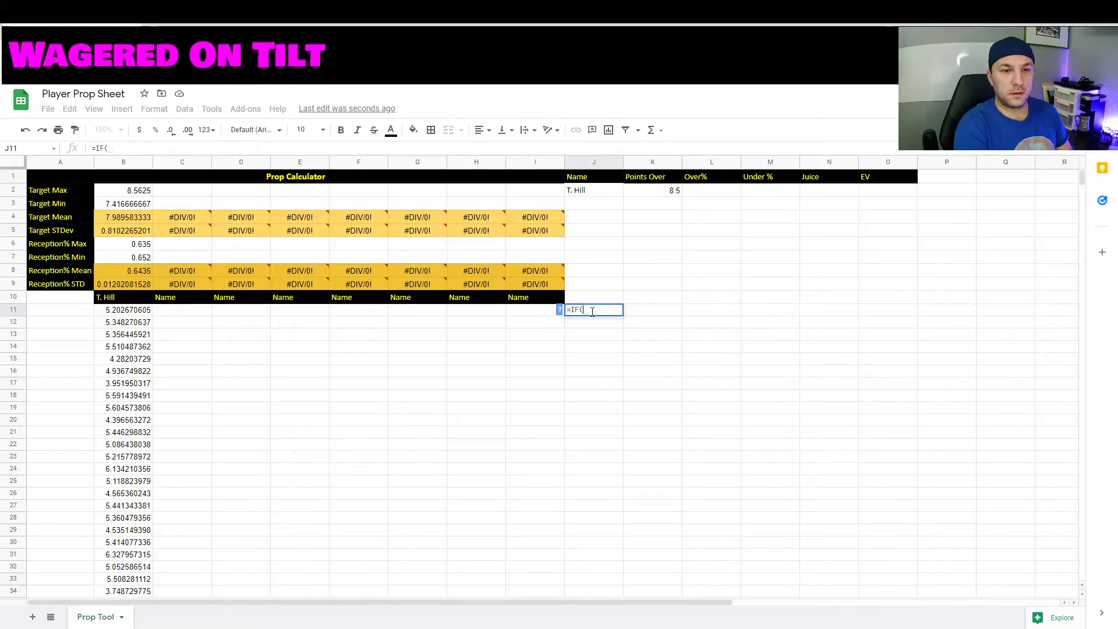
{"action": "left_click", "coordinate": [139, 312]}
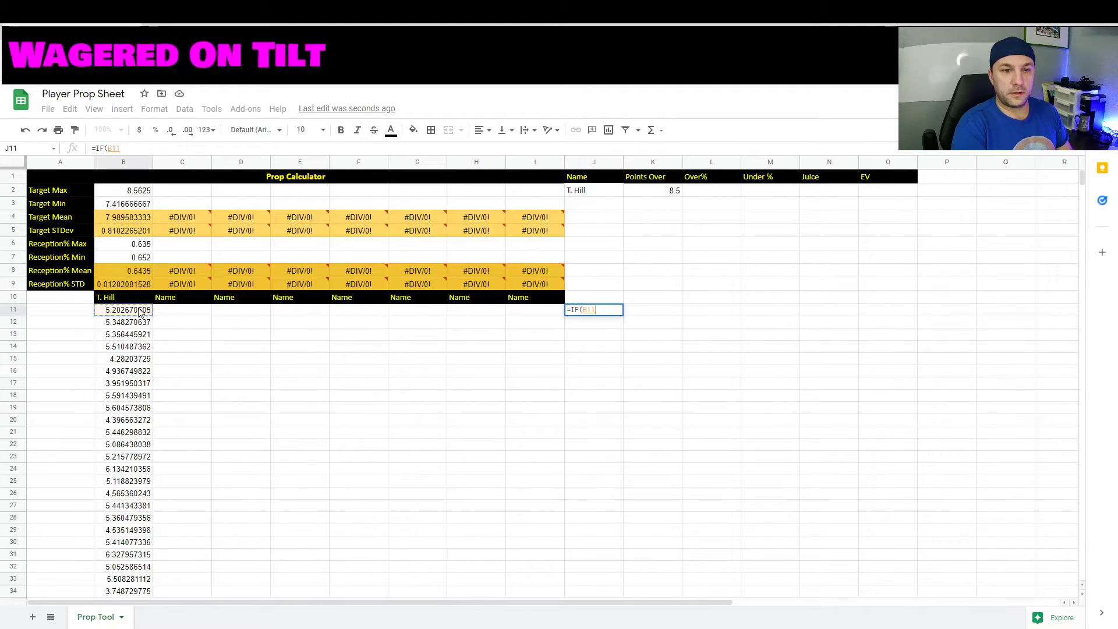
{"action": "type", "text": ">"}
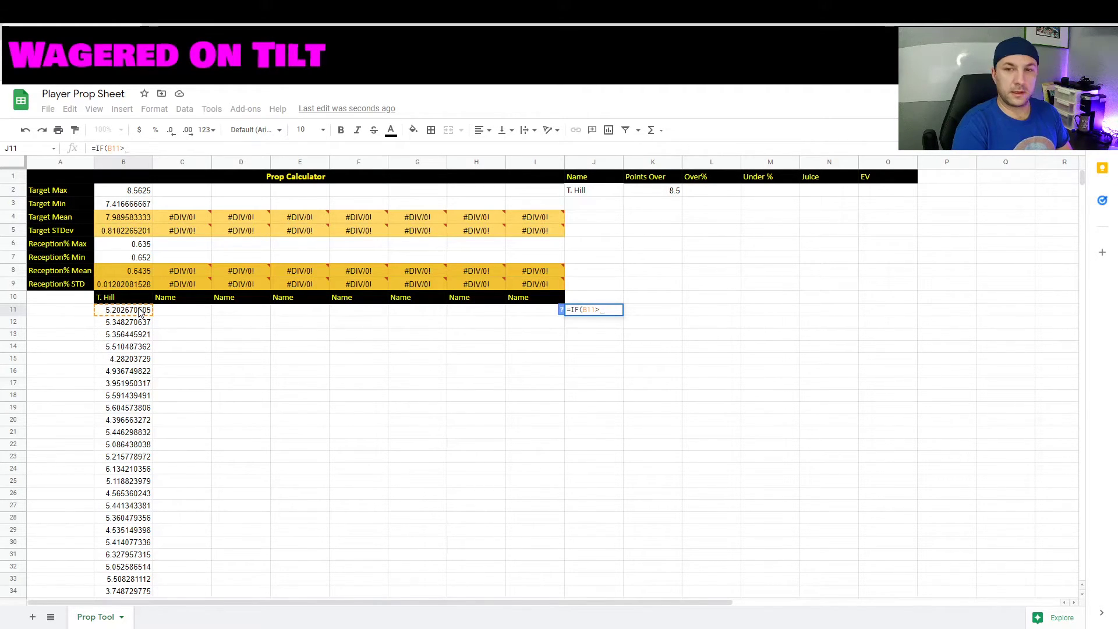
{"action": "left_click", "coordinate": [674, 190]}
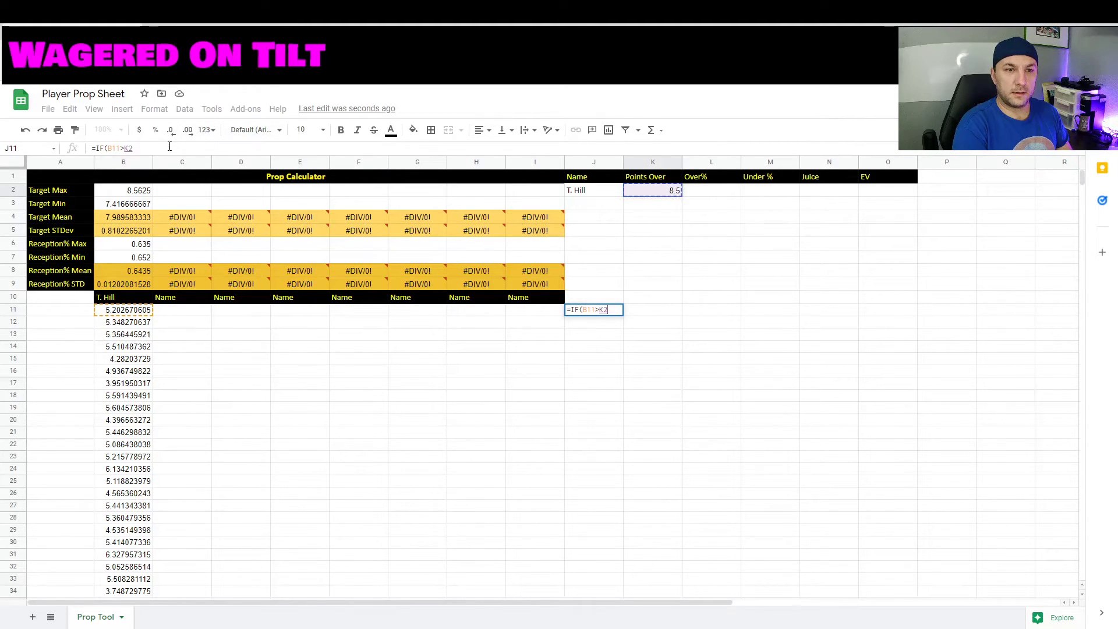
{"action": "key", "text": "F4"}
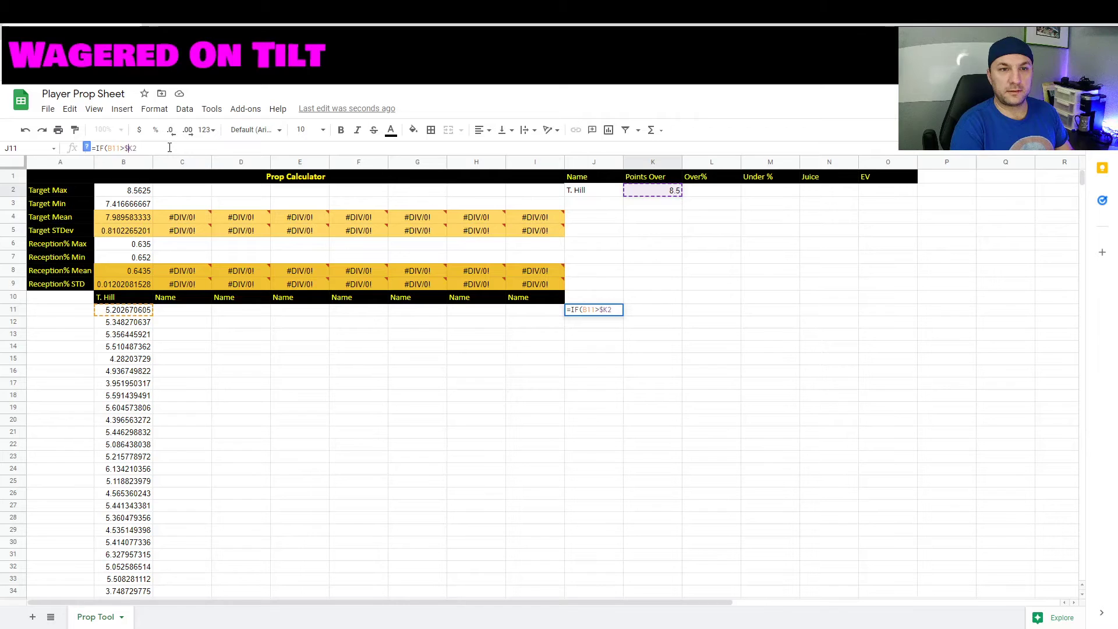
{"action": "type", "text": ", 1, 0)"}
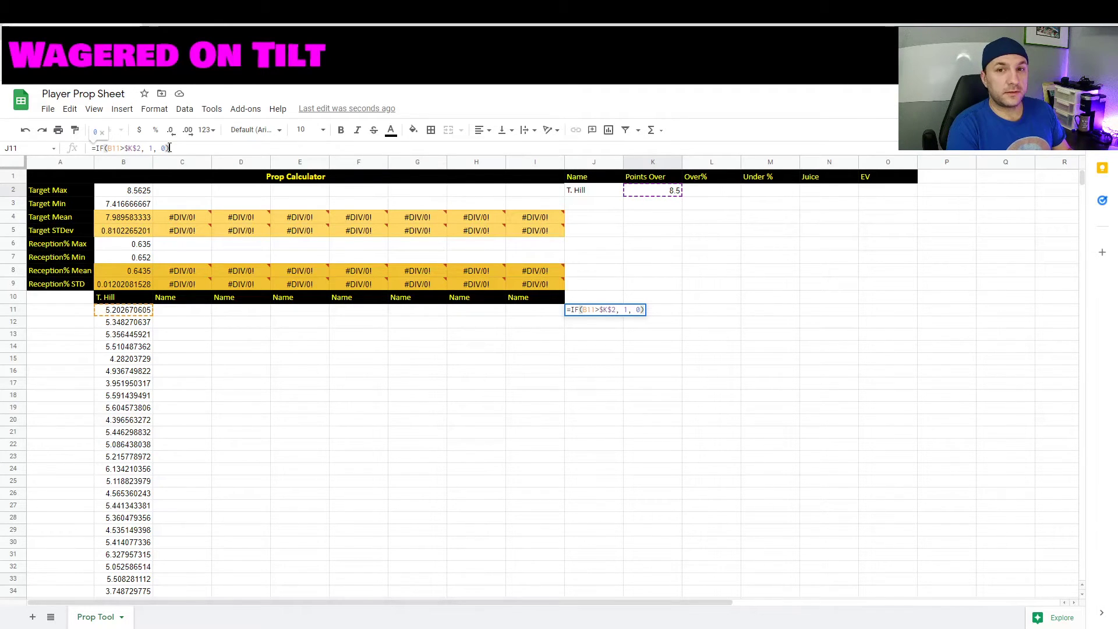
{"action": "key", "text": "Return"}
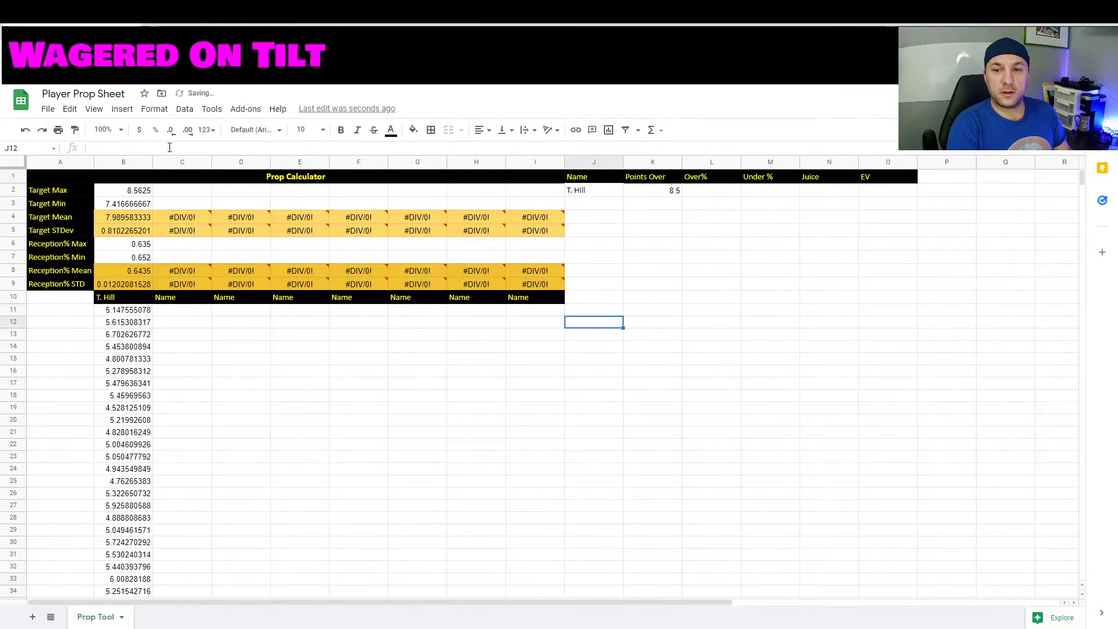
Copy the IF formula from J11 down column J alongside T. Hill's simulated values.
{"action": "key", "text": "Up"}
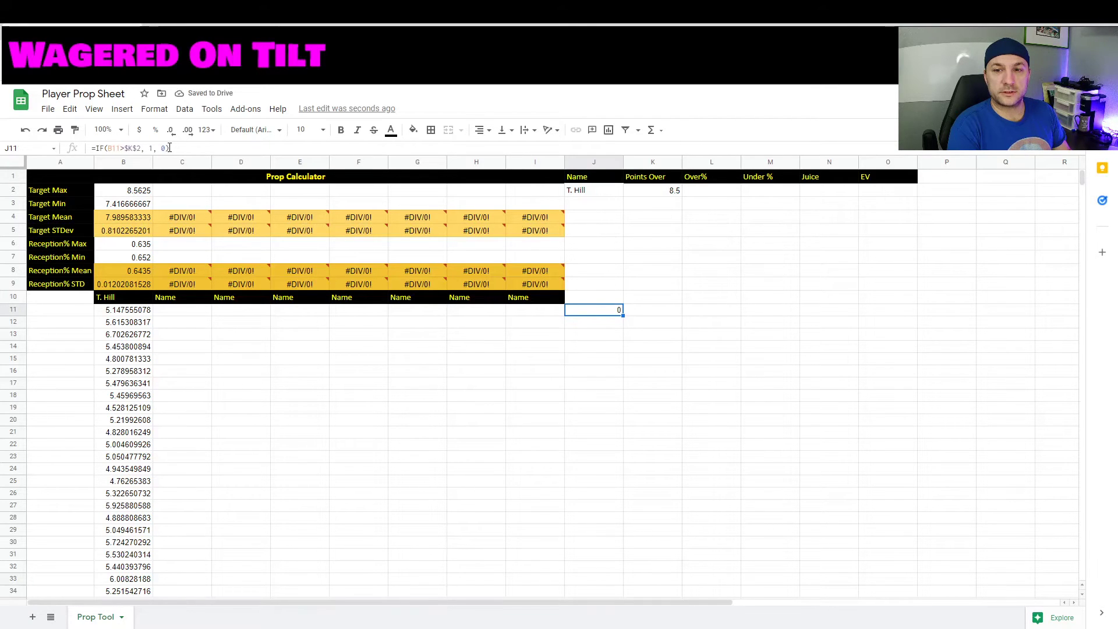
{"action": "key", "text": "ctrl+c"}
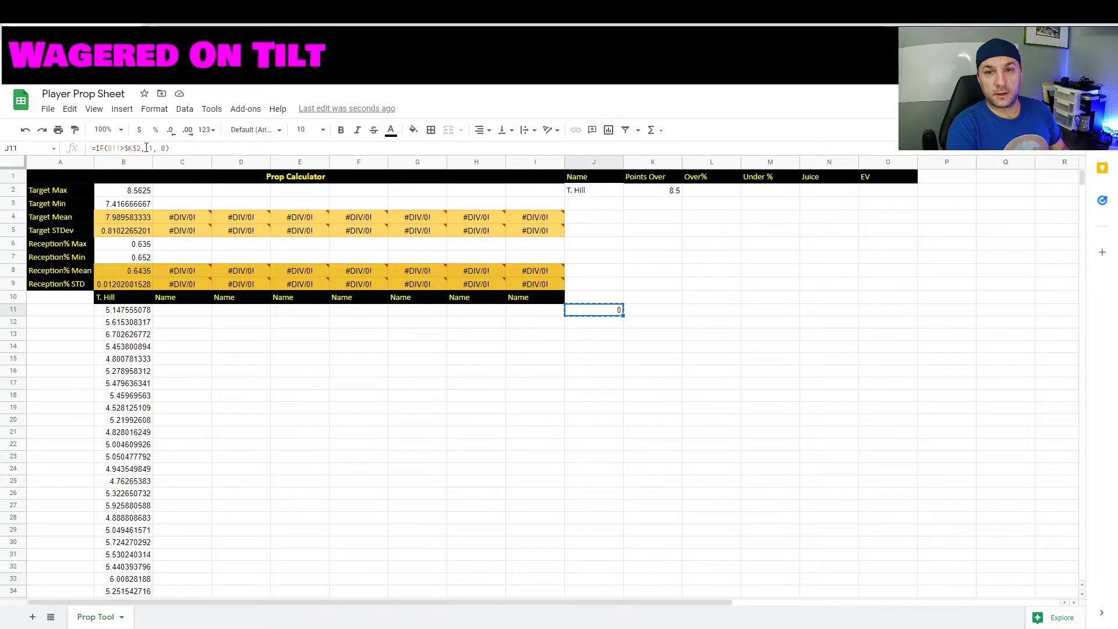
{"action": "scroll", "coordinate": [146, 147], "scroll_direction": "down", "scroll_amount": 2}
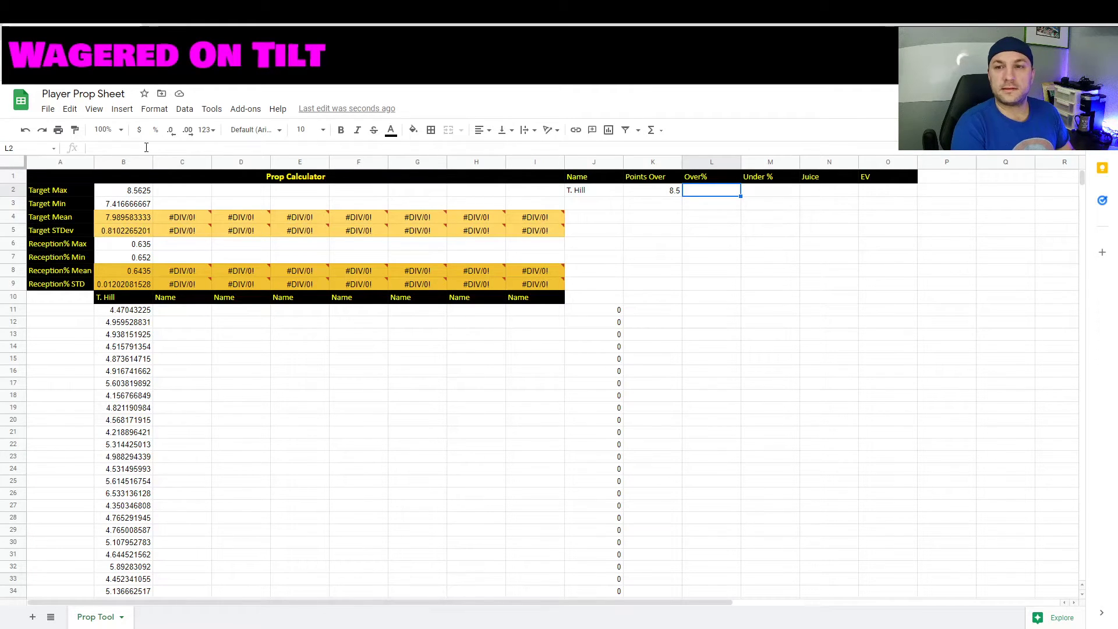
Enter =COUNTIF(J:J, 1)/9990 in L2 to calculate T. Hill's Over%.
{"action": "type", "text": "="}
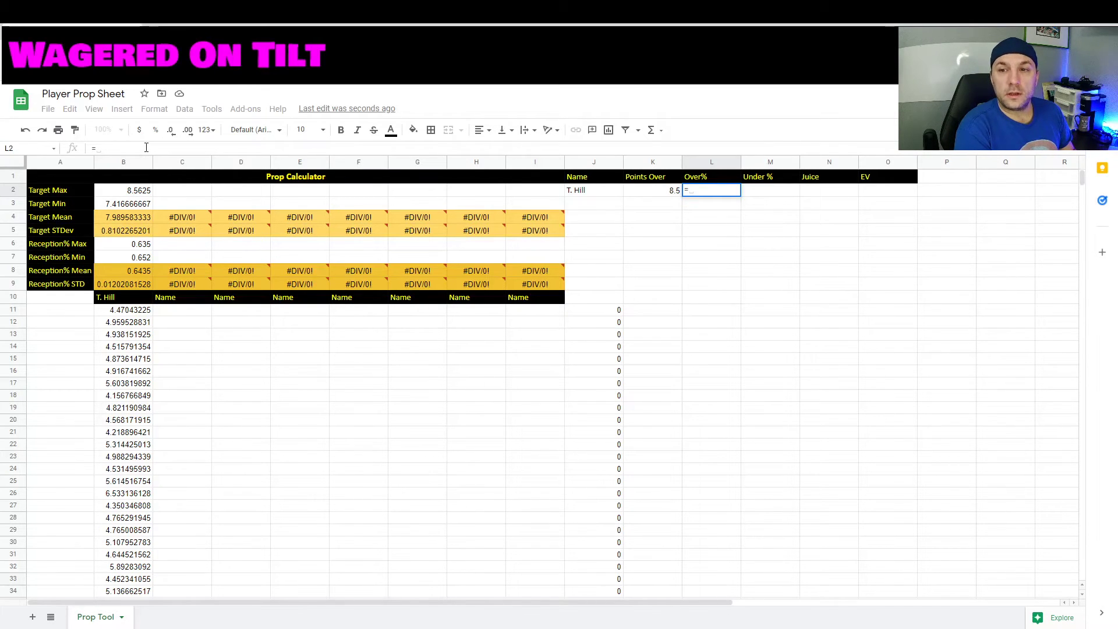
{"action": "type", "text": "COUNTIF("}
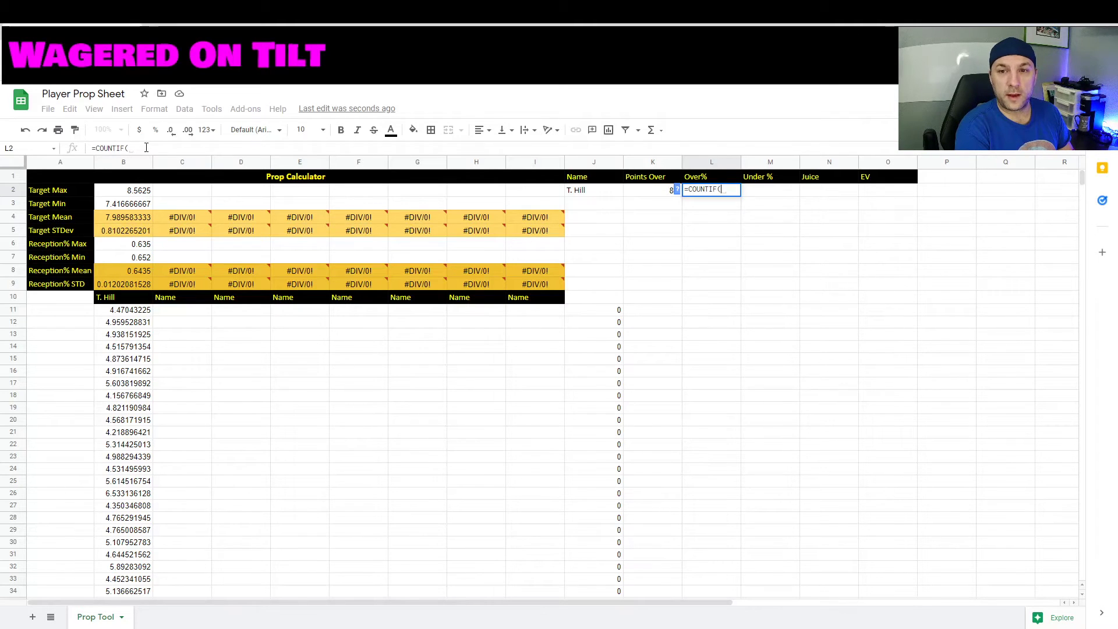
{"action": "type", "text": "J:J,"}
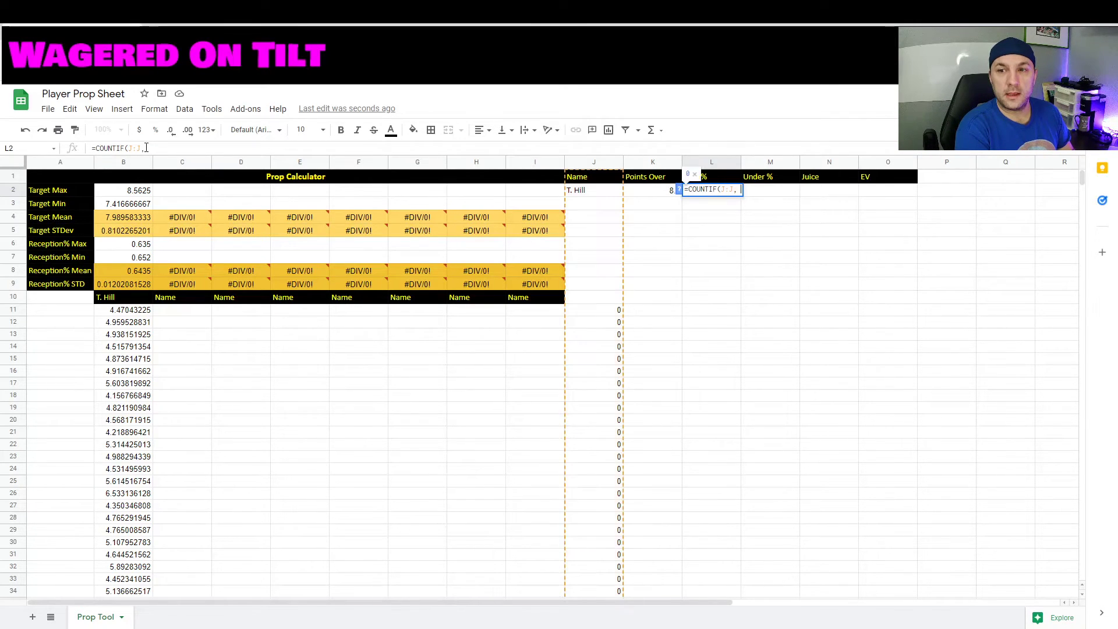
{"action": "type", "text": " \""}
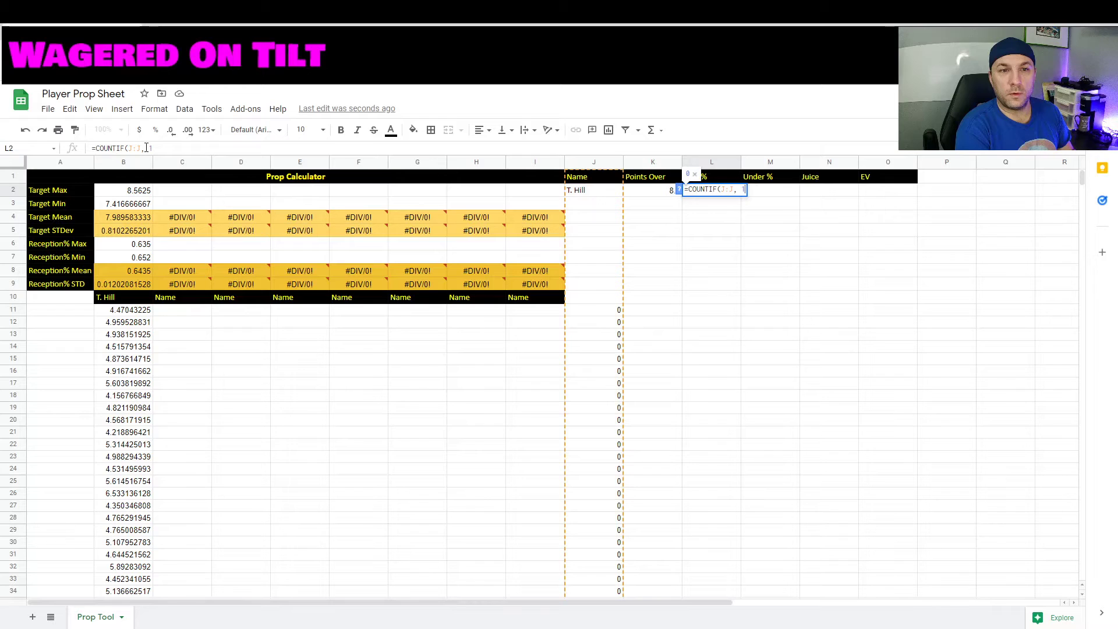
{"action": "key", "text": "Return"}
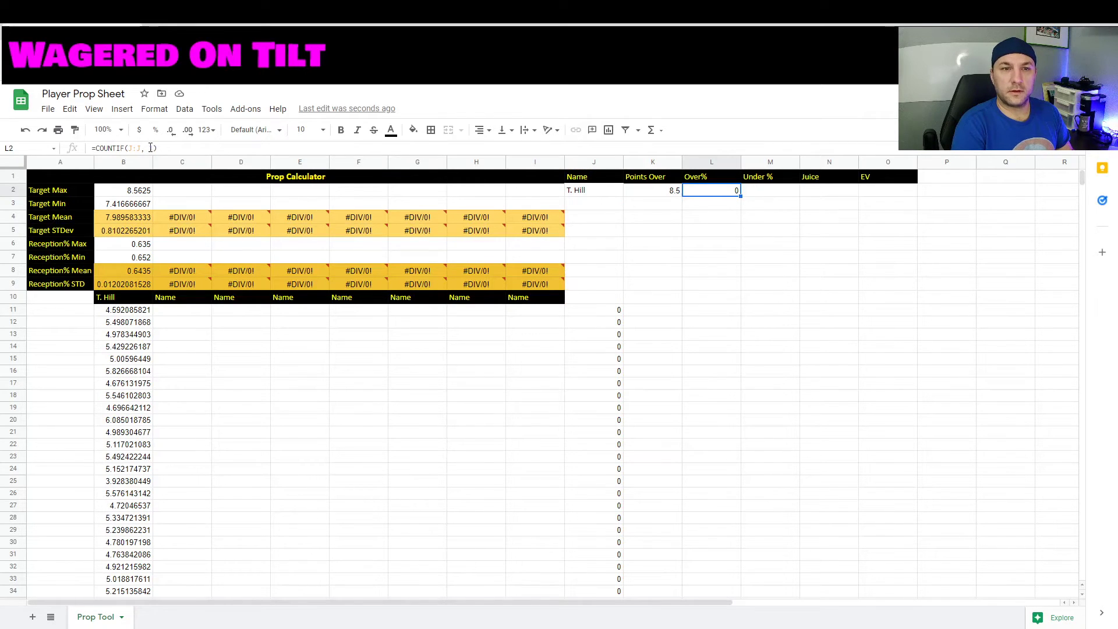
{"action": "left_click", "coordinate": [159, 149]}
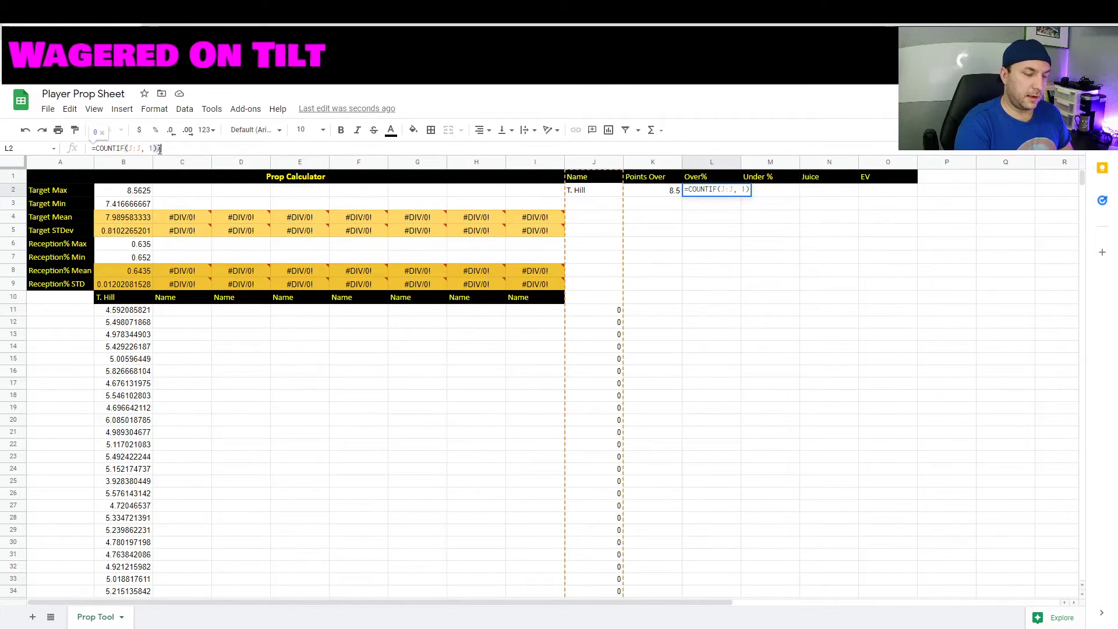
{"action": "type", "text": "/"}
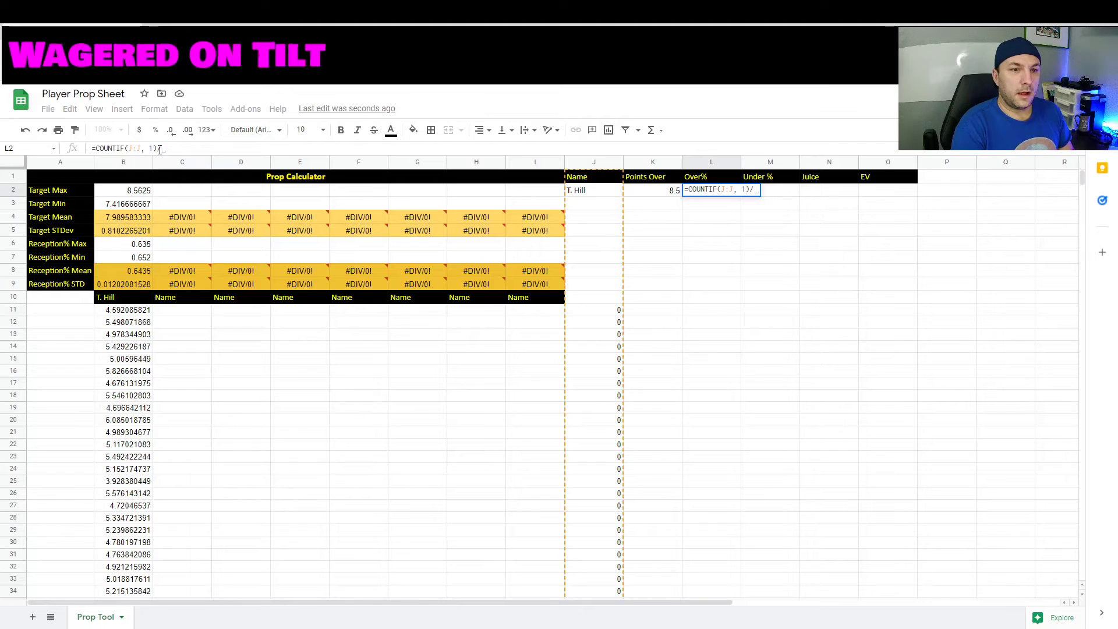
{"action": "type", "text": "9990"}
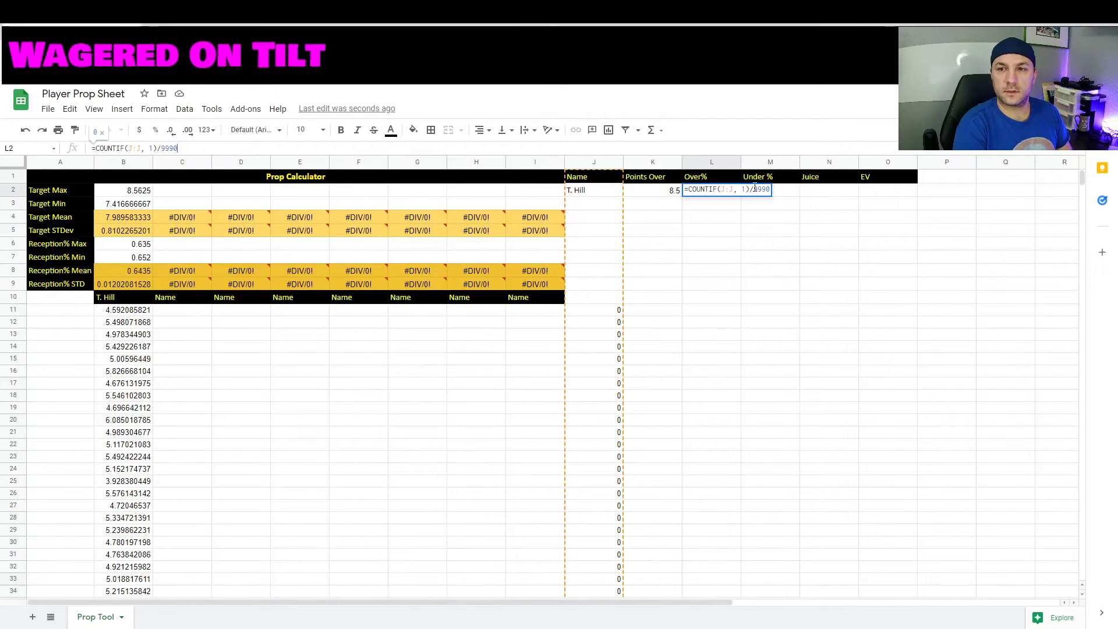
{"action": "key", "text": "Return"}
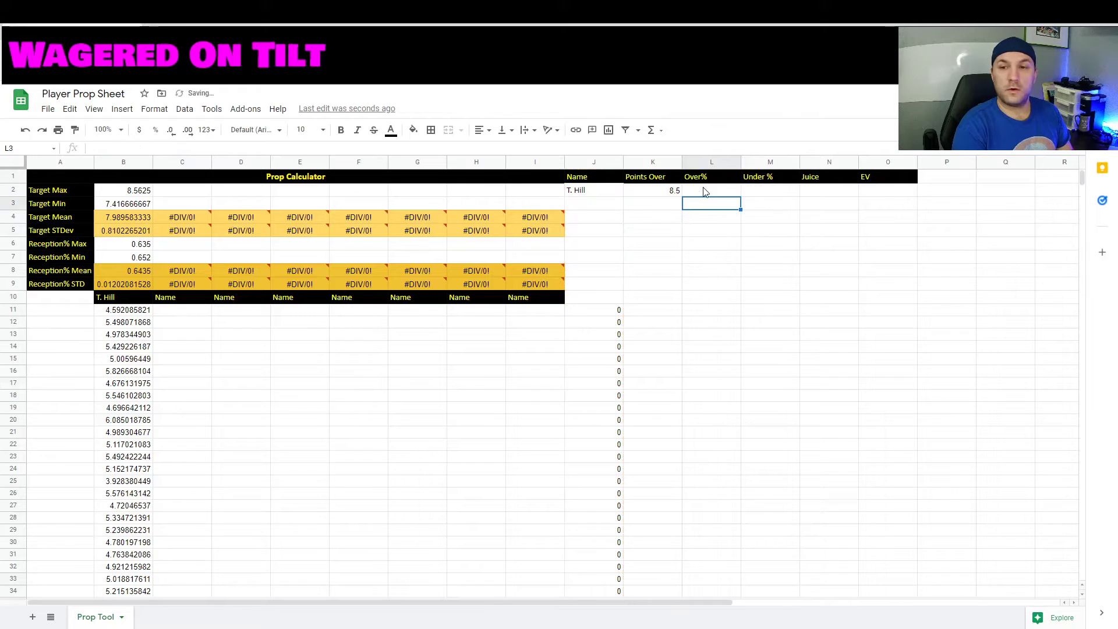
Copy the Over% formula into M2 and change its criterion to 0, giving =COUNTIF(J:J, 0)/9990 for Under %.
{"action": "left_click", "coordinate": [705, 192]}
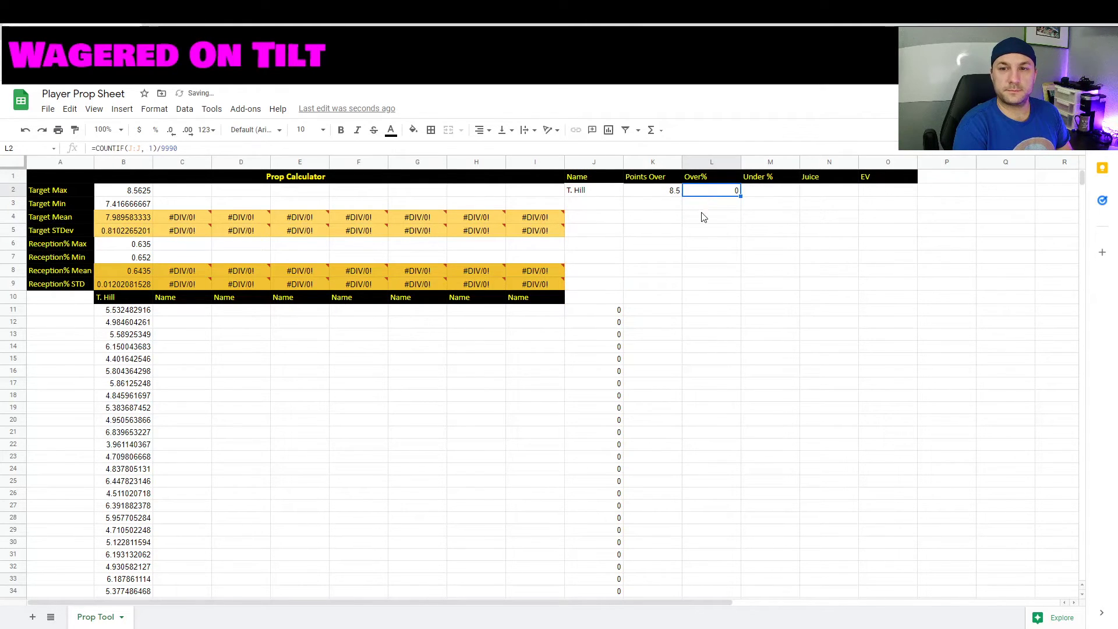
{"action": "double_click", "coordinate": [754, 191]}
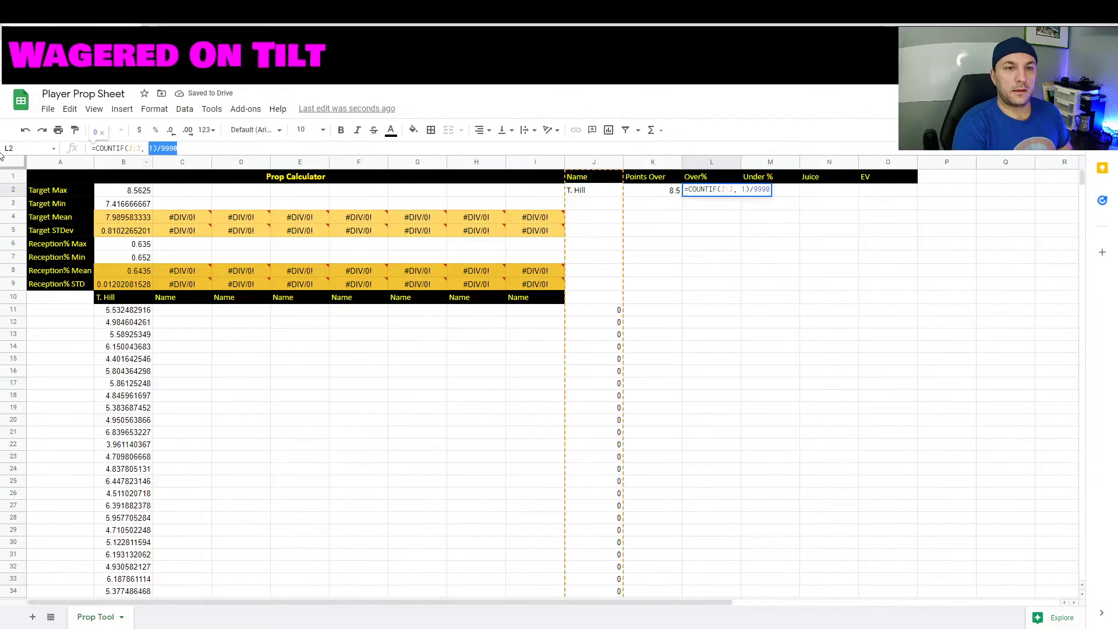
{"action": "key", "text": "Tab"}
{"action": "key", "text": "ctrl+v"}
{"action": "left_click", "coordinate": [153, 150]}
{"action": "key", "text": "BackSpace"}
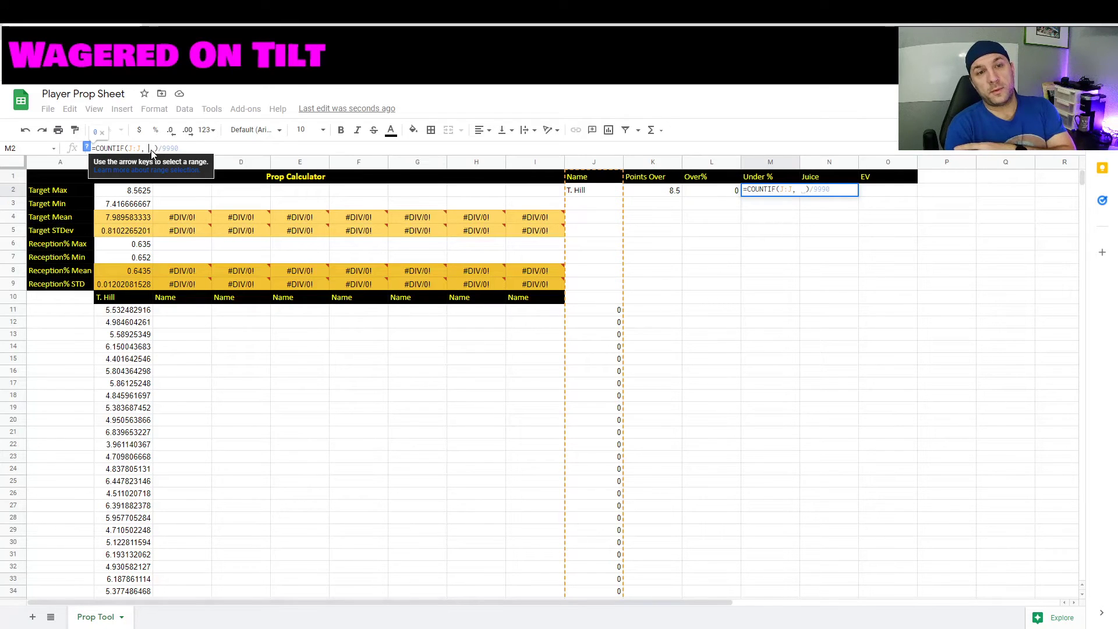
{"action": "type", "text": "0"}
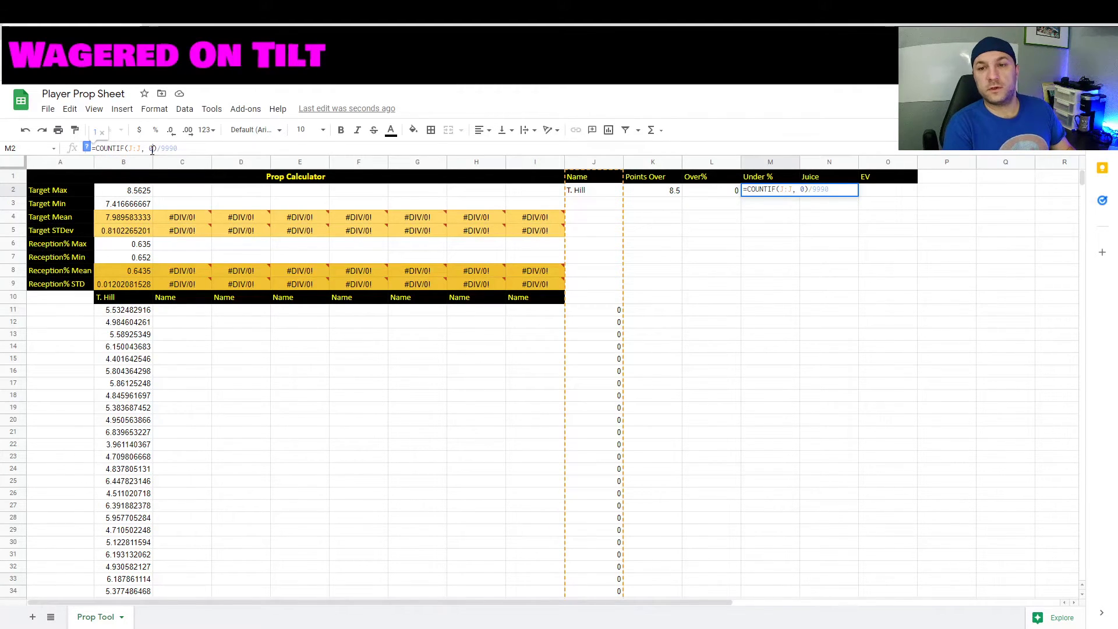
{"action": "key", "text": "Return"}
{"action": "key", "text": "Up"}
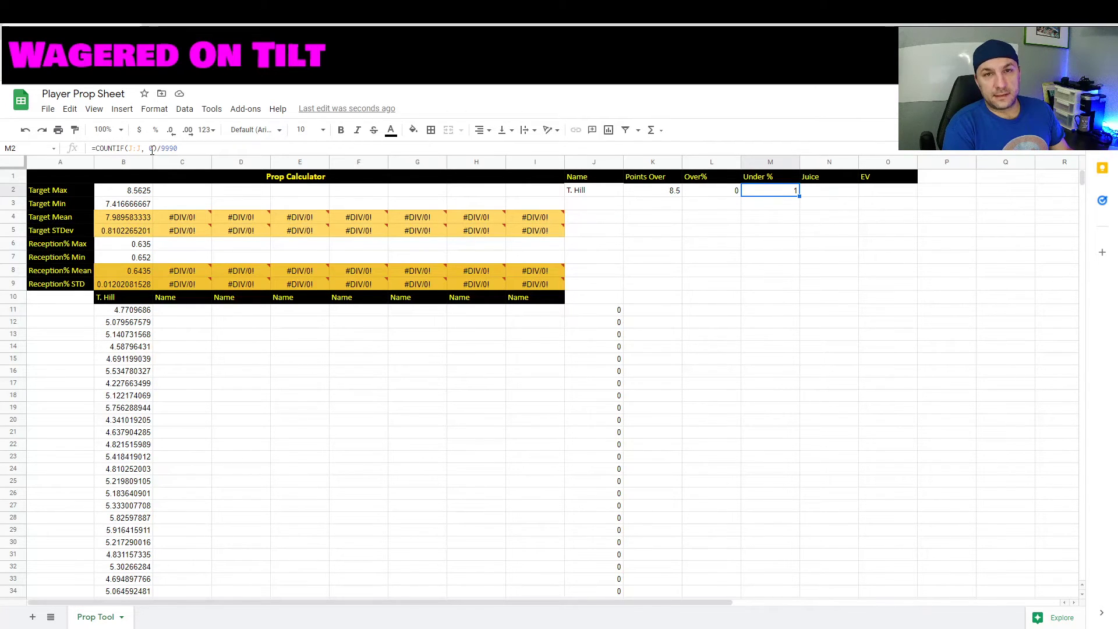
Set T. Hill's Points Over line to 5.5 and check the recalculated Over% and Under % cells.
{"action": "key", "text": "Left"}
{"action": "key", "text": "Left"}
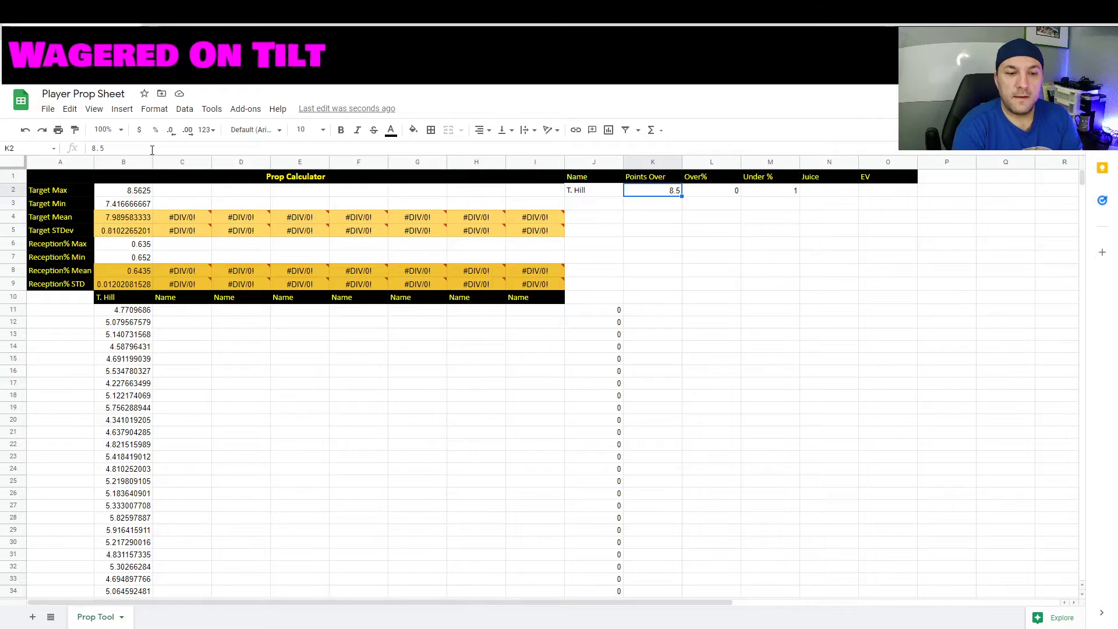
{"action": "type", "text": "5.5"}
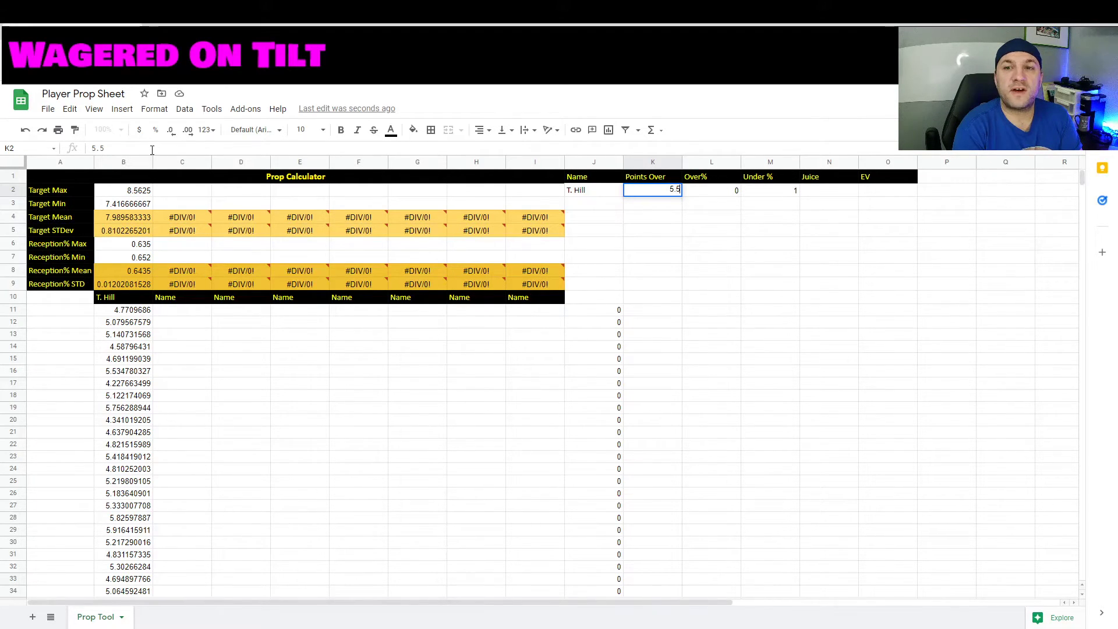
{"action": "key", "text": "Return"}
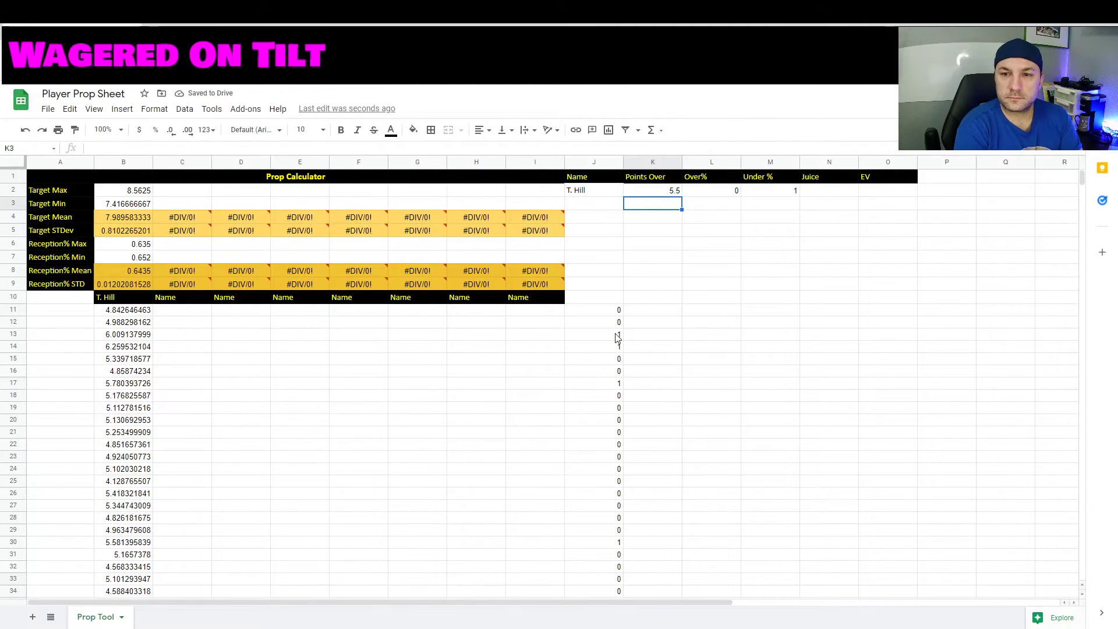
{"action": "left_click", "coordinate": [782, 199]}
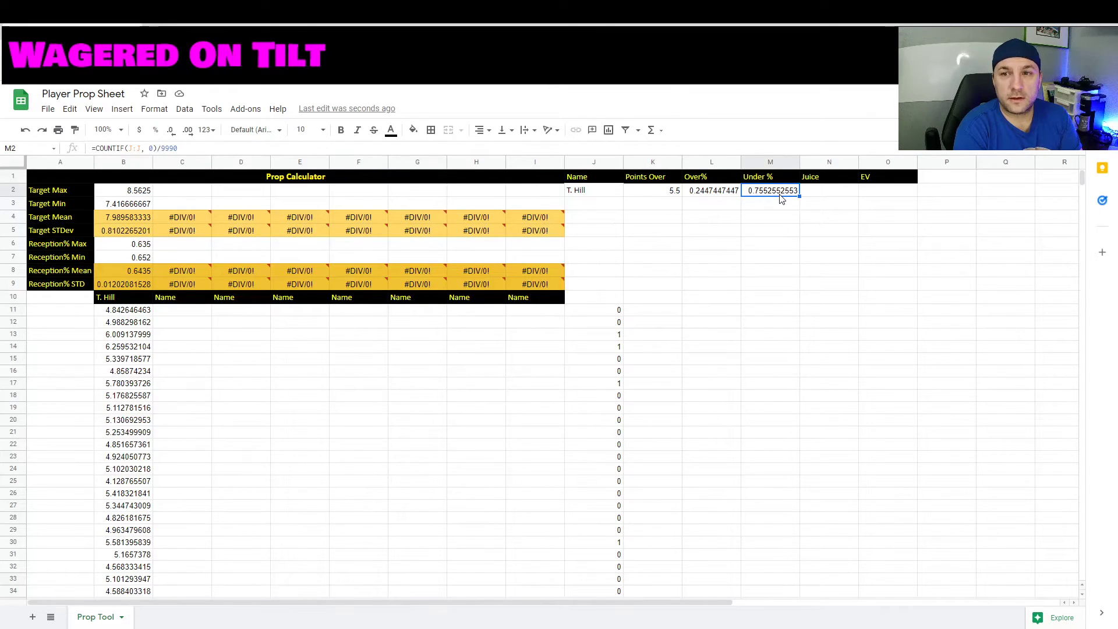
{"action": "left_click", "coordinate": [721, 198]}
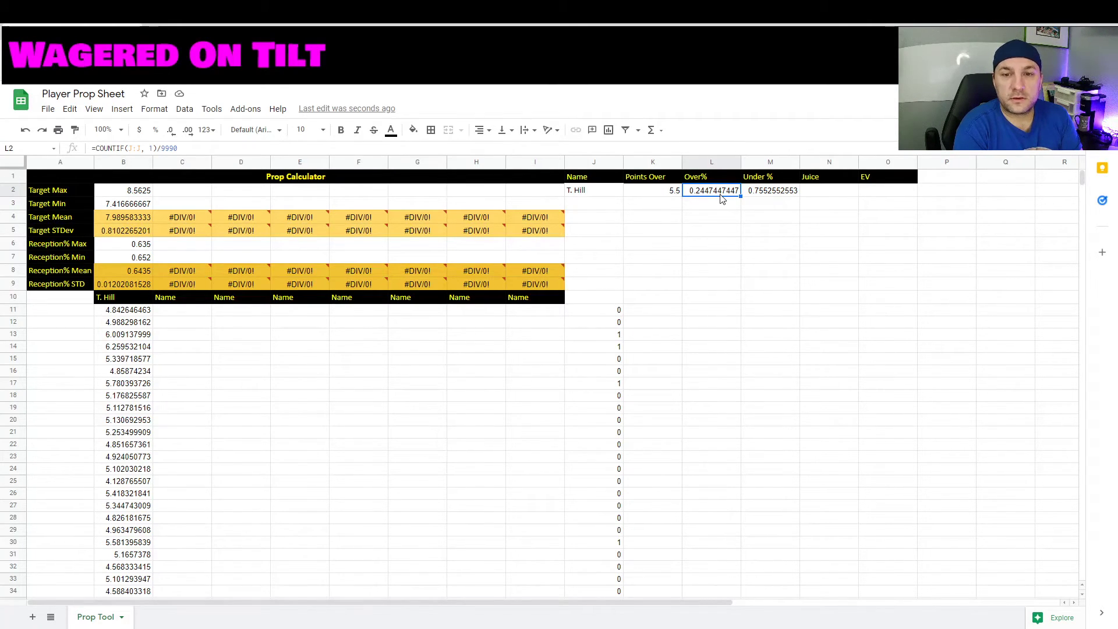
{"action": "left_click", "coordinate": [762, 196]}
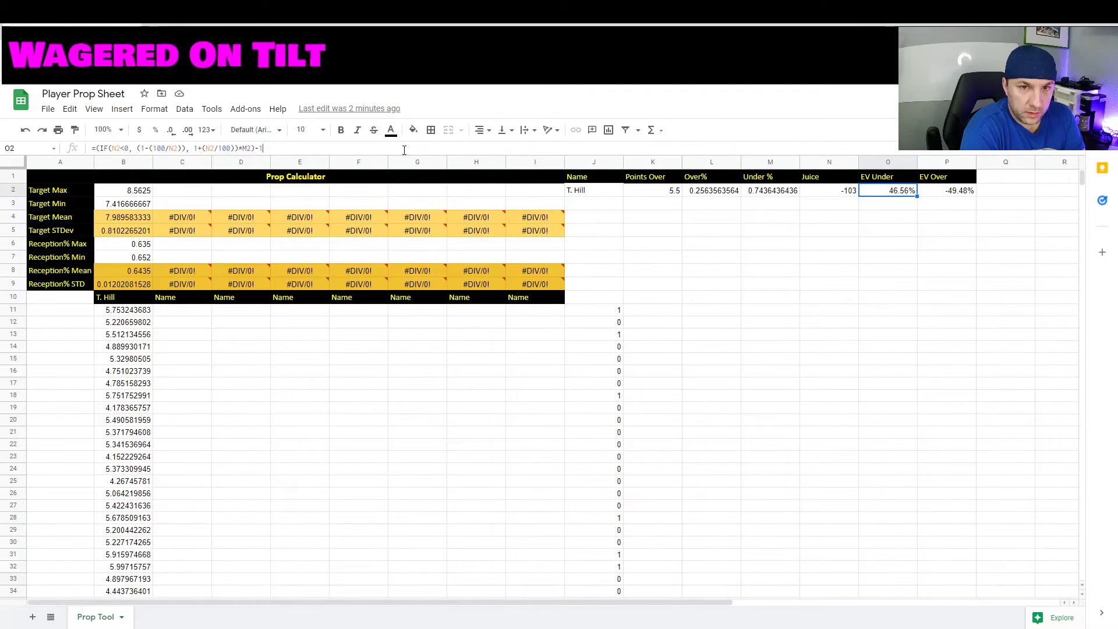
Examine the EV Under formula in O2, the EV Over formula in P2 and the Juice value they reference.
{"action": "left_click", "coordinate": [404, 149]}
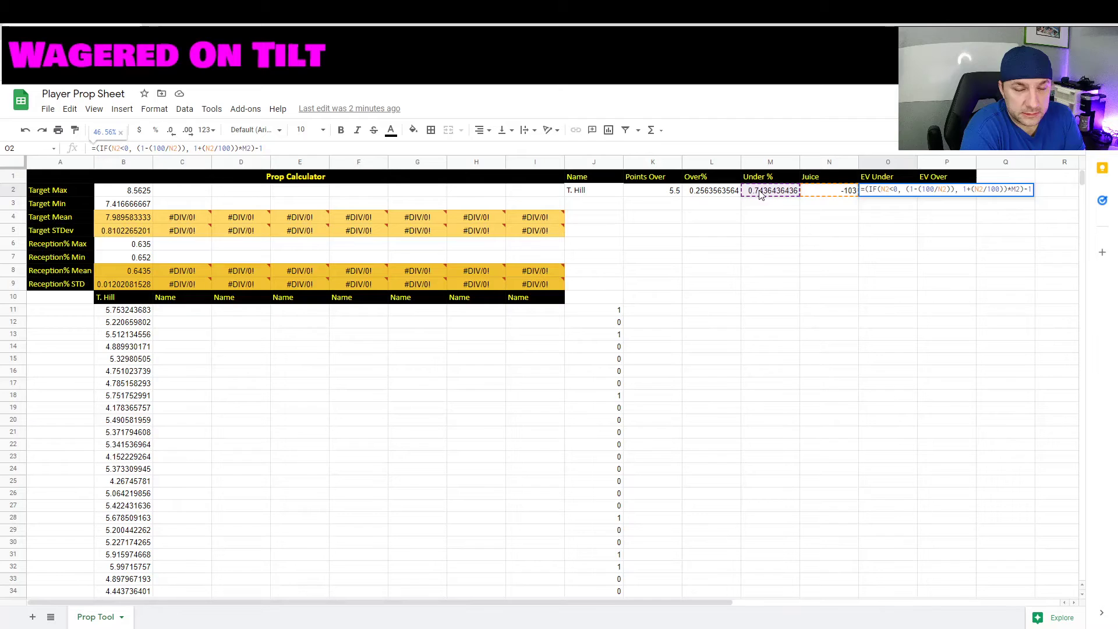
{"action": "key", "text": "Tab"}
{"action": "left_click", "coordinate": [658, 148]}
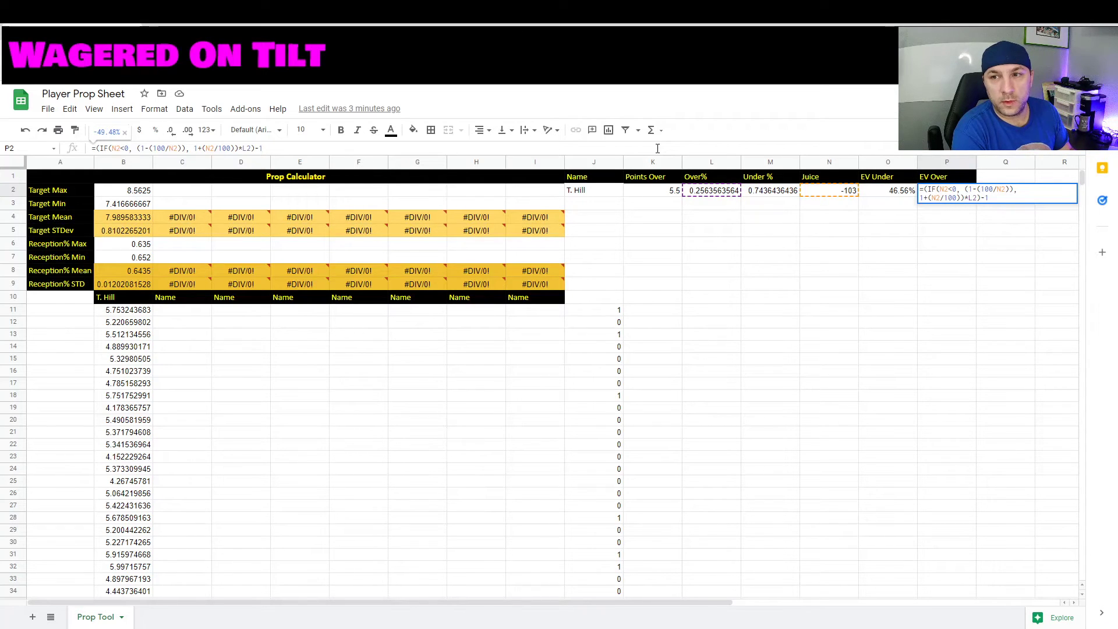
{"action": "left_click", "coordinate": [828, 194]}
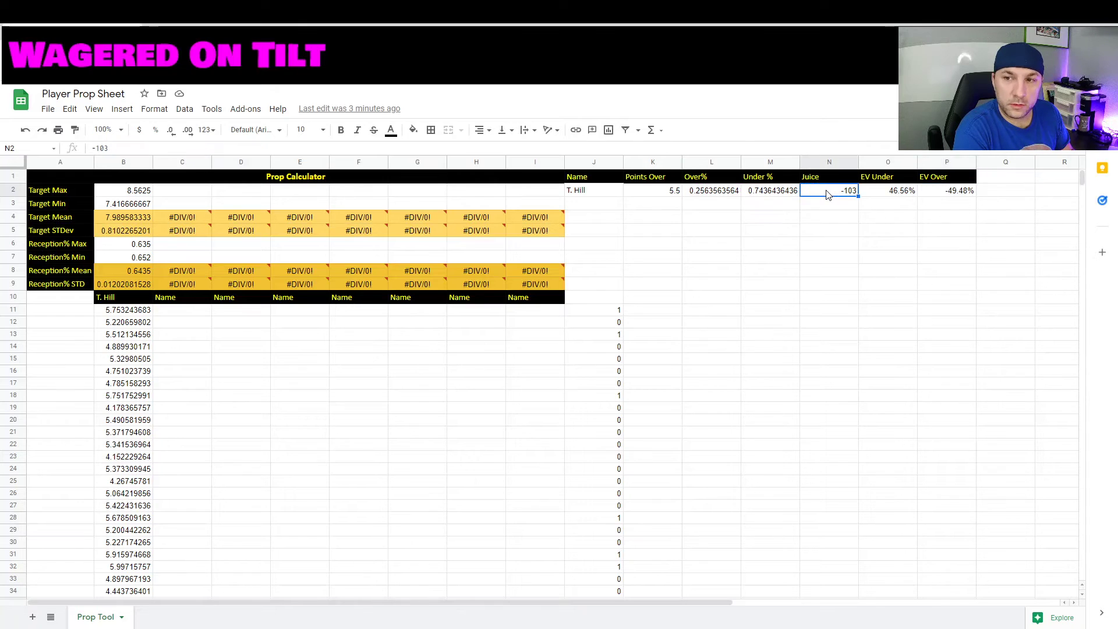
Add a second Juice header in Q1 with the EV Over header's formatting and enter 100 beneath it in Q2.
{"action": "left_click", "coordinate": [983, 181]}
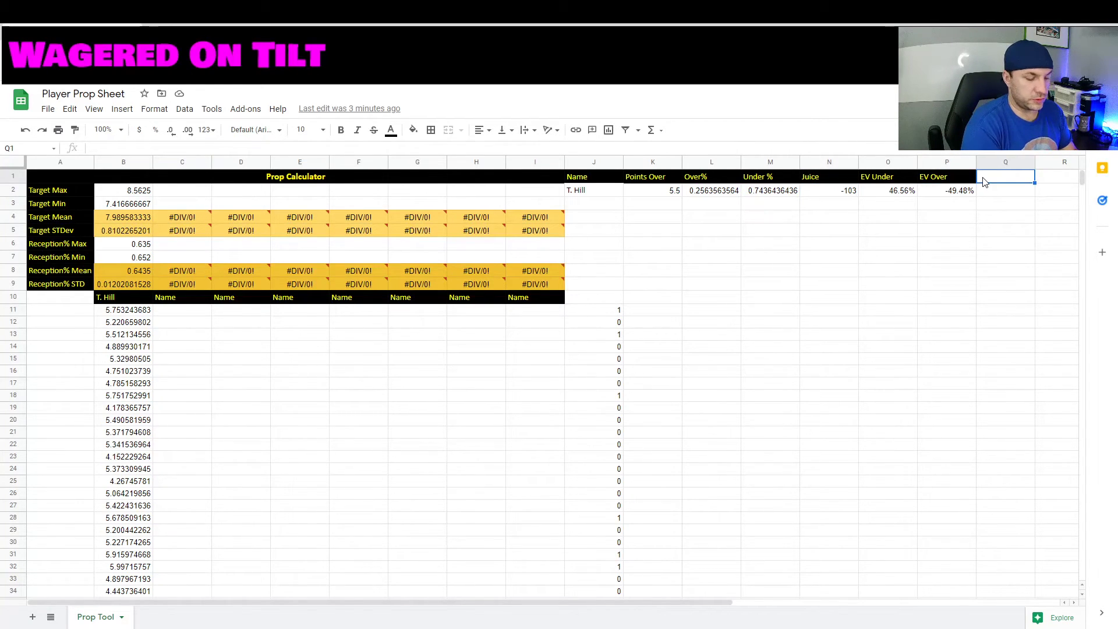
{"action": "key", "text": "Left"}
{"action": "key", "text": "ctrl+c"}
{"action": "key", "text": "Right"}
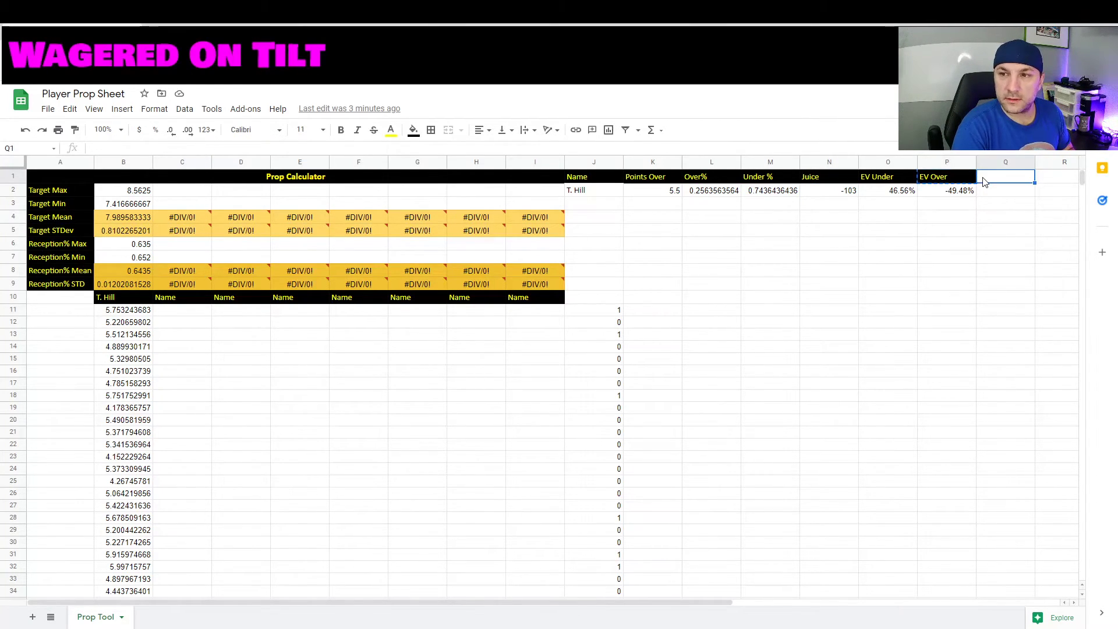
{"action": "key", "text": "ctrl+v"}
{"action": "type", "text": "Ju"}
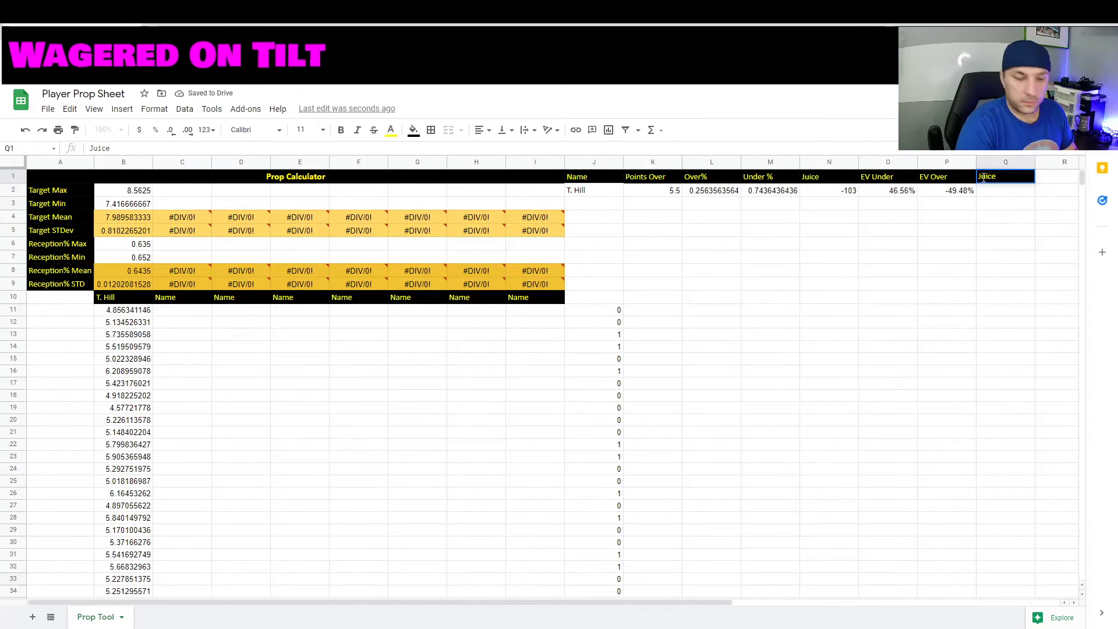
{"action": "key", "text": "Return"}
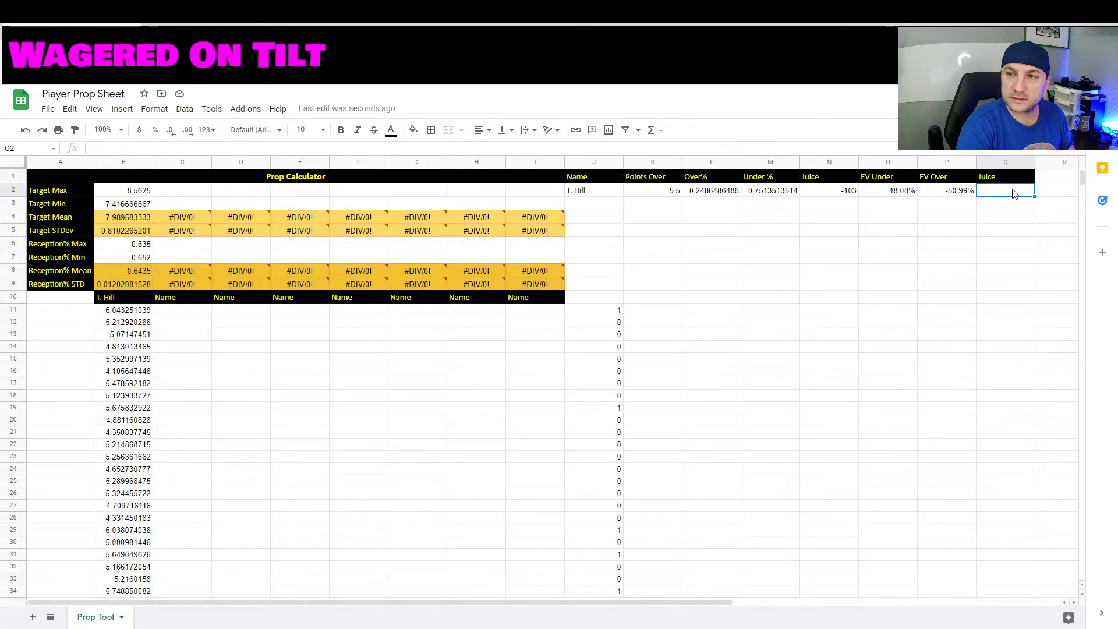
{"action": "type", "text": "100"}
{"action": "key", "text": "Return"}
Change the EV Over formula in P2 to use the new Juice cell: =(IF(Q2<0, (1-(100/Q2)), 1+(Q2/100))*L2)-1.
{"action": "left_click", "coordinate": [960, 192]}
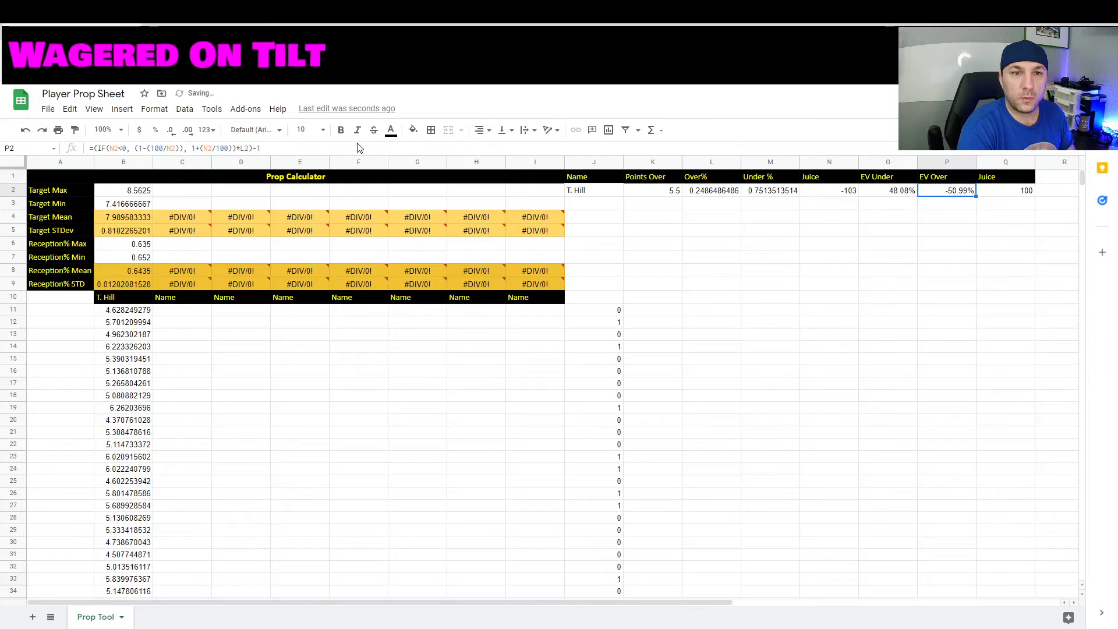
{"action": "left_click", "coordinate": [123, 147]}
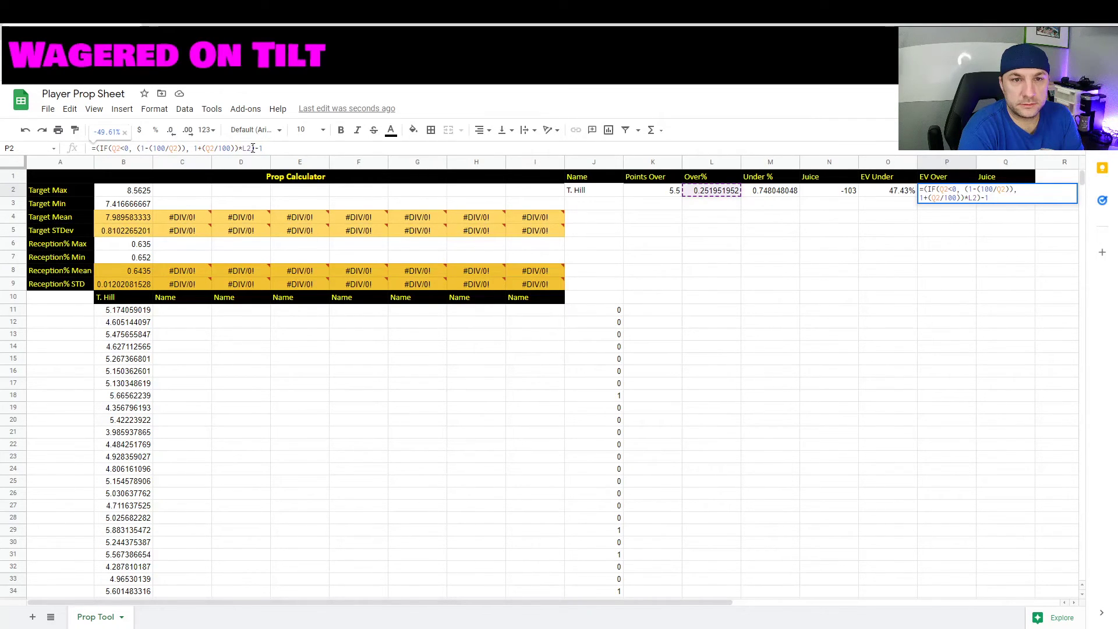
{"action": "key", "text": "Tab"}
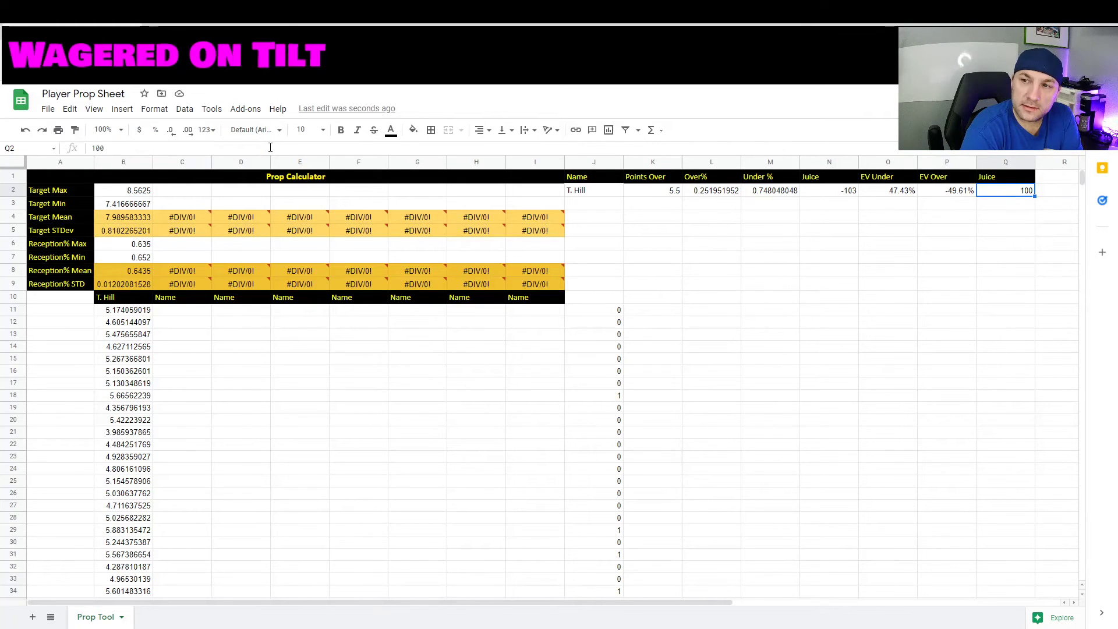
{"action": "right_click", "coordinate": [943, 196]}
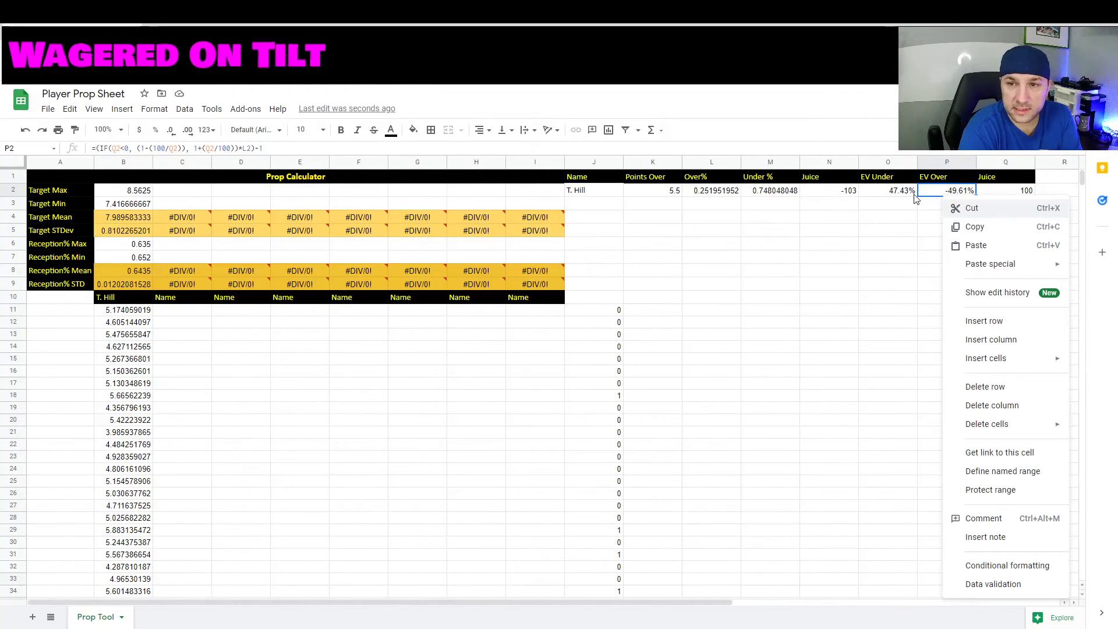
{"action": "right_click", "coordinate": [914, 196]}
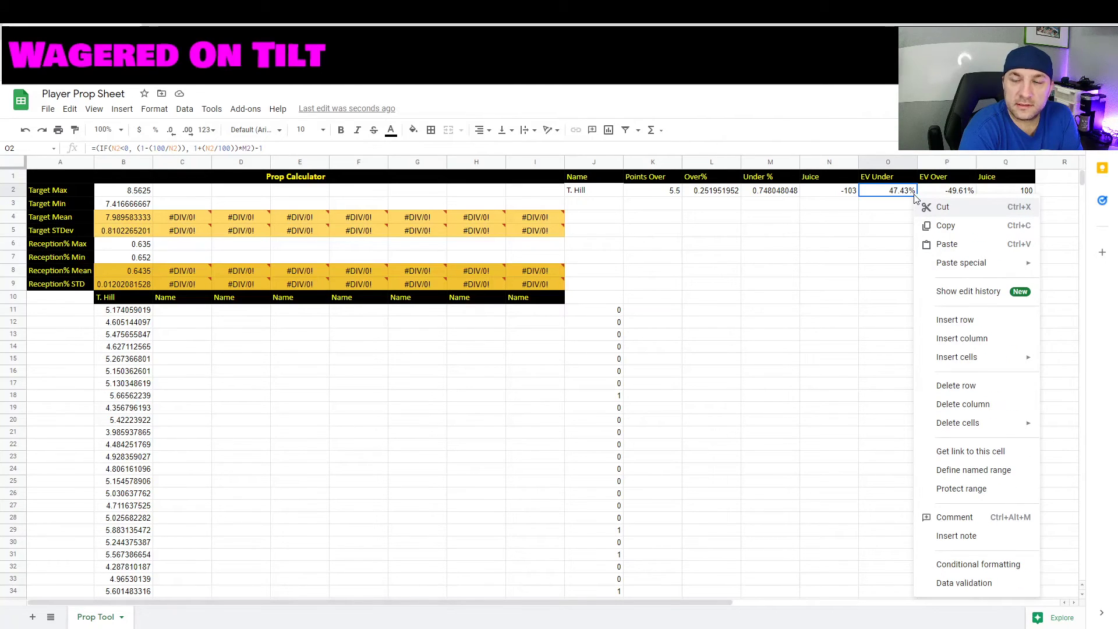
{"action": "left_click", "coordinate": [661, 194]}
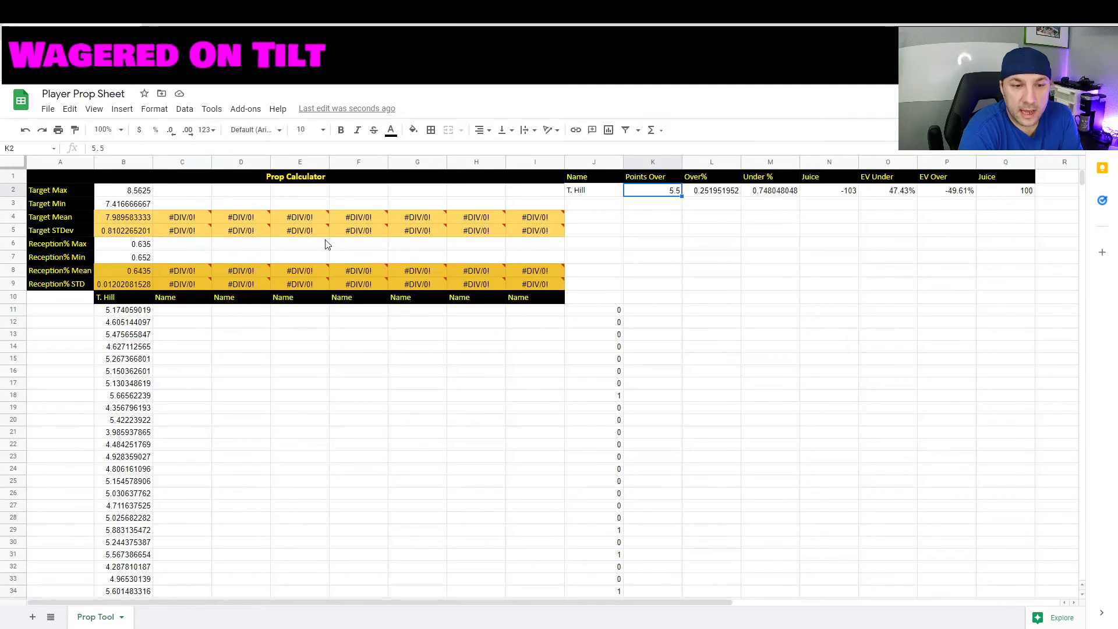
{"action": "right_click", "coordinate": [781, 192]}
{"action": "key", "text": "Escape"}
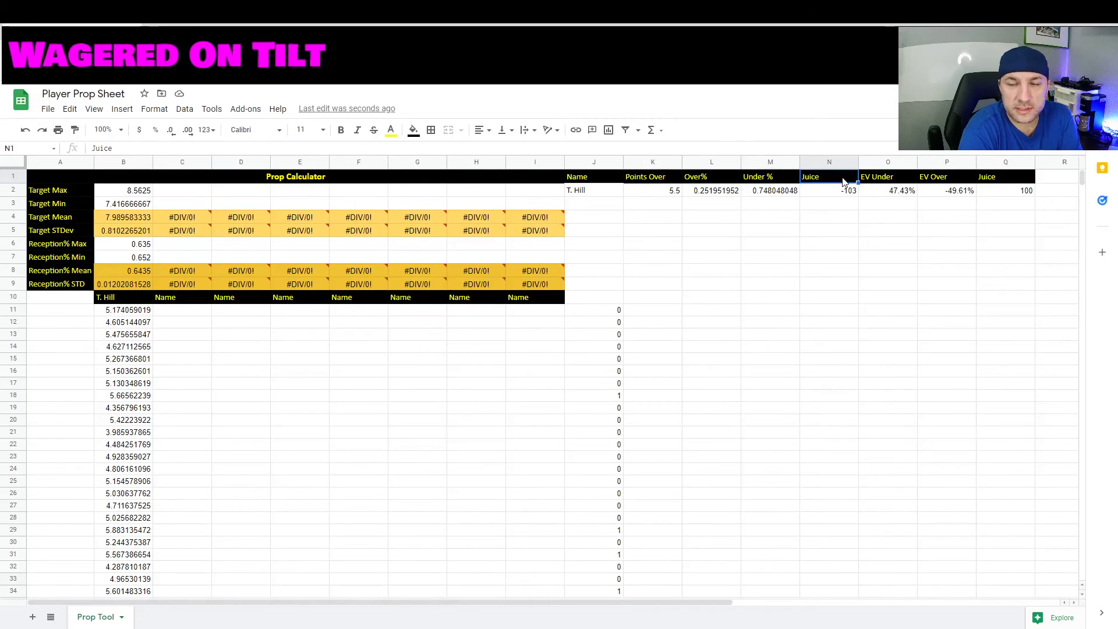
{"action": "left_click", "coordinate": [838, 191]}
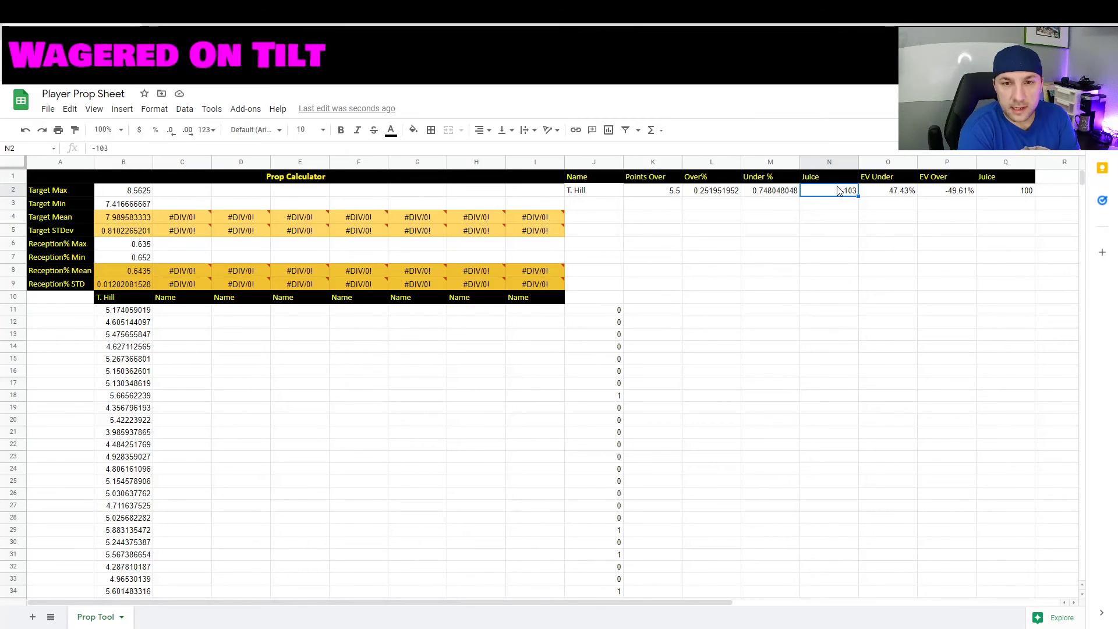
Set T. Hill's Points Over line in K2 to 4 and check the recalculated EV Over cell.
{"action": "left_click", "coordinate": [902, 197]}
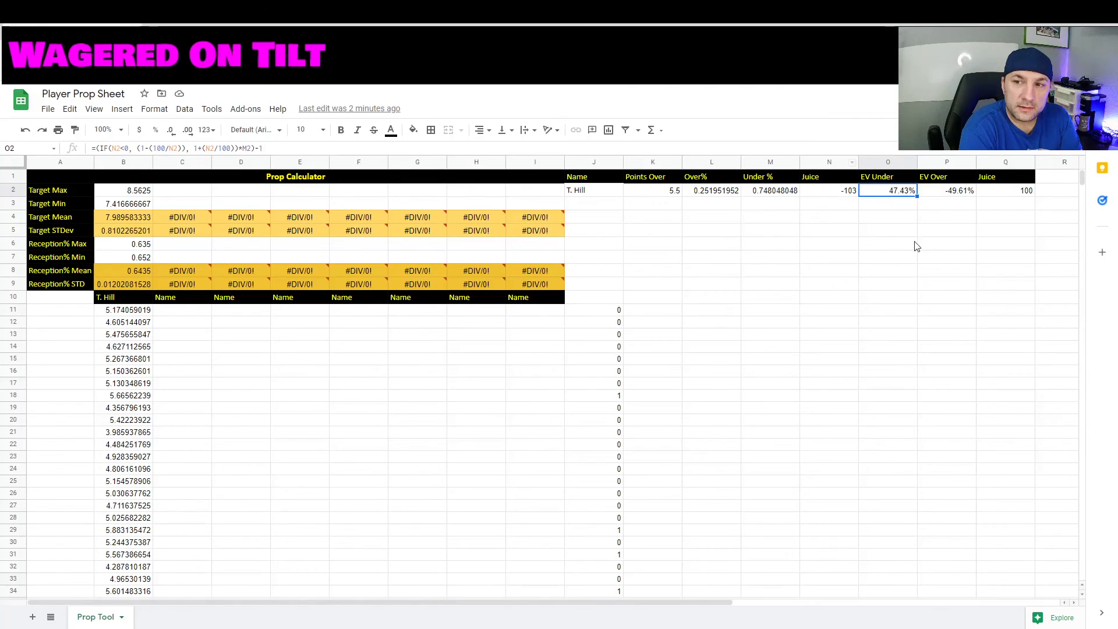
{"action": "left_click", "coordinate": [773, 185]}
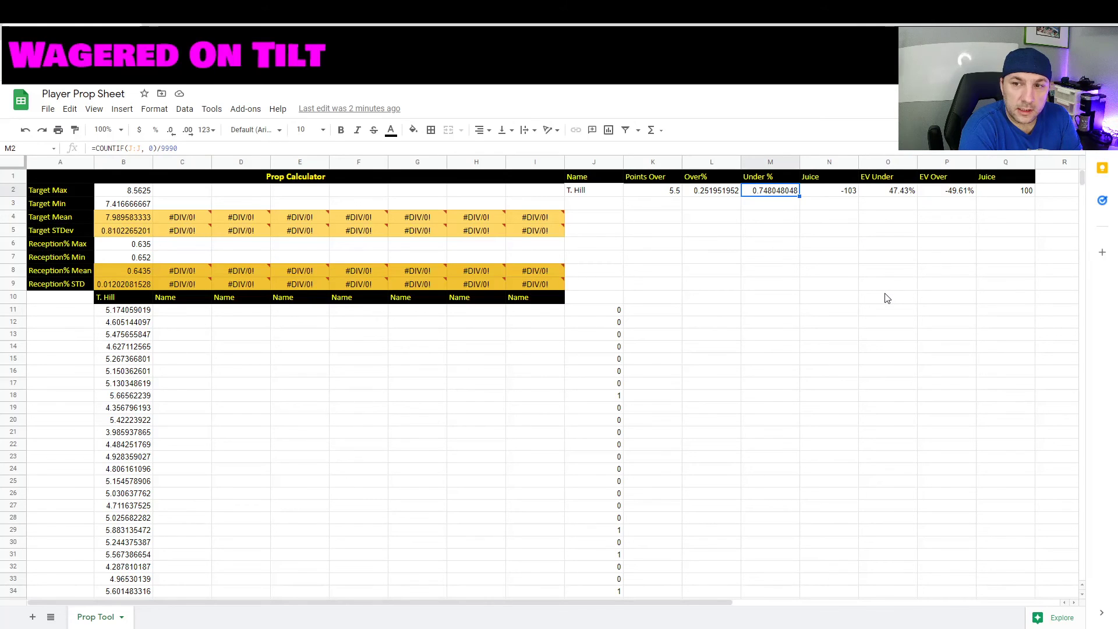
{"action": "left_click", "coordinate": [645, 190]}
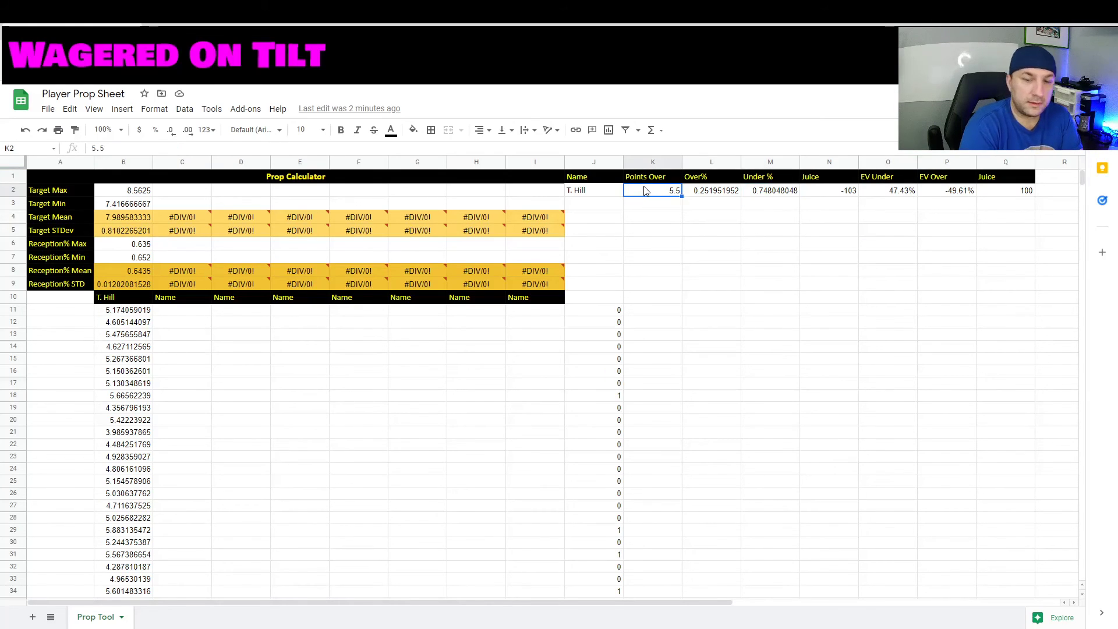
{"action": "type", "text": "3"}
{"action": "key", "text": "BackSpace"}
{"action": "type", "text": "4"}
{"action": "key", "text": "Return"}
{"action": "left_click", "coordinate": [958, 193]}
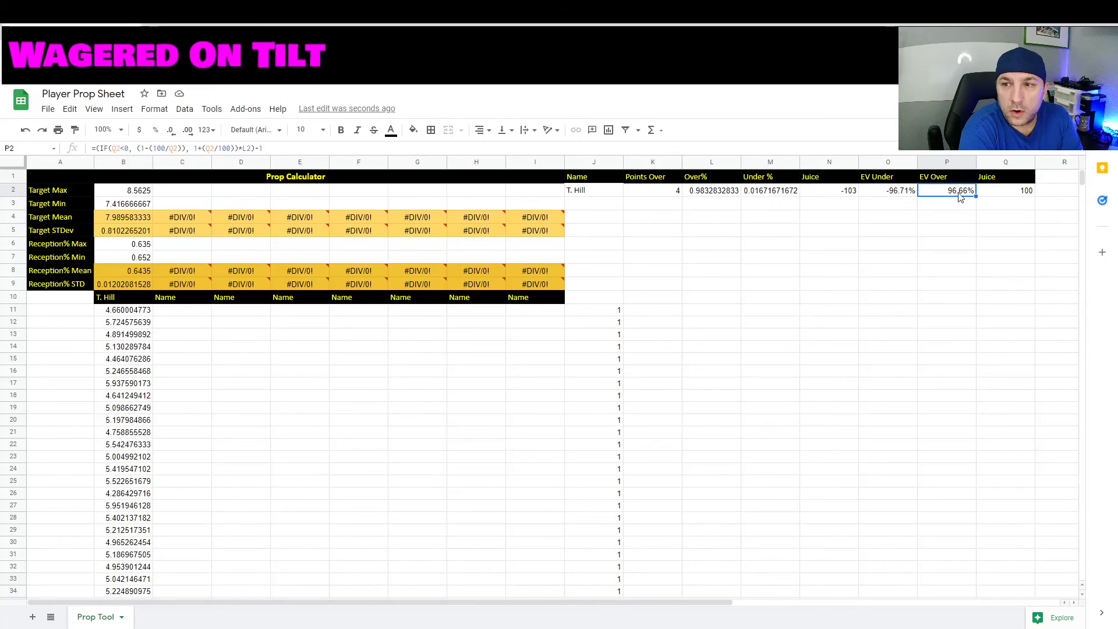
Set the Juice for the over in Q2 to -300 and check the EV Over cell.
{"action": "left_click", "coordinate": [1018, 189]}
{"action": "type", "text": "-300"}
{"action": "key", "text": "Return"}
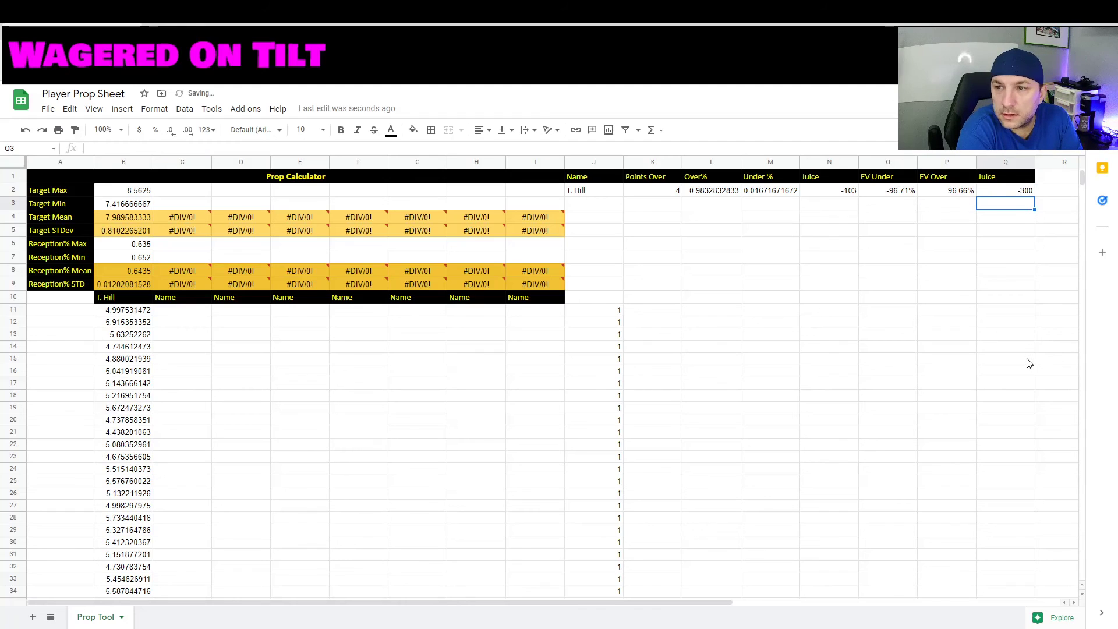
{"action": "left_click", "coordinate": [961, 195]}
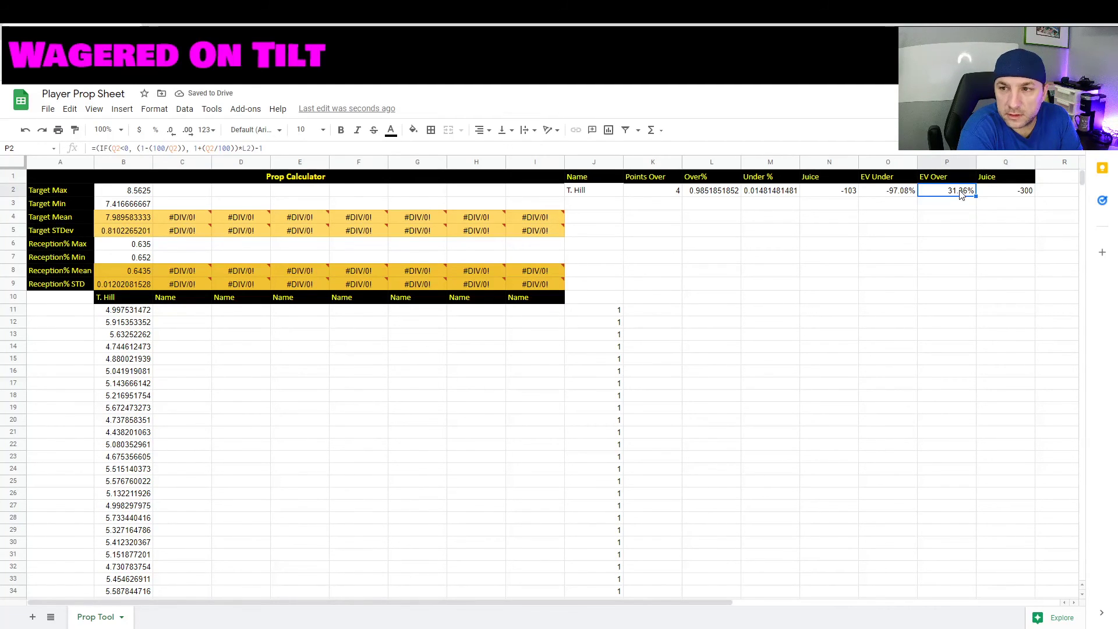
Set the Juice for the under in N2 to 250 and compare it with the EV Over and Q2 Juice cells.
{"action": "left_click", "coordinate": [849, 199]}
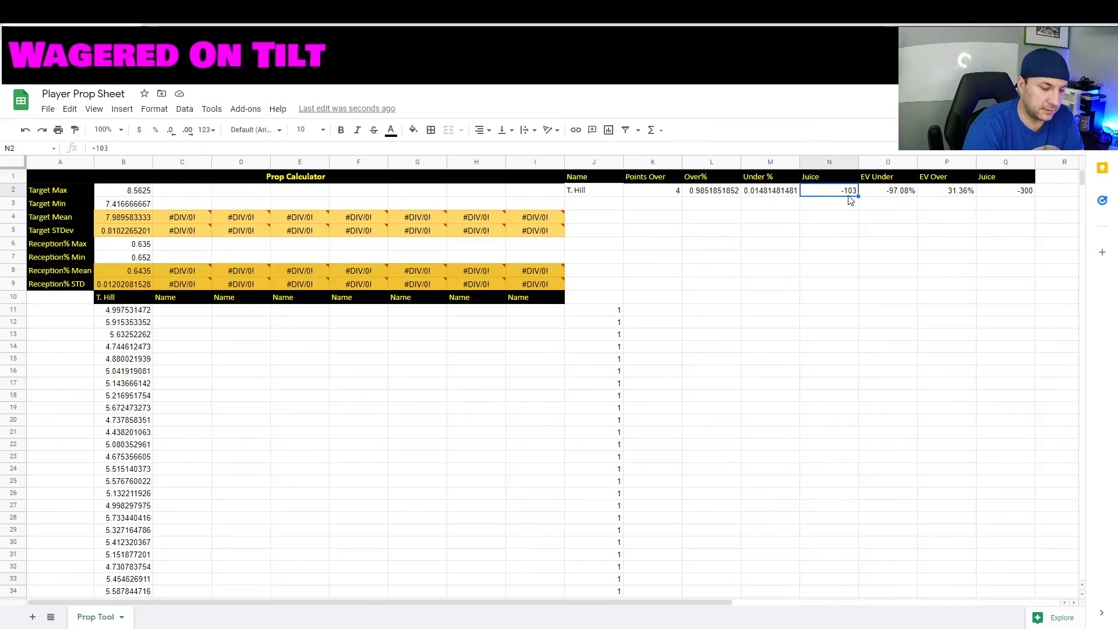
{"action": "type", "text": "250"}
{"action": "key", "text": "Return"}
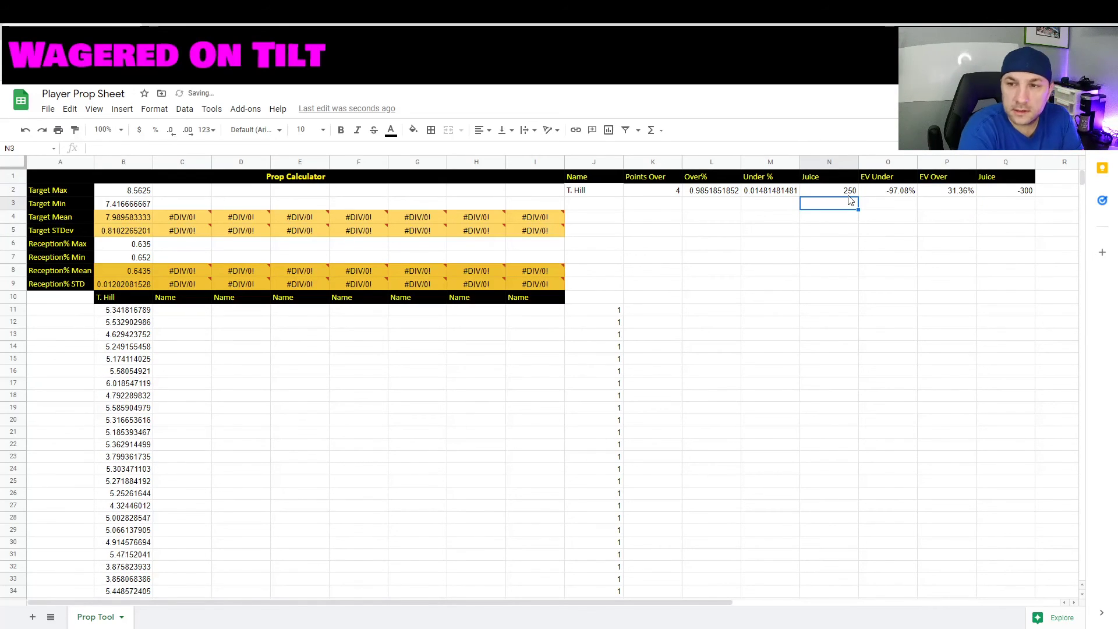
{"action": "left_click", "coordinate": [849, 197]}
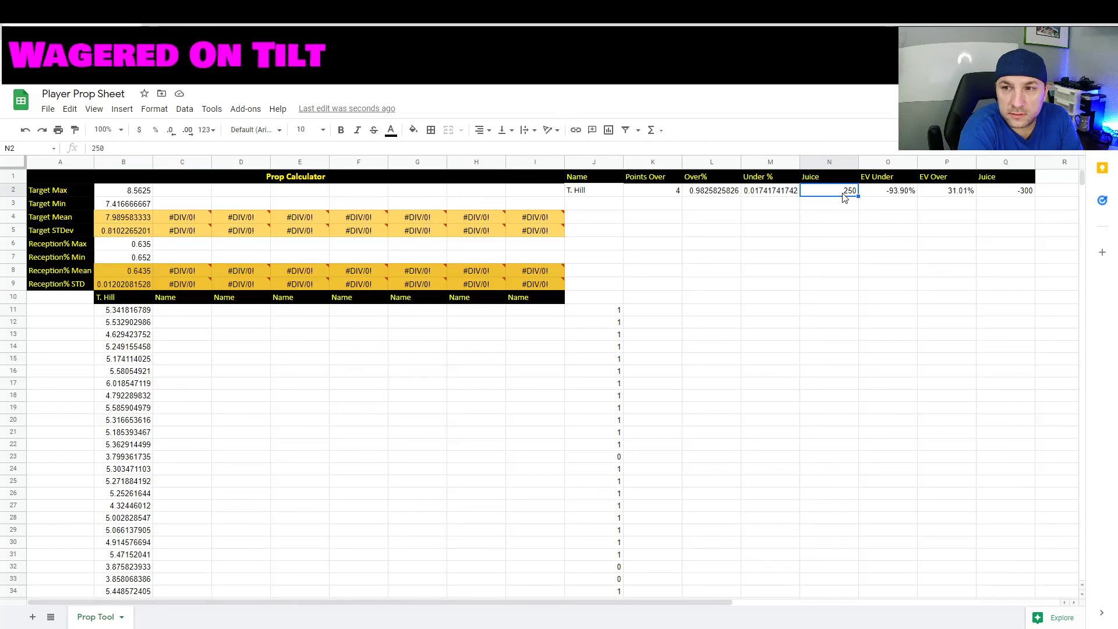
{"action": "left_click", "coordinate": [953, 195]}
{"action": "left_click", "coordinate": [1013, 187]}
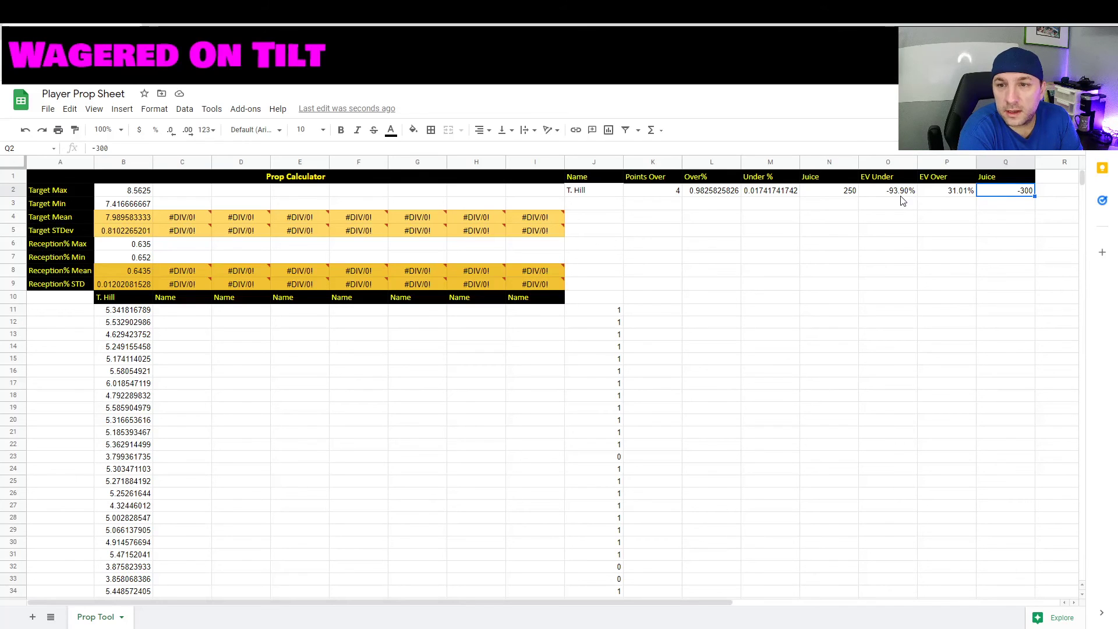
Set T. Hill's Points Over line in K2 to 5.
{"action": "left_click", "coordinate": [664, 195]}
{"action": "type", "text": "5"}
{"action": "key", "text": "Return"}
{"action": "left_click", "coordinate": [664, 195]}
Examine T. Hill's recalculated Over%, Juice, EV Under and EV Over cells in row 2.
{"action": "left_click", "coordinate": [832, 196]}
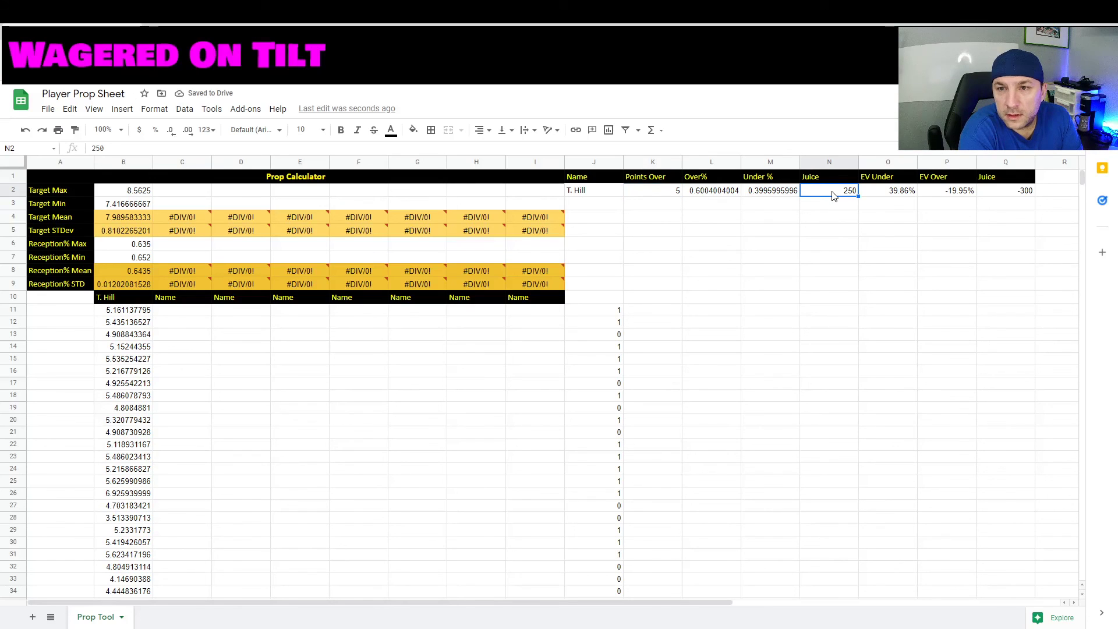
{"action": "left_click", "coordinate": [731, 200]}
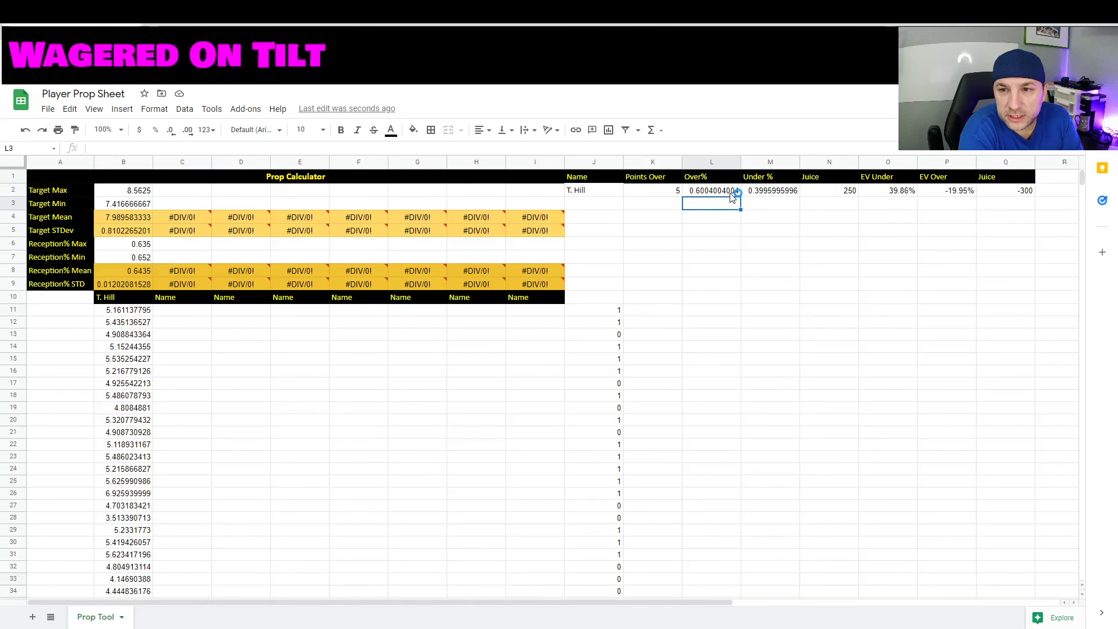
{"action": "key", "text": "Up"}
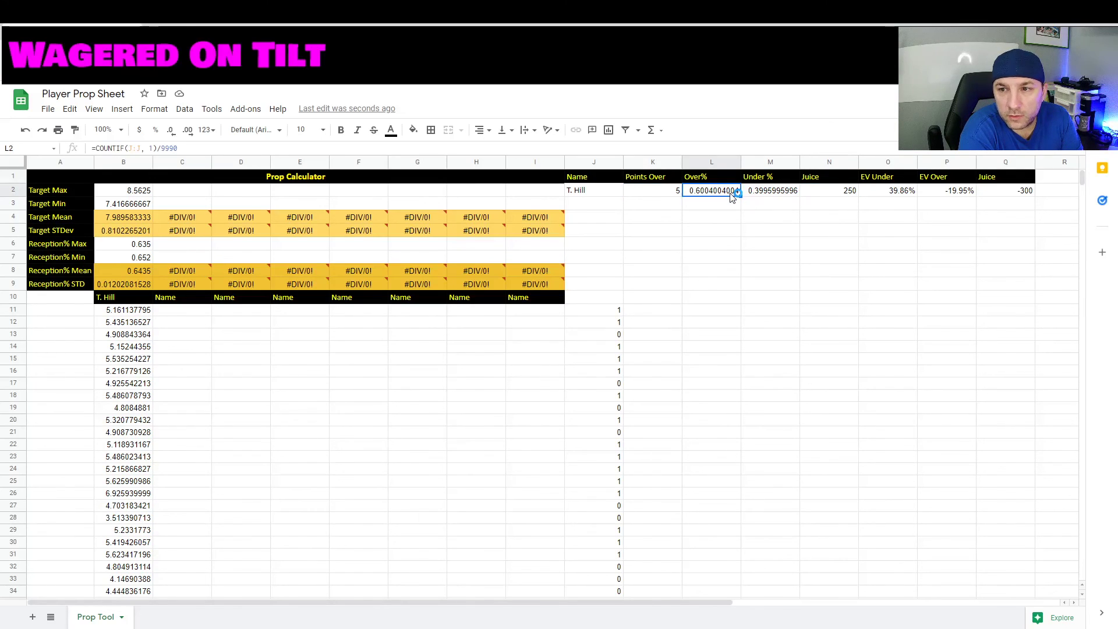
{"action": "left_click", "coordinate": [881, 192]}
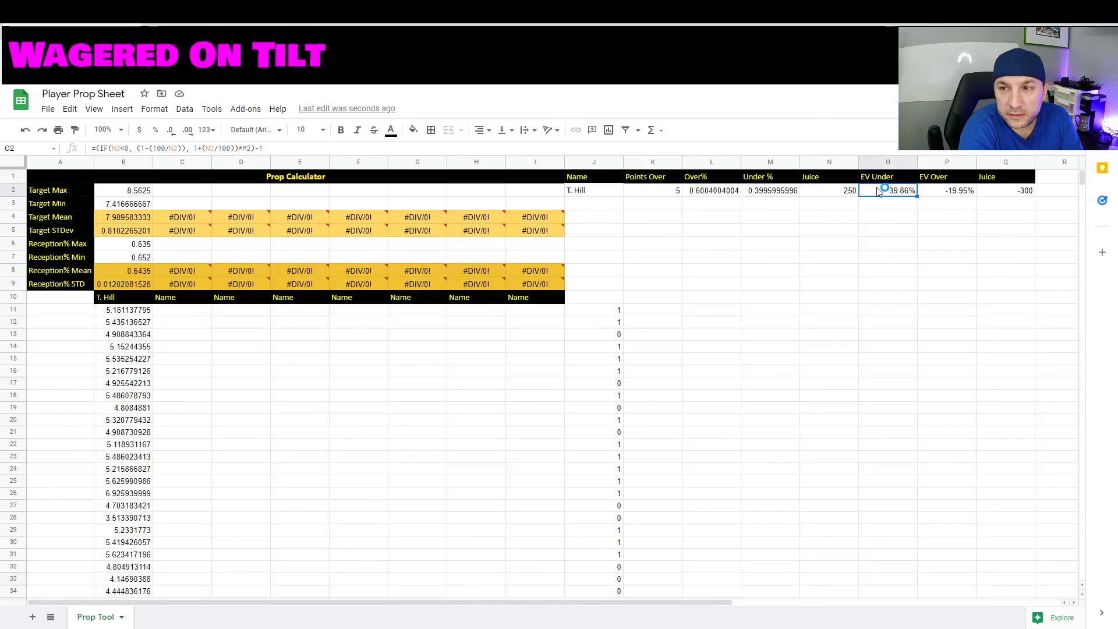
{"action": "left_click", "coordinate": [836, 195]}
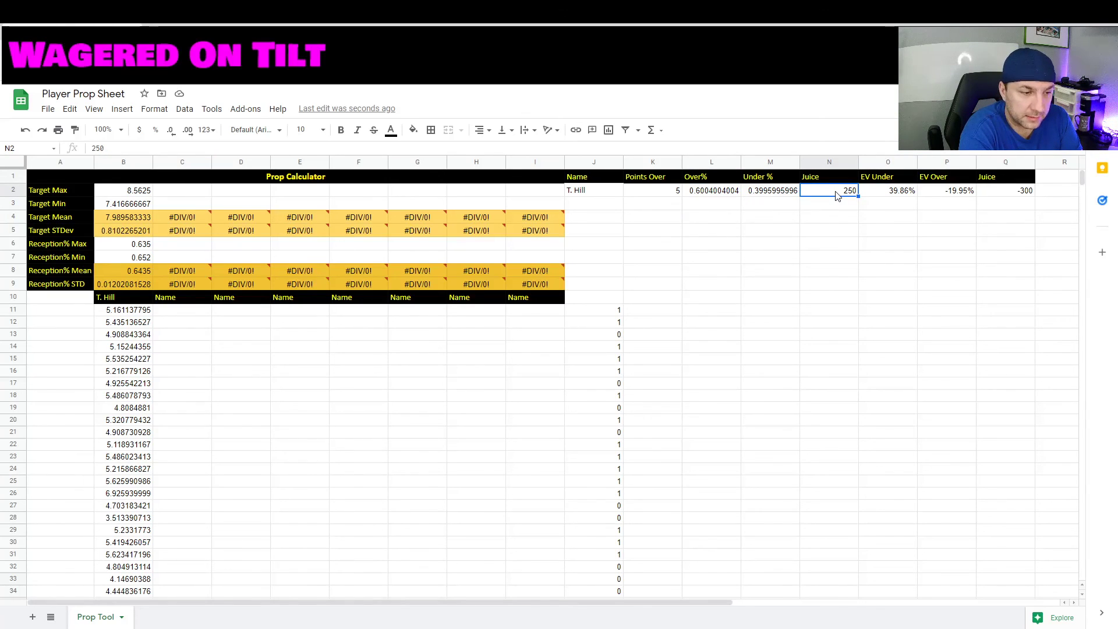
{"action": "left_click", "coordinate": [906, 187]}
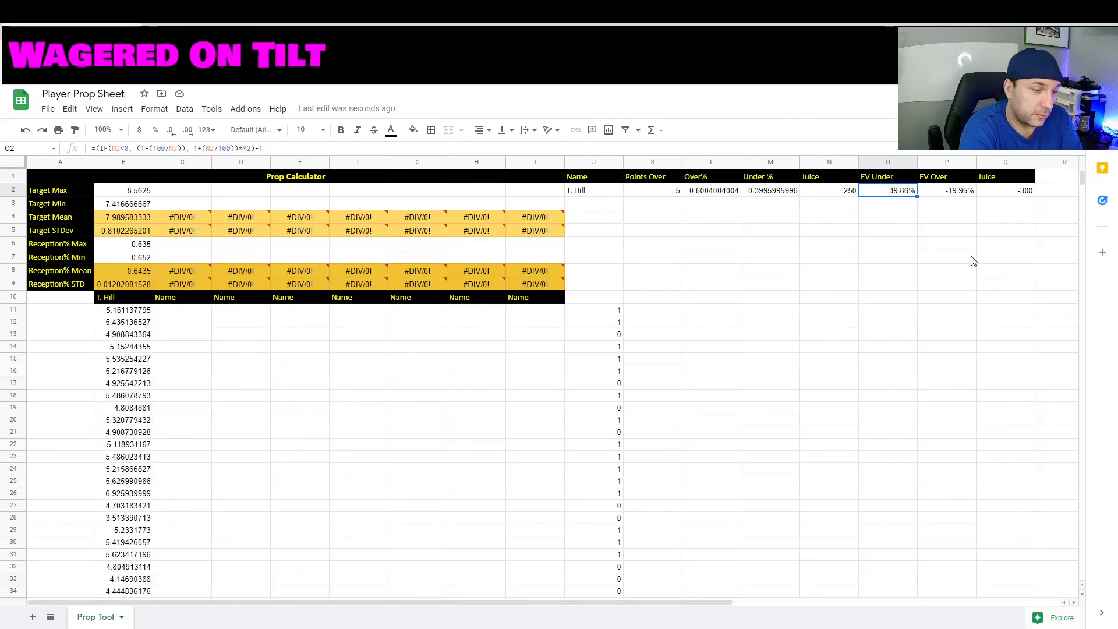
{"action": "left_click", "coordinate": [961, 198]}
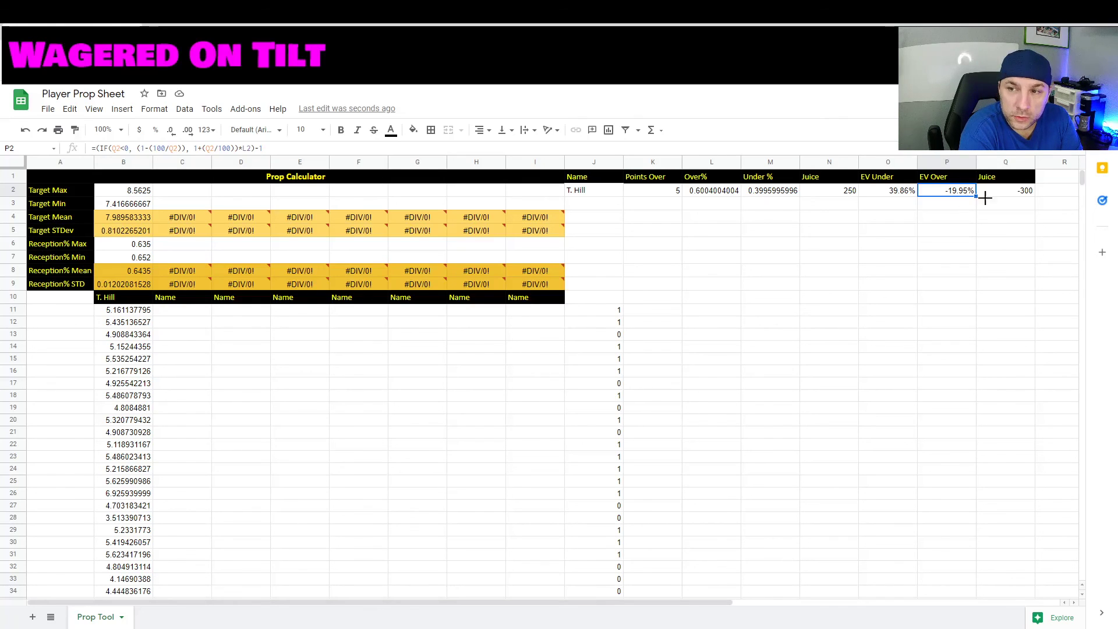
{"action": "left_click", "coordinate": [885, 195]}
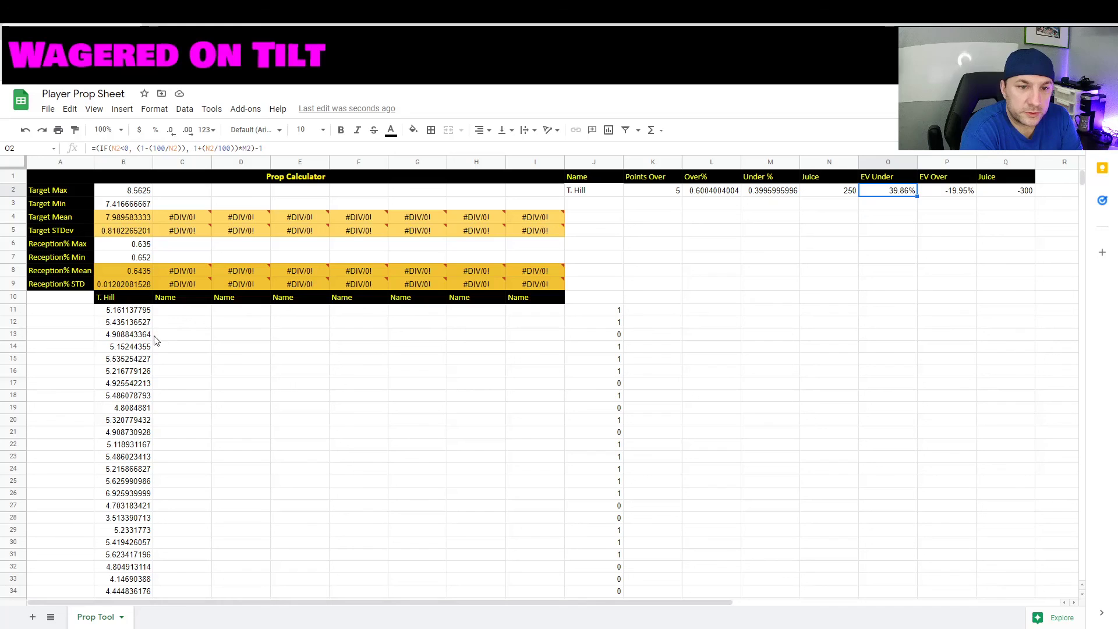
{"action": "left_click", "coordinate": [184, 299]}
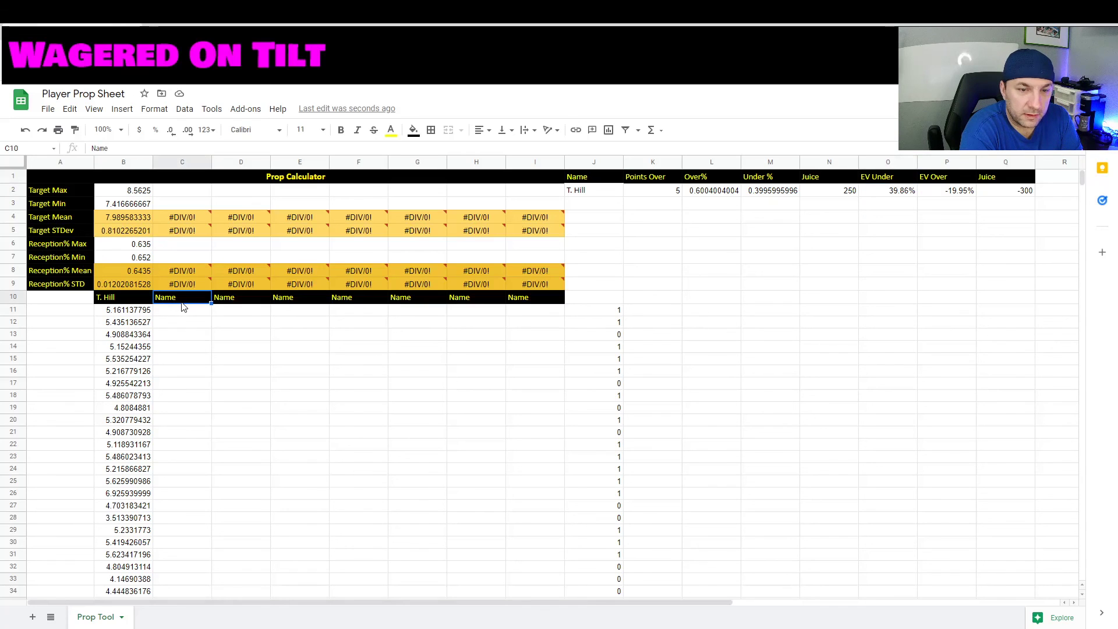
{"action": "left_click", "coordinate": [224, 299]}
{"action": "left_click", "coordinate": [288, 303]}
{"action": "left_click", "coordinate": [350, 300]}
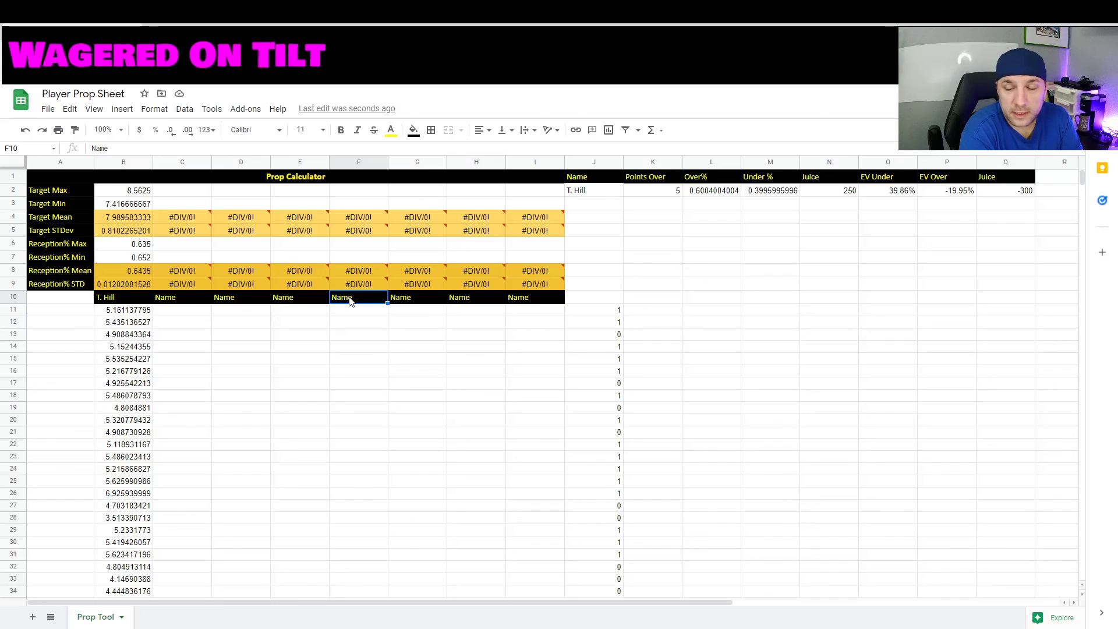
{"action": "left_click", "coordinate": [460, 389]}
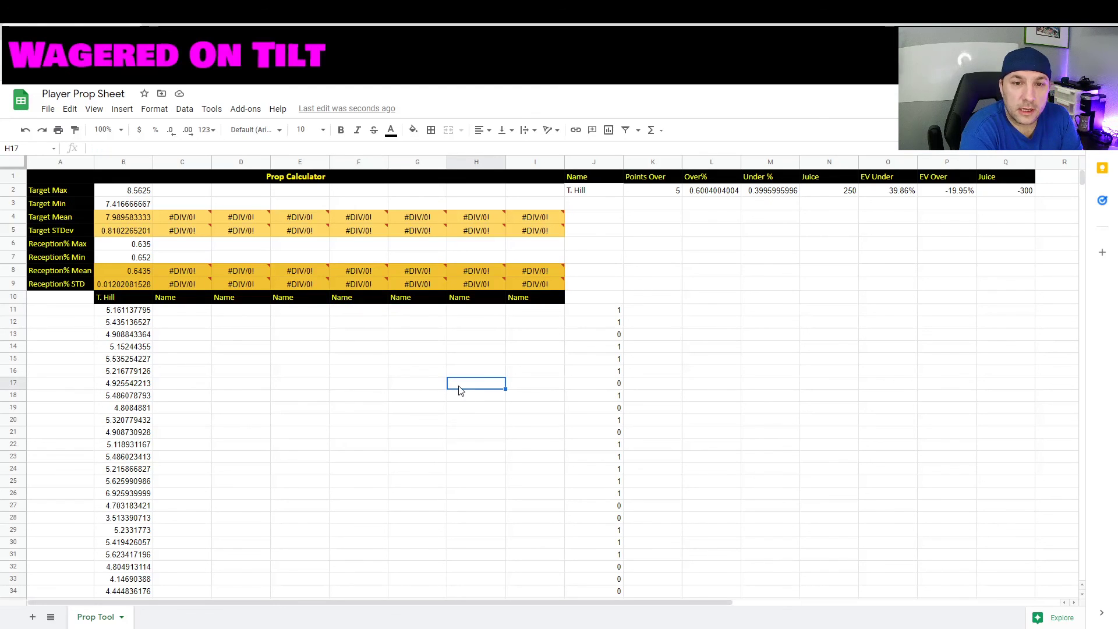